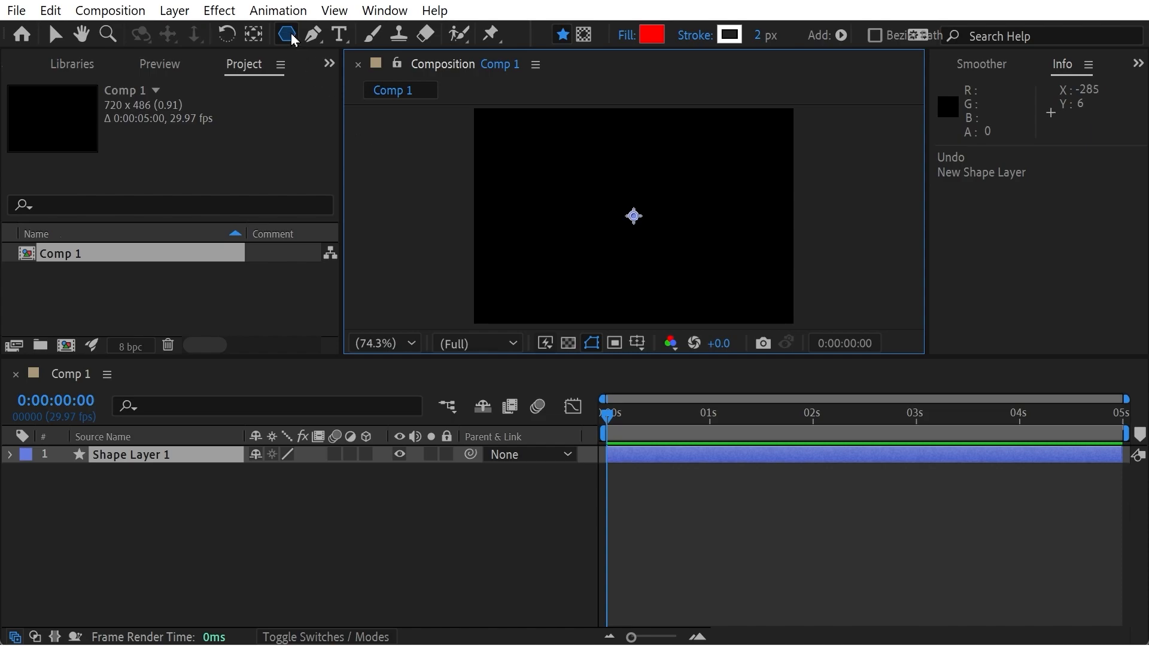
- Draw a red ellipse with a white stroke in the upper-left area of the composition on Shape Layer 1
{"action": "left_click", "coordinate": [346, 79]}
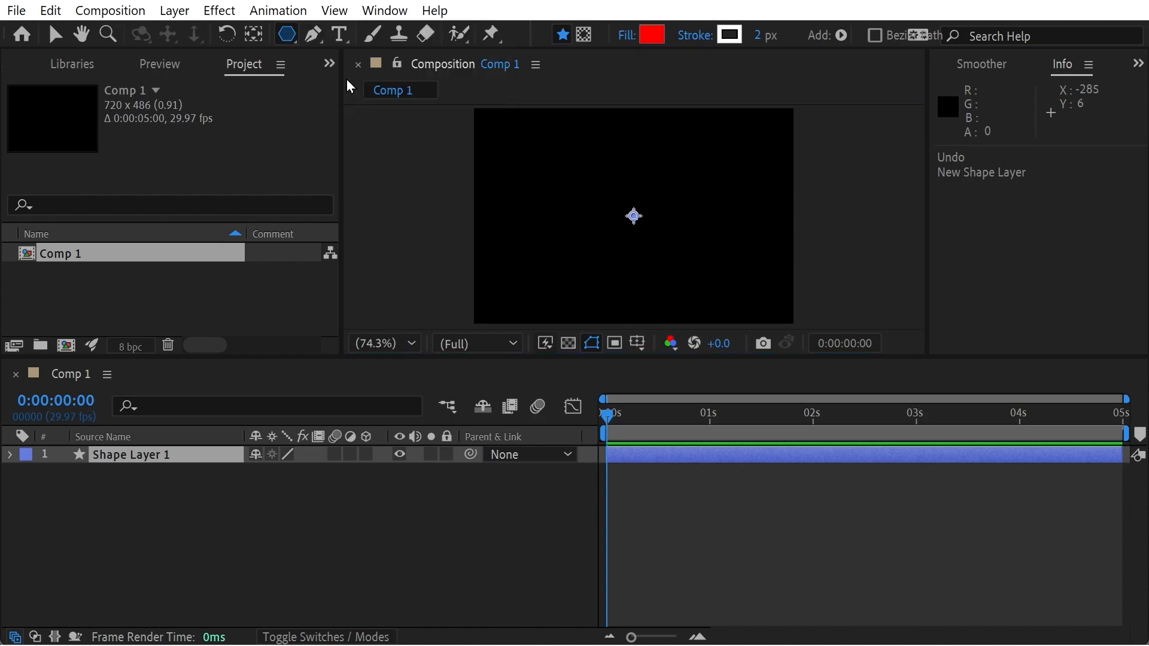
{"action": "mouse_move", "coordinate": [535, 156]}
{"action": "left_mouse_down"}
{"action": "mouse_move", "coordinate": [575, 208]}
{"action": "mouse_move", "coordinate": [528, 172]}
{"action": "left_mouse_up"}
{"action": "key", "text": "v"}
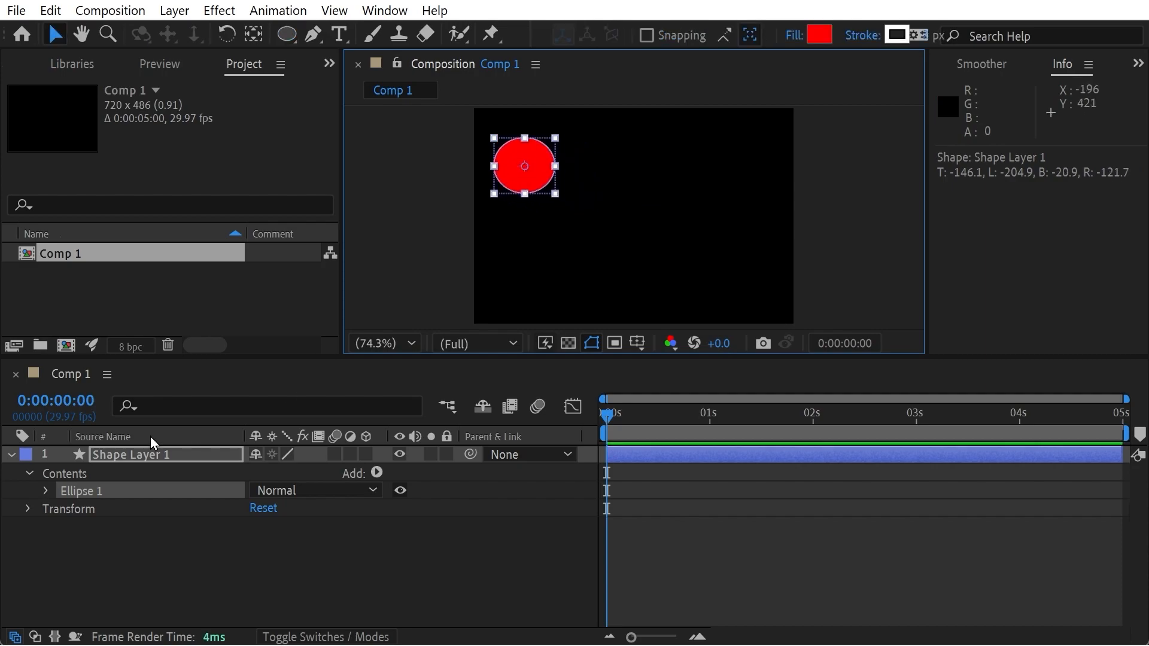
- Set the stroke width of Ellipse 1 to 37 and collapse the shape layer's properties
{"action": "left_click", "coordinate": [46, 492]}
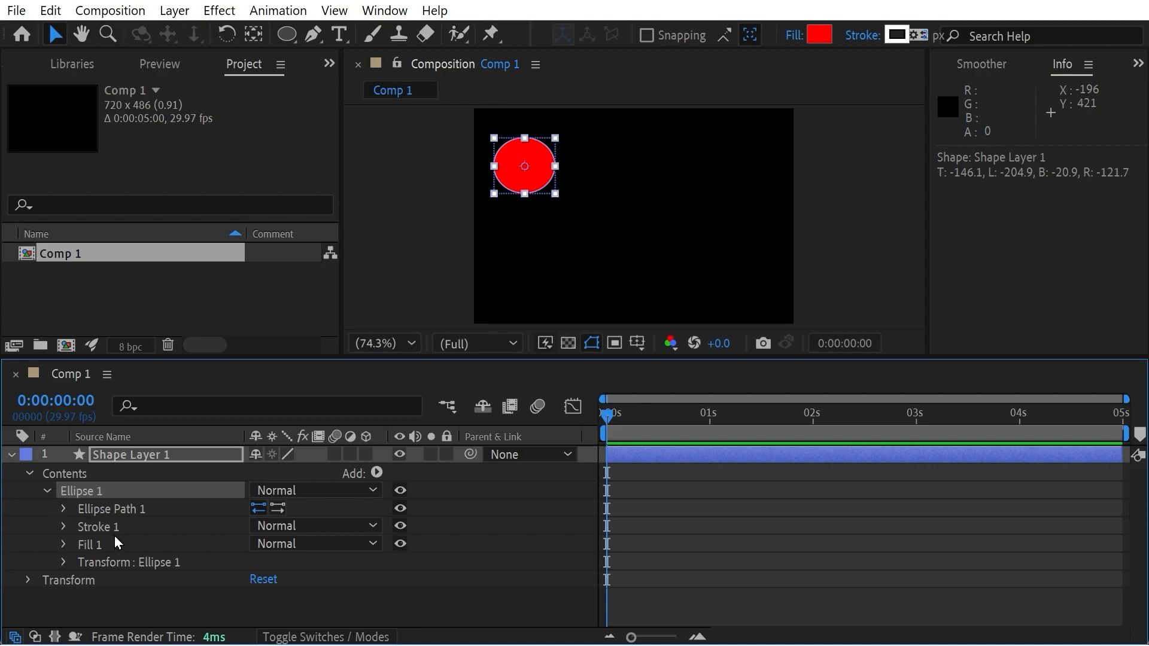
{"action": "left_click", "coordinate": [64, 526]}
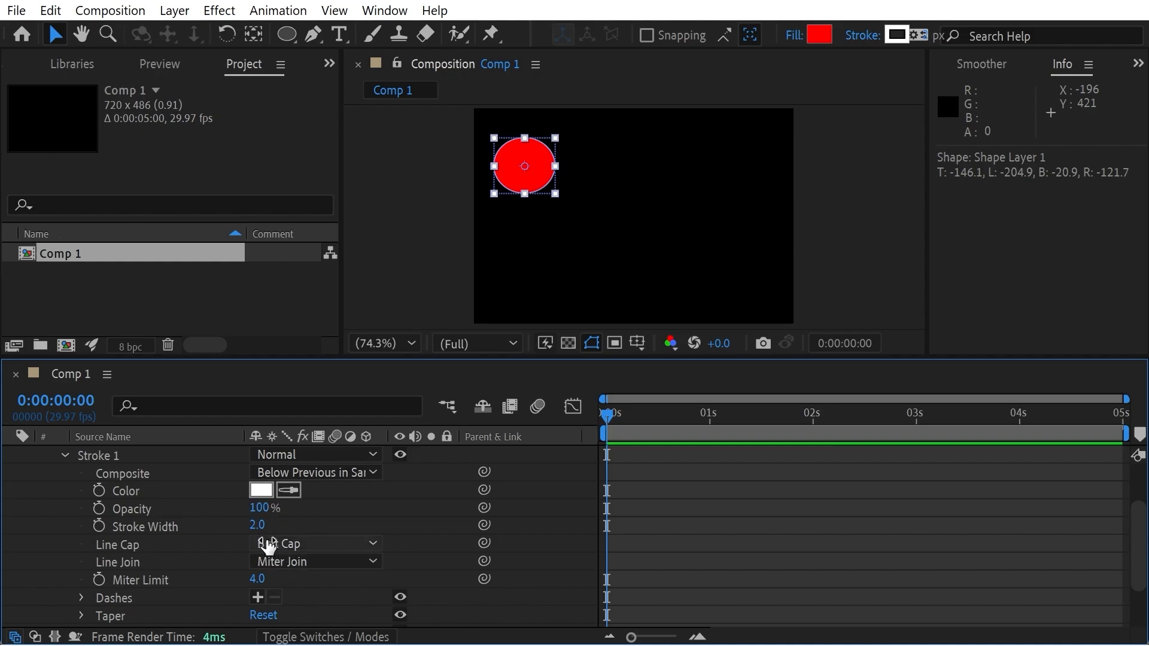
{"action": "left_click_drag", "start_coordinate": [259, 507], "coordinate": [318, 507]}
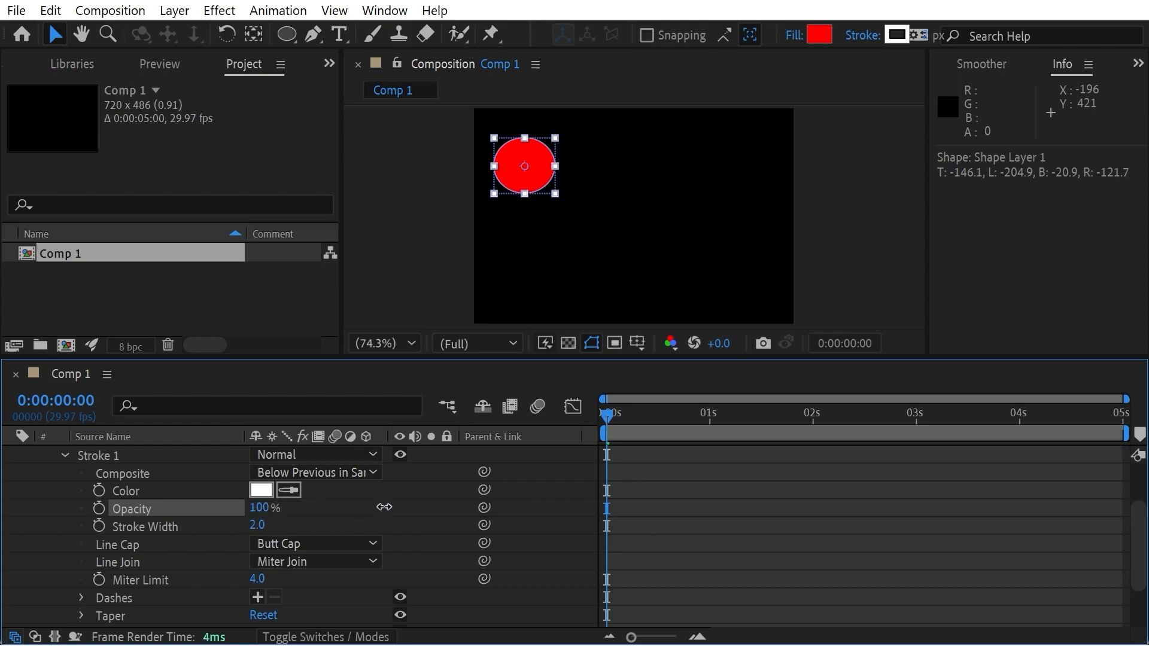
{"action": "left_click_drag", "start_coordinate": [255, 527], "coordinate": [297, 534]}
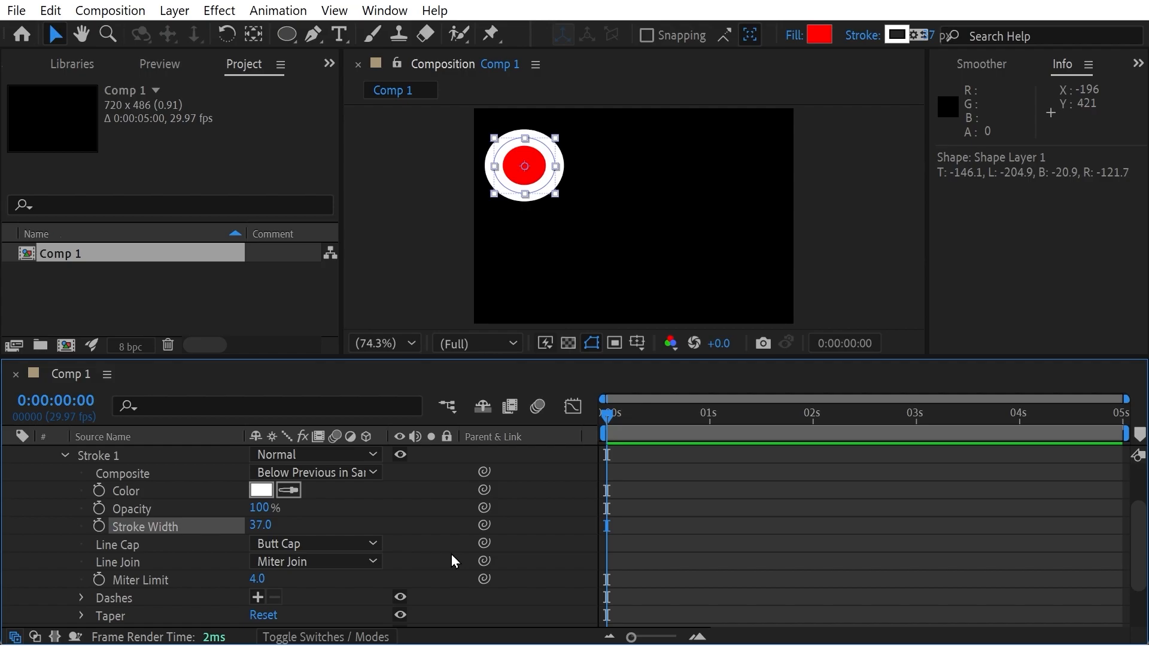
{"action": "left_click", "coordinate": [65, 456]}
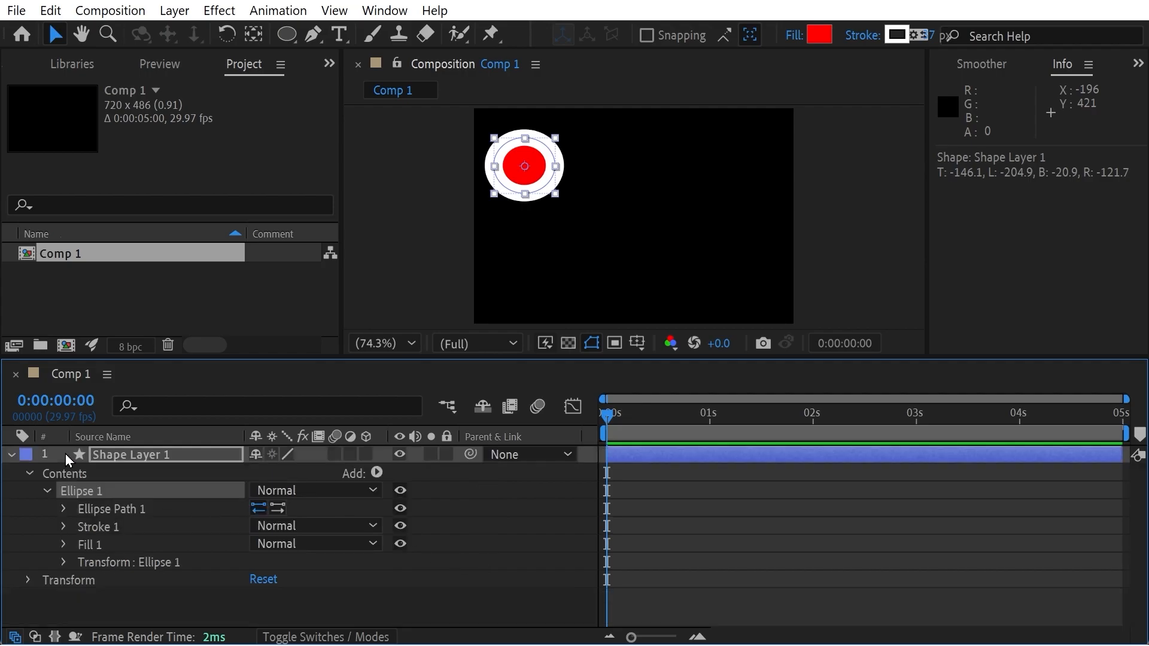
{"action": "left_click", "coordinate": [48, 490]}
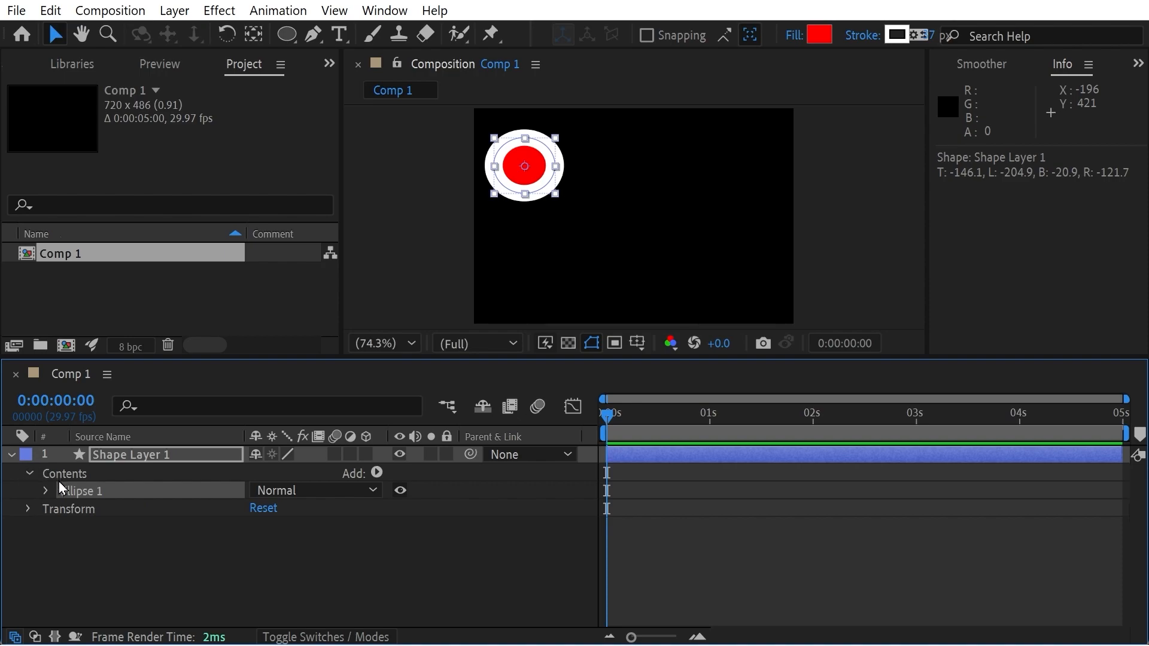
{"action": "key", "text": "space"}
{"action": "key", "text": "space"}
{"action": "left_click", "coordinate": [28, 473]}
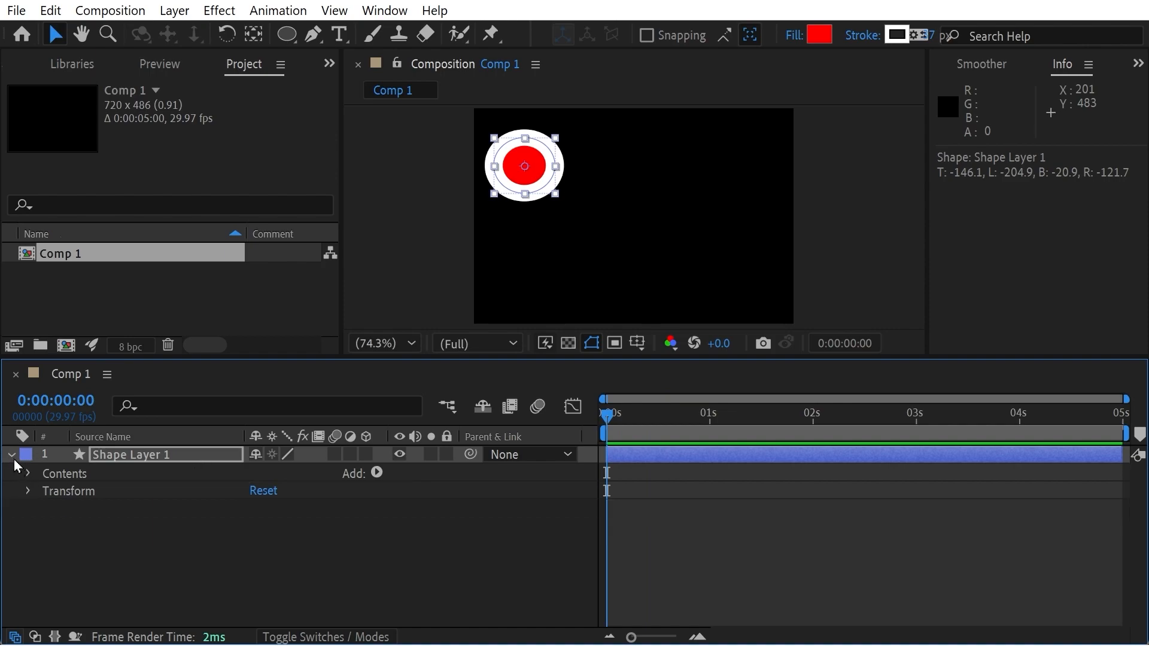
{"action": "left_click", "coordinate": [11, 456]}
- Open Motion Sketch for Shape Layer 1 and move the layer's anchor point to the centre of the circle
{"action": "left_click", "coordinate": [211, 462]}
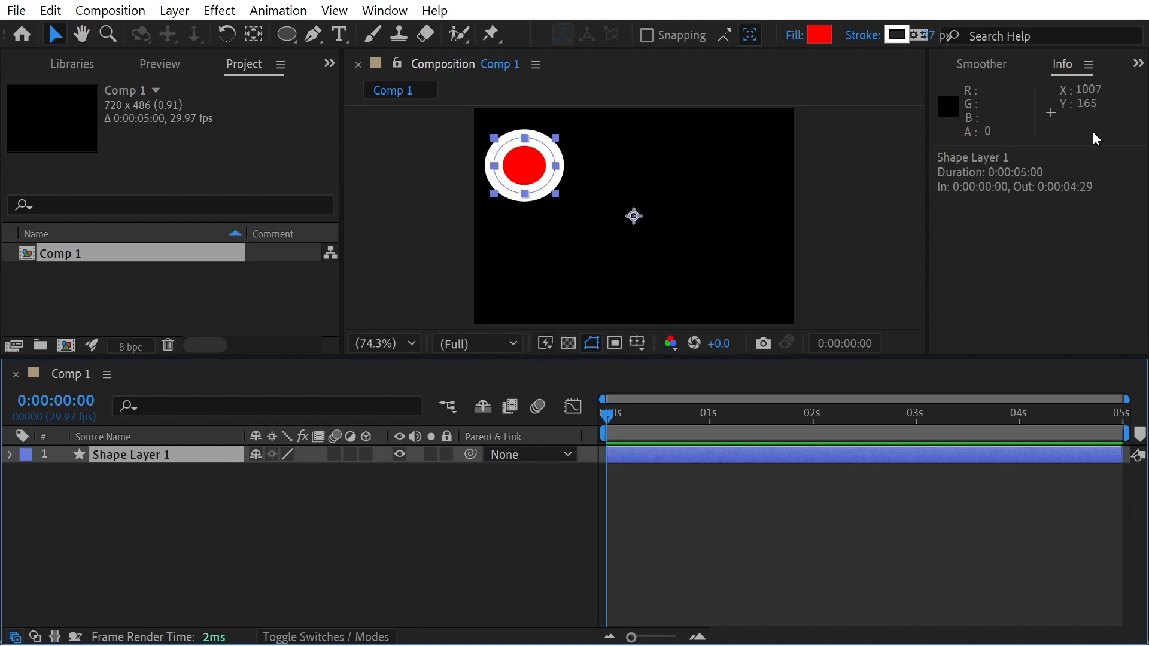
{"action": "left_click", "coordinate": [1138, 63]}
{"action": "left_click", "coordinate": [1117, 89]}
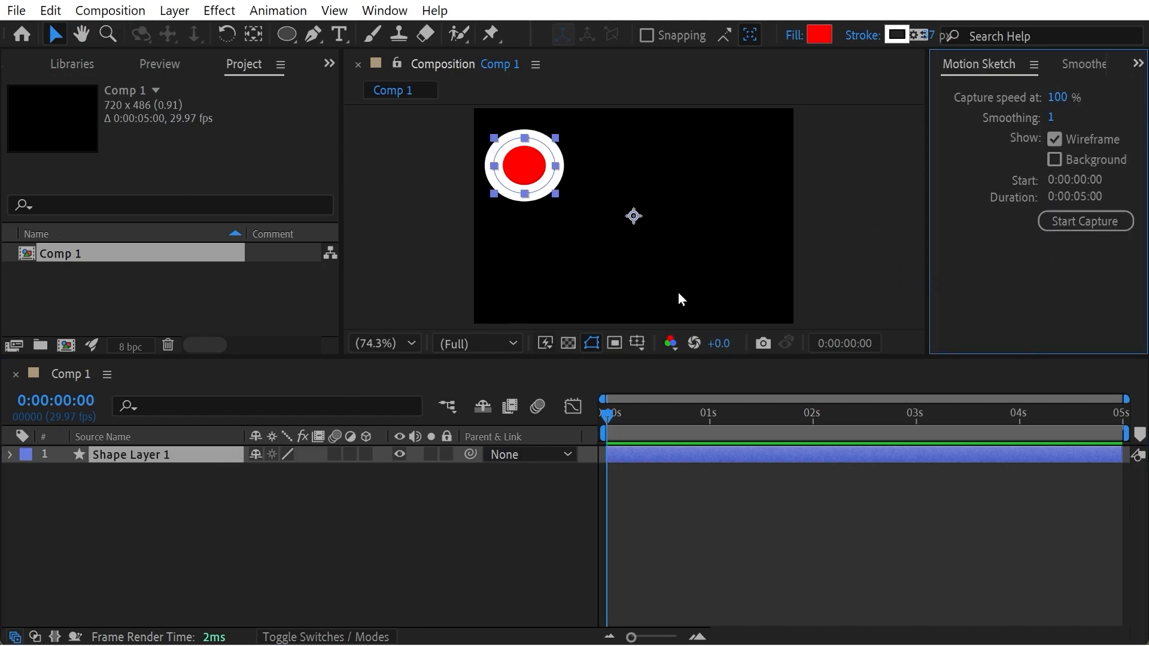
{"action": "key", "text": "y"}
{"action": "left_click_drag", "start_coordinate": [634, 216], "coordinate": [523, 165]}
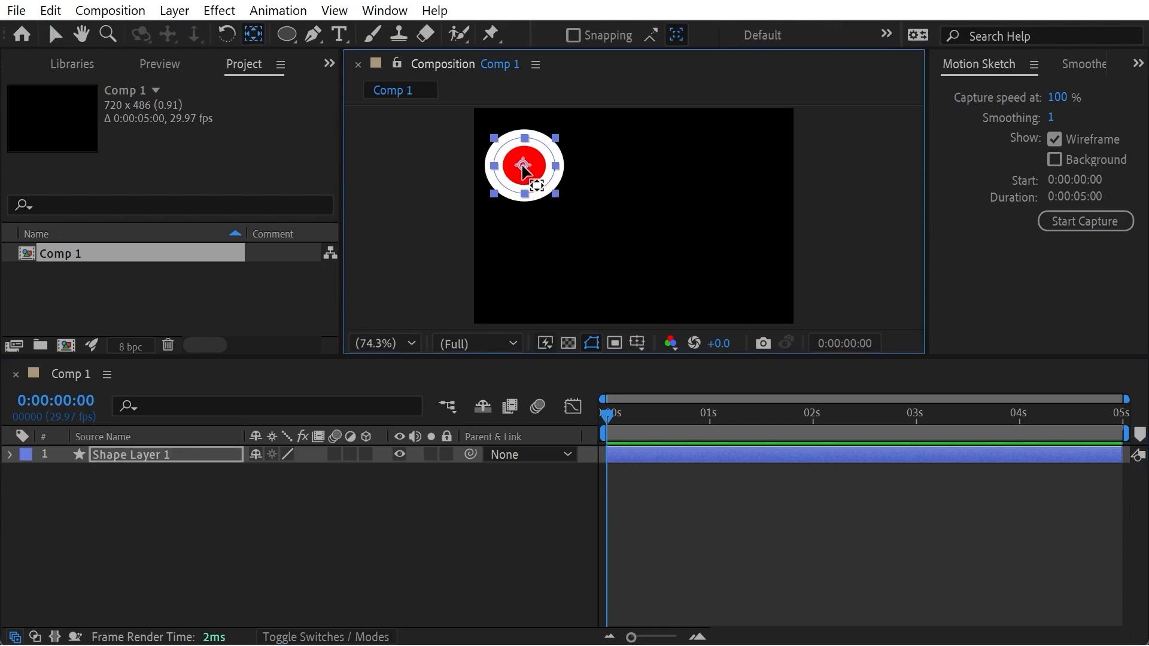
- Capture a freehand looping motion path for the circle with Motion Sketch and preview the animation from the first frame
{"action": "left_click", "coordinate": [1072, 220]}
{"action": "mouse_move", "coordinate": [532, 148]}
{"action": "left_mouse_down"}
{"action": "mouse_move", "coordinate": [675, 180]}
{"action": "mouse_move", "coordinate": [693, 214]}
{"action": "mouse_move", "coordinate": [591, 215]}
{"action": "mouse_move", "coordinate": [510, 189]}
{"action": "mouse_move", "coordinate": [509, 159]}
{"action": "mouse_move", "coordinate": [563, 151]}
{"action": "left_mouse_up"}
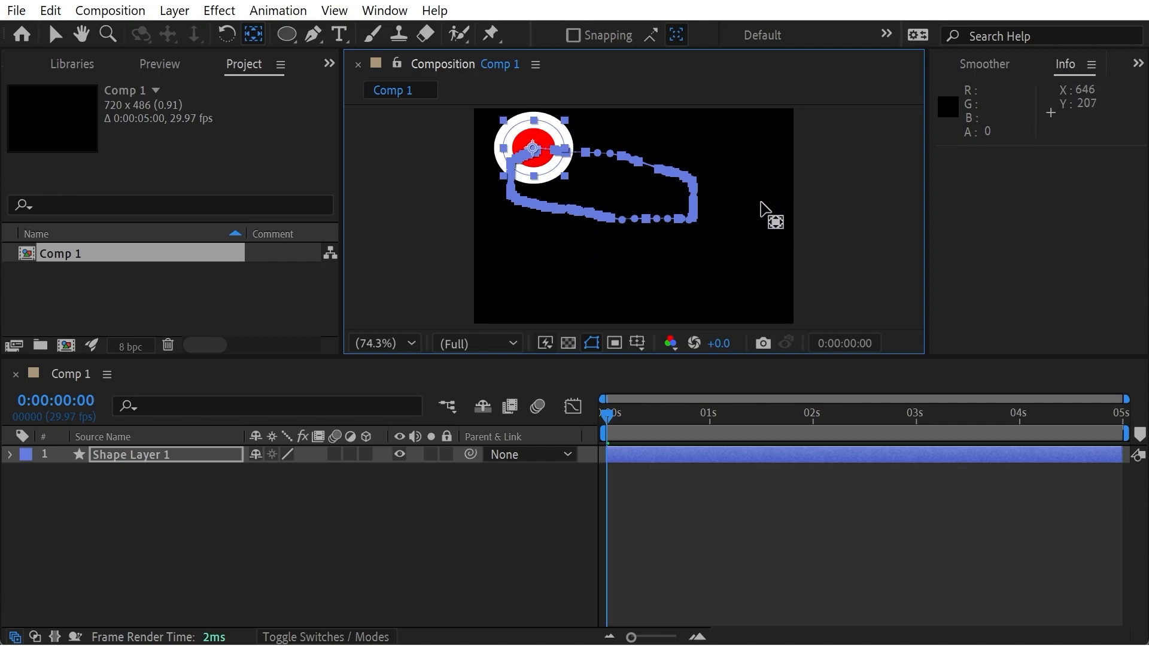
{"action": "left_click_drag", "start_coordinate": [670, 420], "coordinate": [605, 411]}
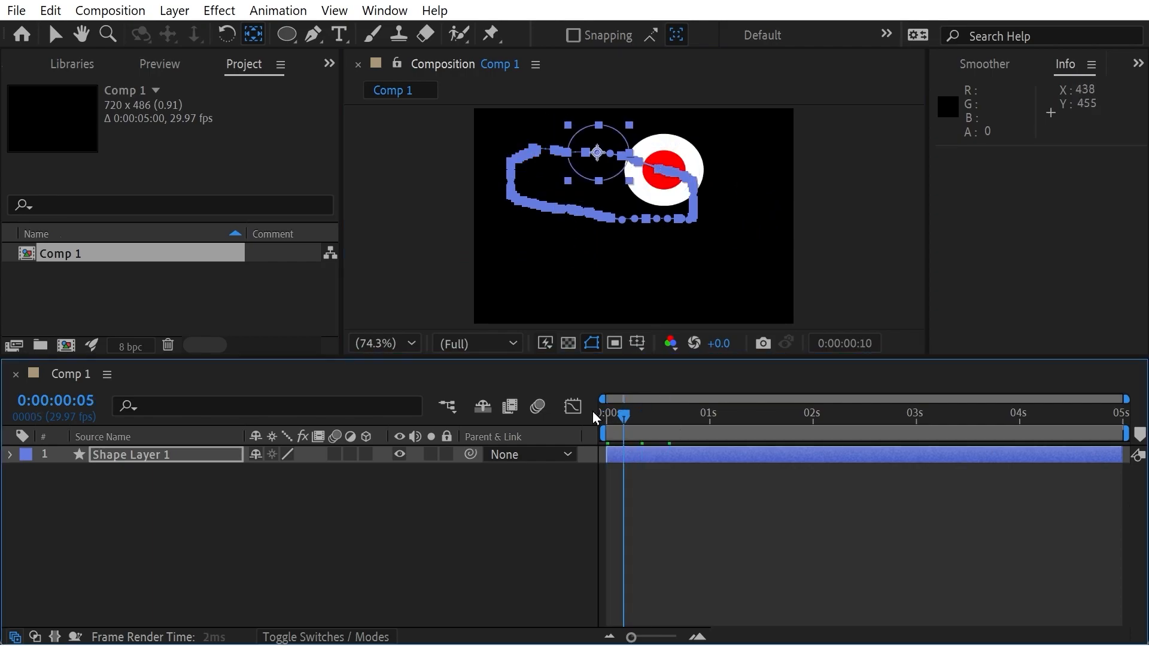
{"action": "key", "text": "space"}
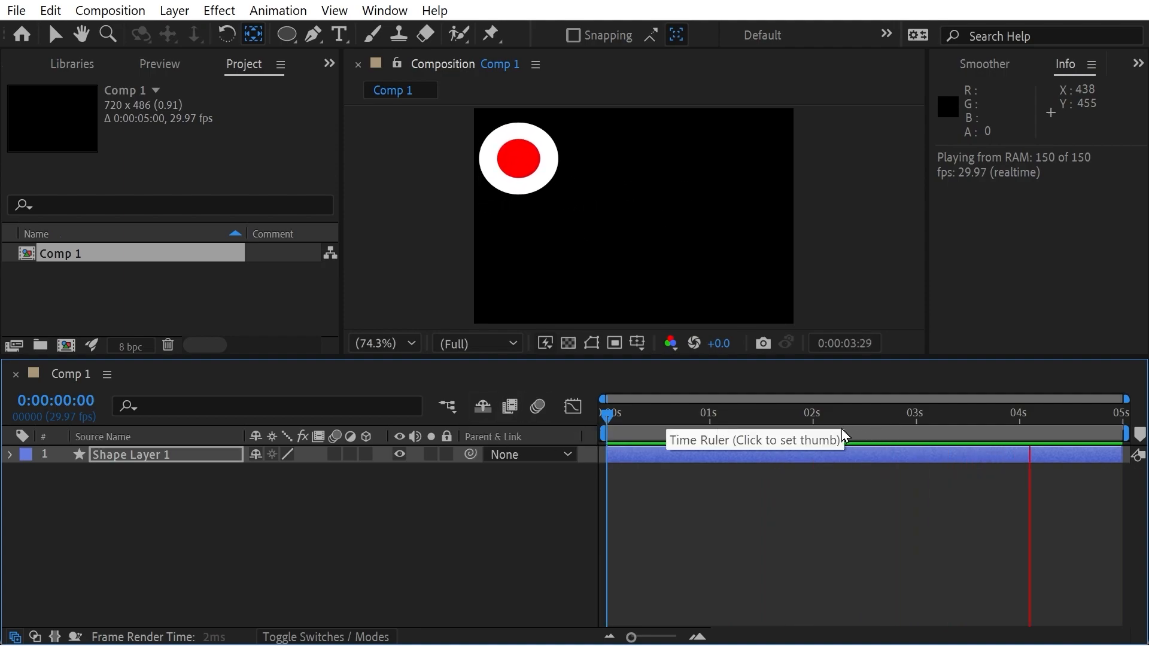
{"action": "left_click_drag", "start_coordinate": [806, 422], "coordinate": [526, 393]}
{"action": "left_click", "coordinate": [591, 343]}
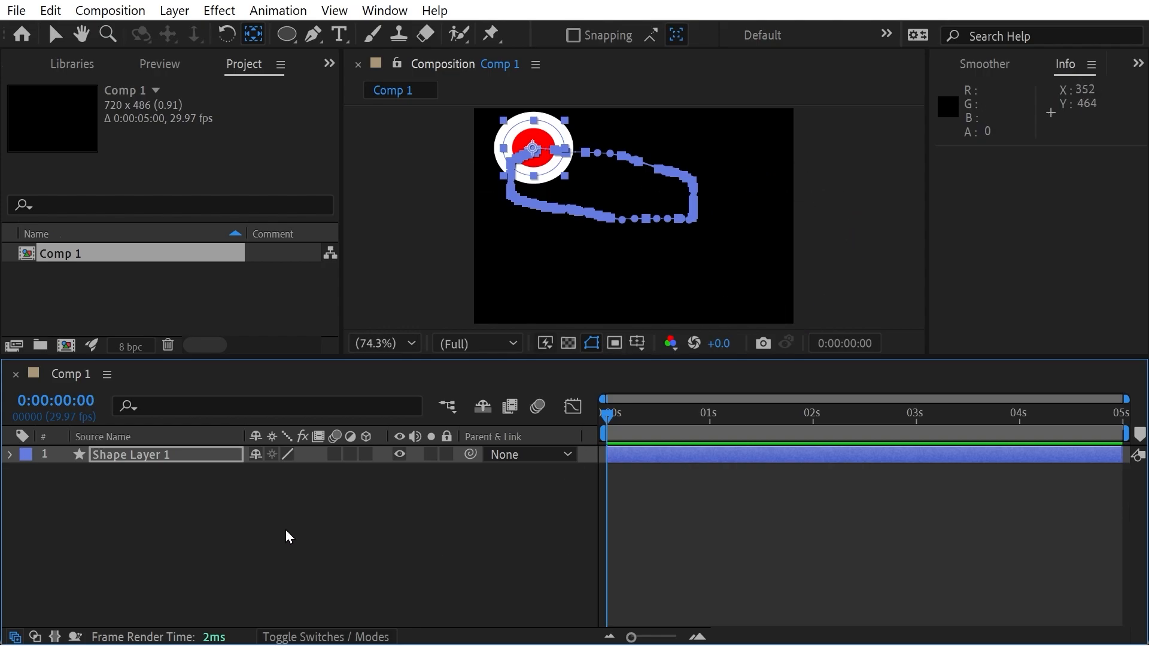
- Add a new null object to Comp 1
{"action": "right_click", "coordinate": [307, 522]}
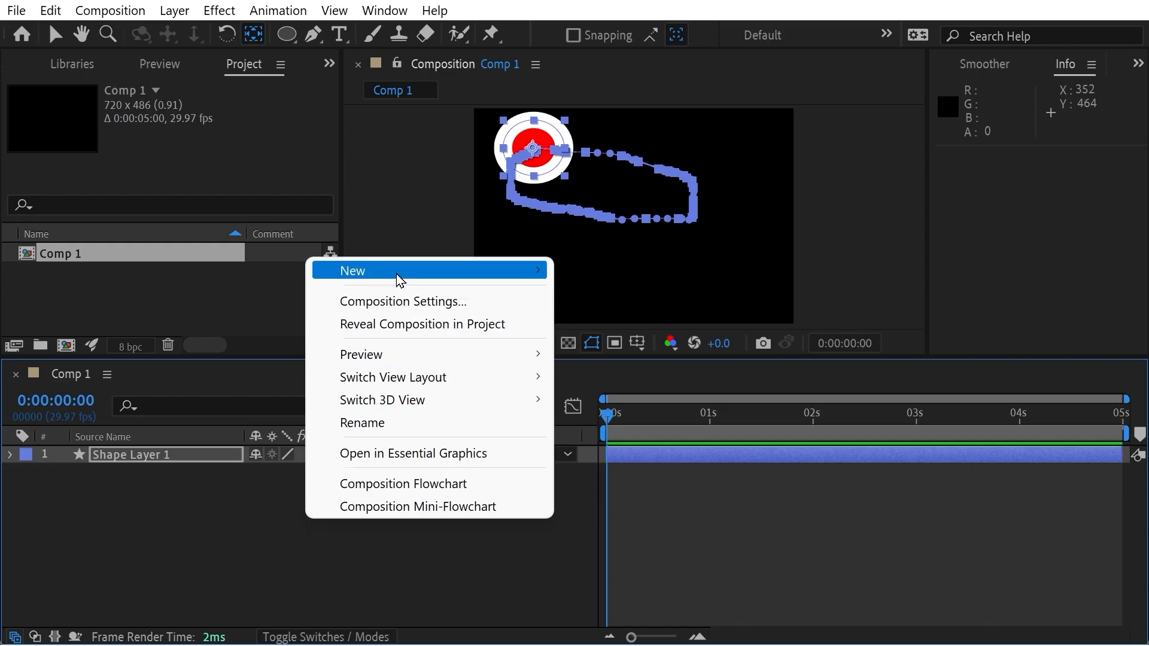
{"action": "mouse_move", "coordinate": [394, 270]}
{"action": "left_click", "coordinate": [616, 394]}
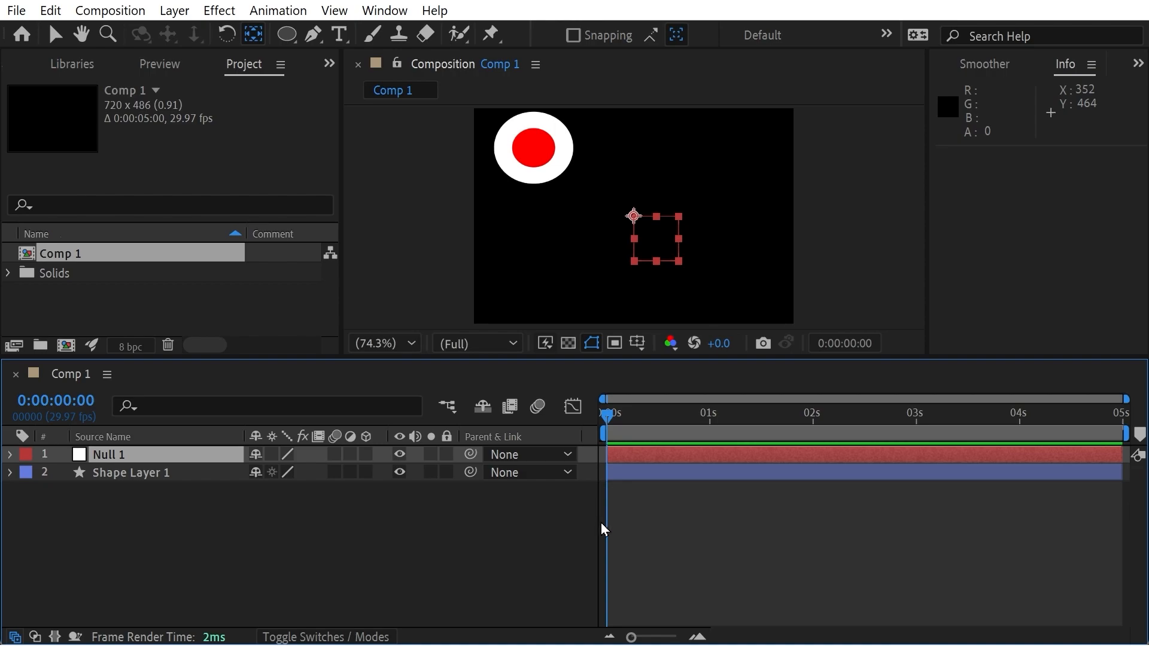
- Reveal Null 1's Scale at the last frame and parent Shape Layer 1 to Null 1
{"action": "key", "text": "End"}
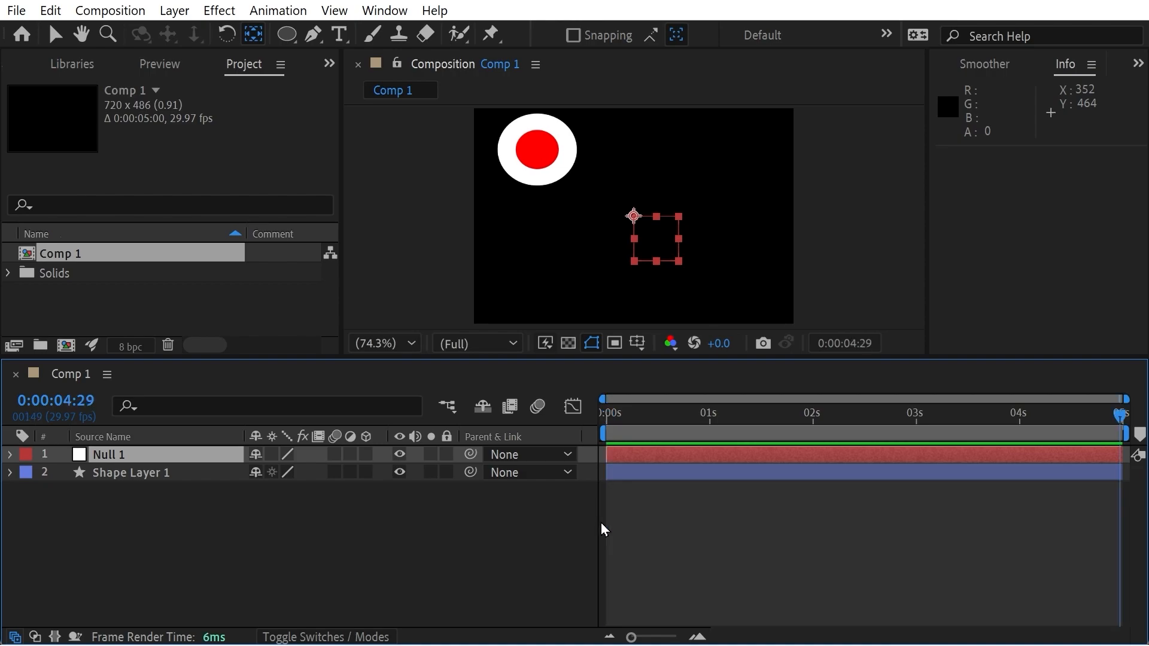
{"action": "key", "text": "s"}
{"action": "key", "text": "ctrl+z"}
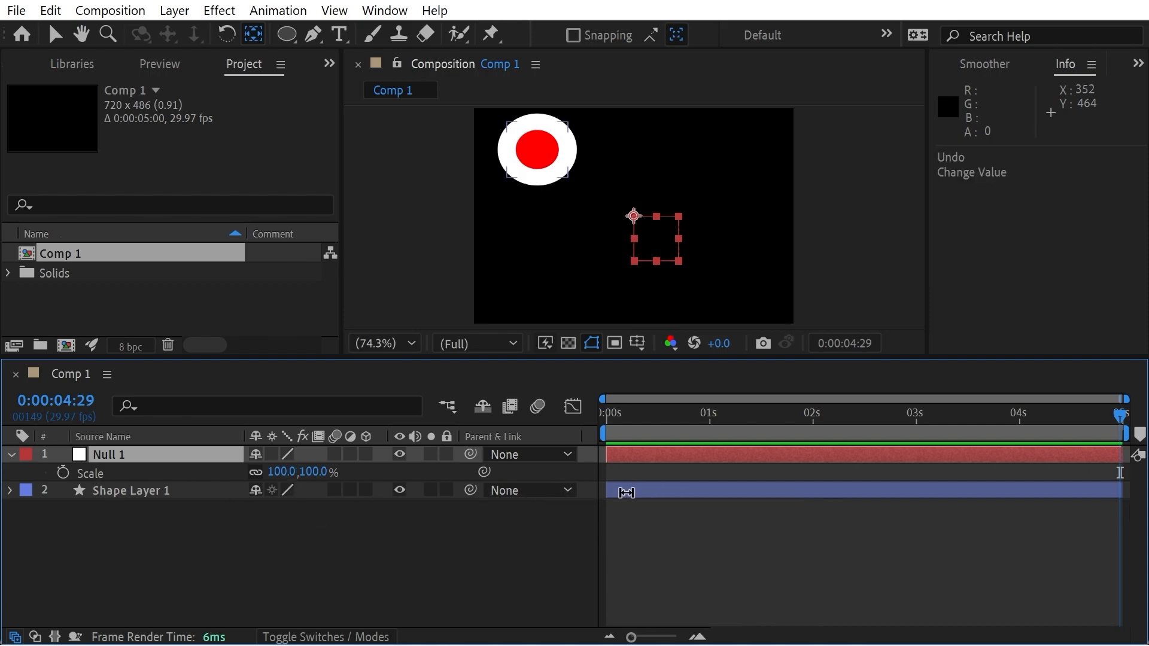
{"action": "left_click", "coordinate": [541, 496]}
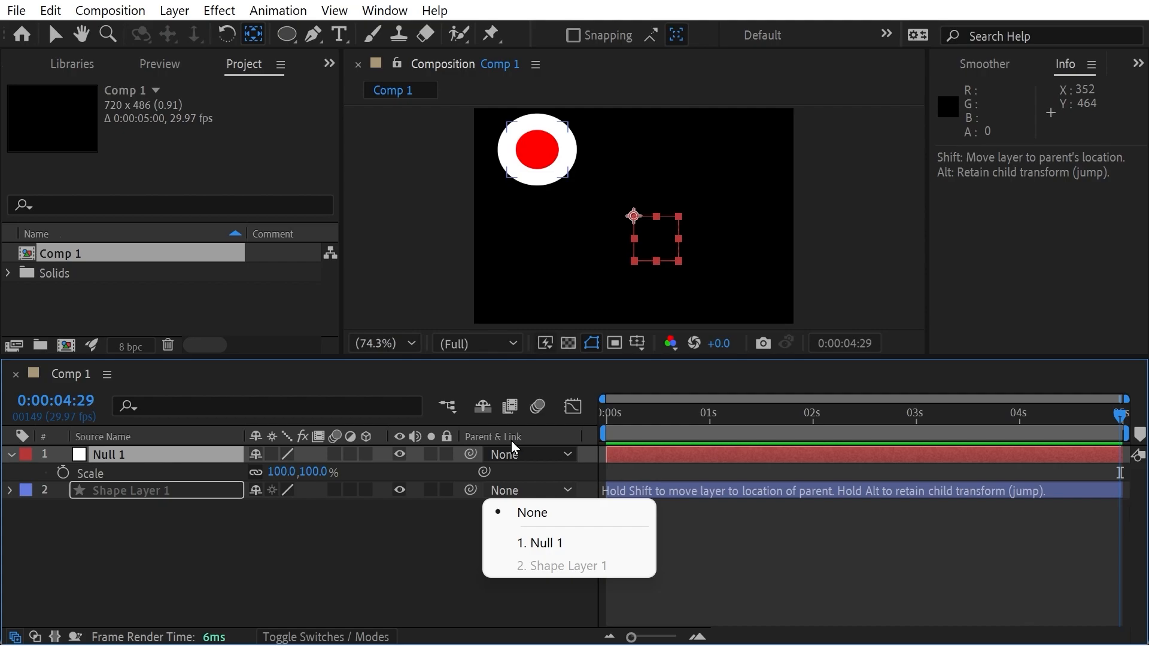
{"action": "left_click", "coordinate": [545, 544]}
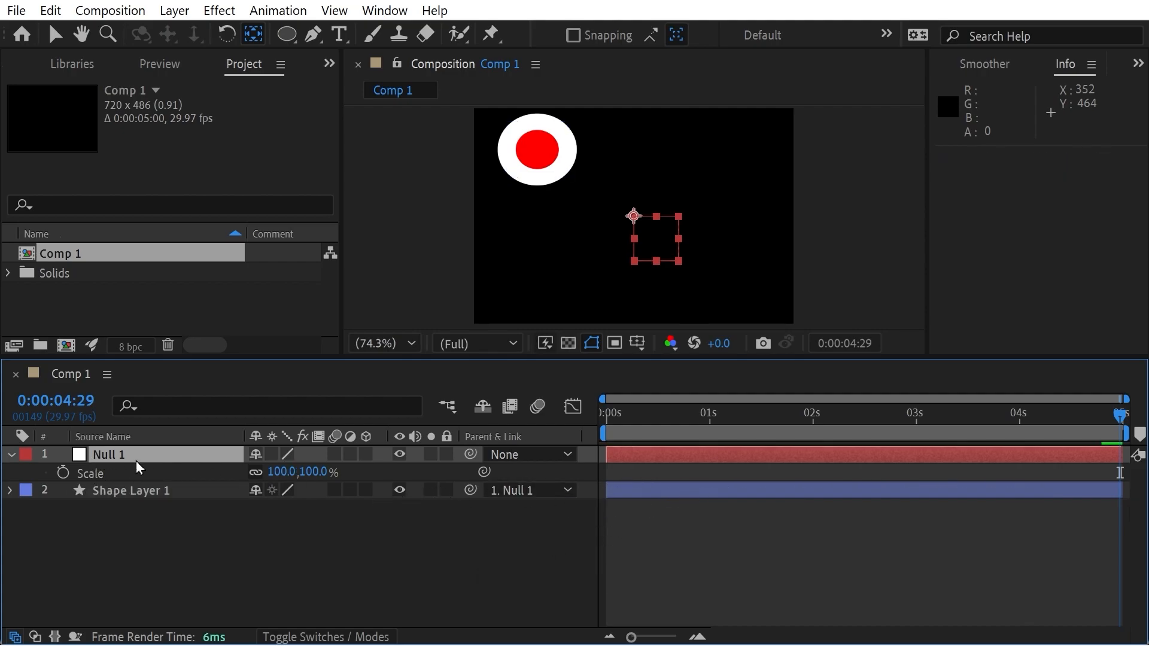
- Scale Null 1 to 178% and preview the animation from the start
{"action": "left_click_drag", "start_coordinate": [315, 472], "coordinate": [404, 479]}
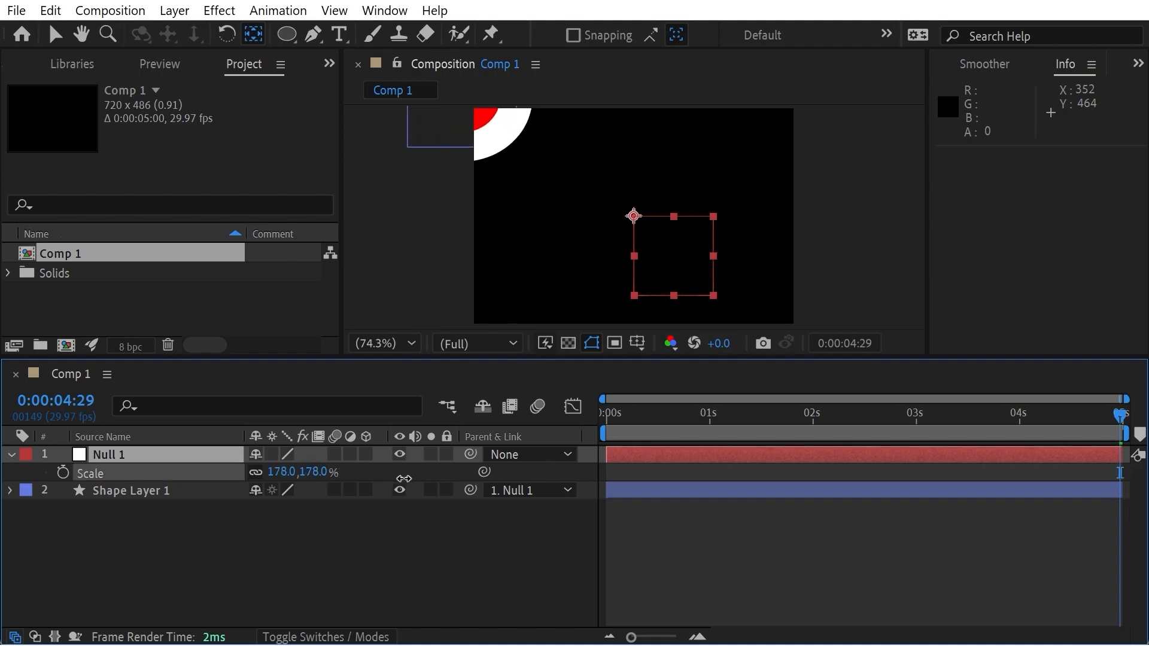
{"action": "left_click_drag", "start_coordinate": [748, 407], "coordinate": [561, 401]}
{"action": "key", "text": "space"}
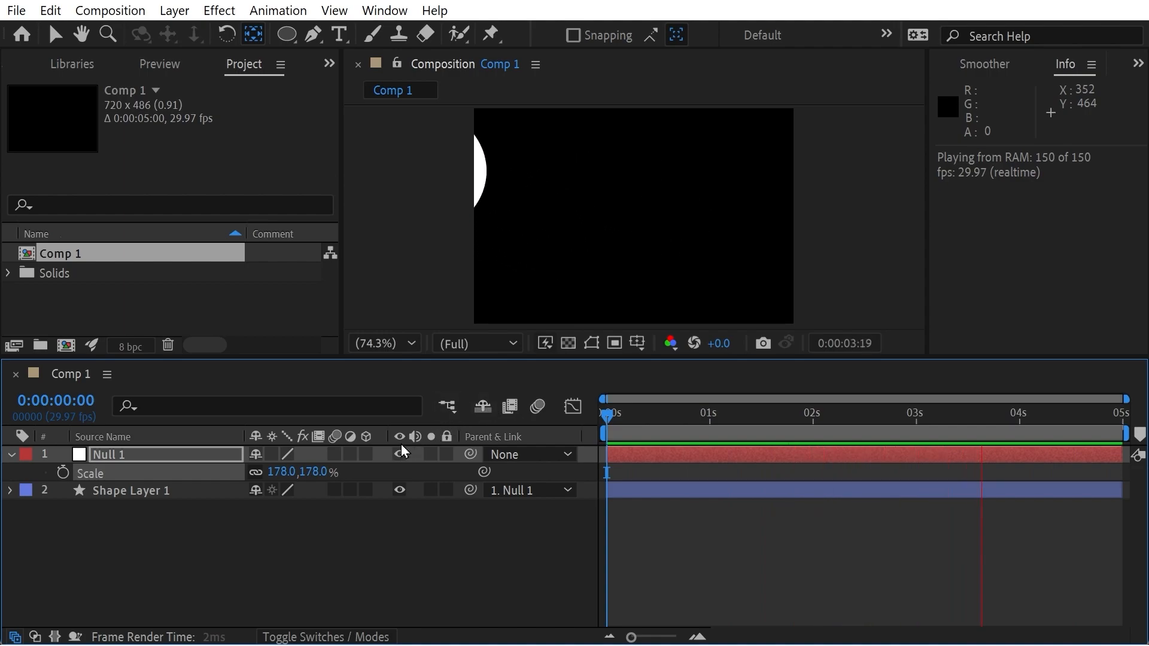
- Reveal Shape Layer 1's Scale and compare it with Null 1's Scale
{"action": "left_click", "coordinate": [116, 491]}
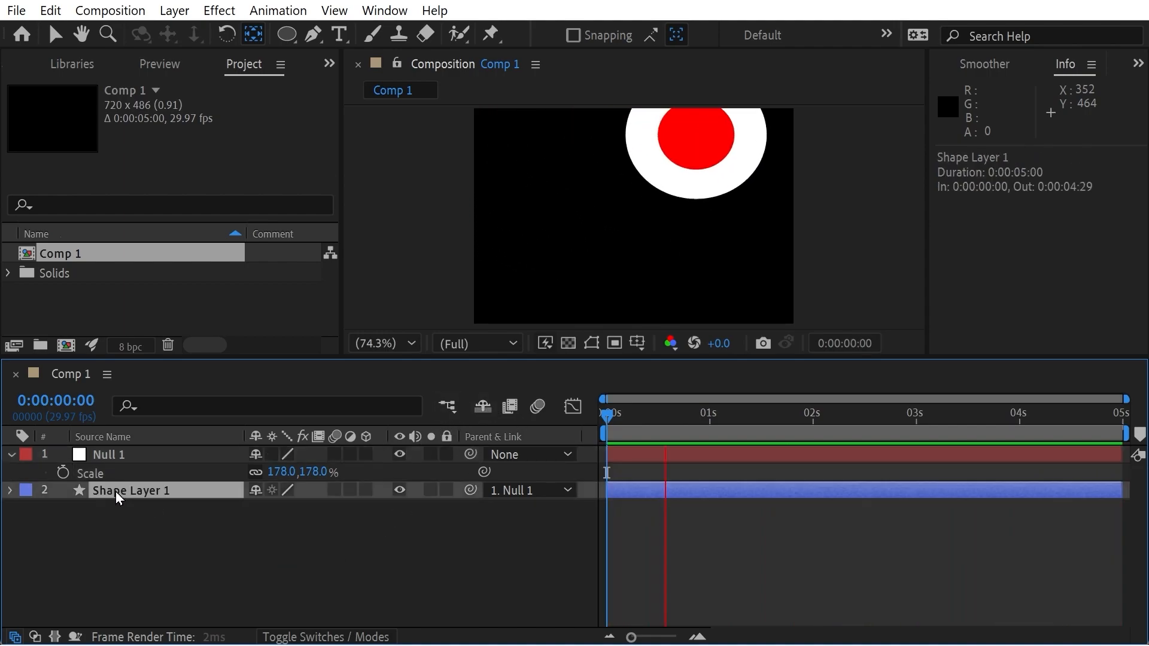
{"action": "key", "text": "s"}
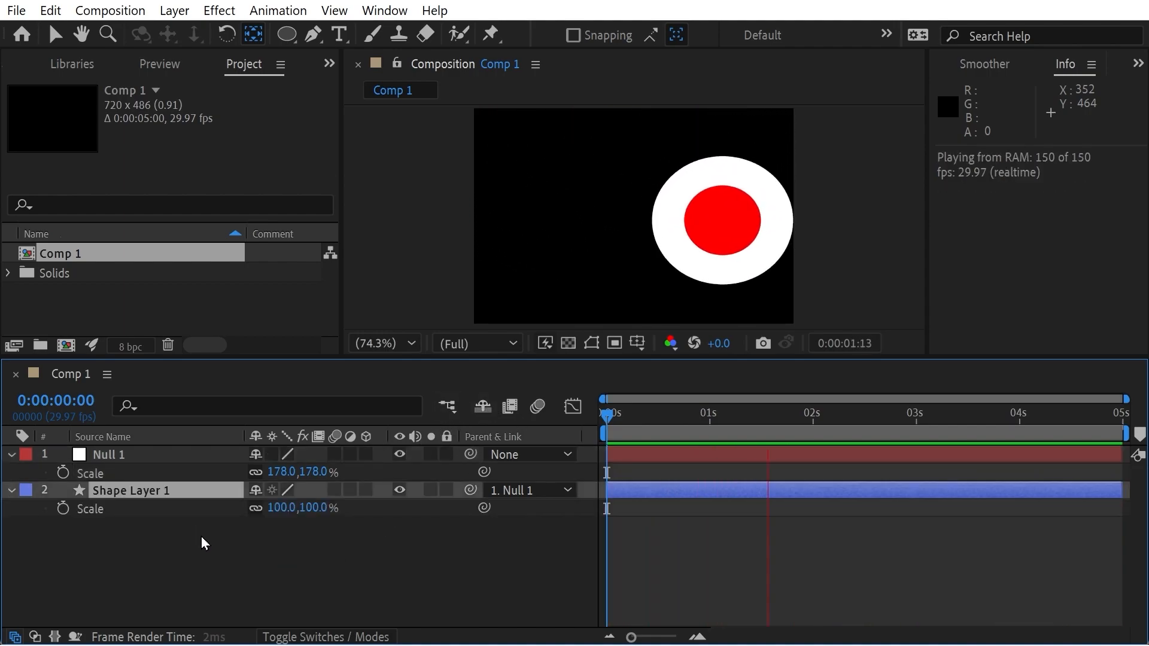
{"action": "left_click", "coordinate": [98, 512]}
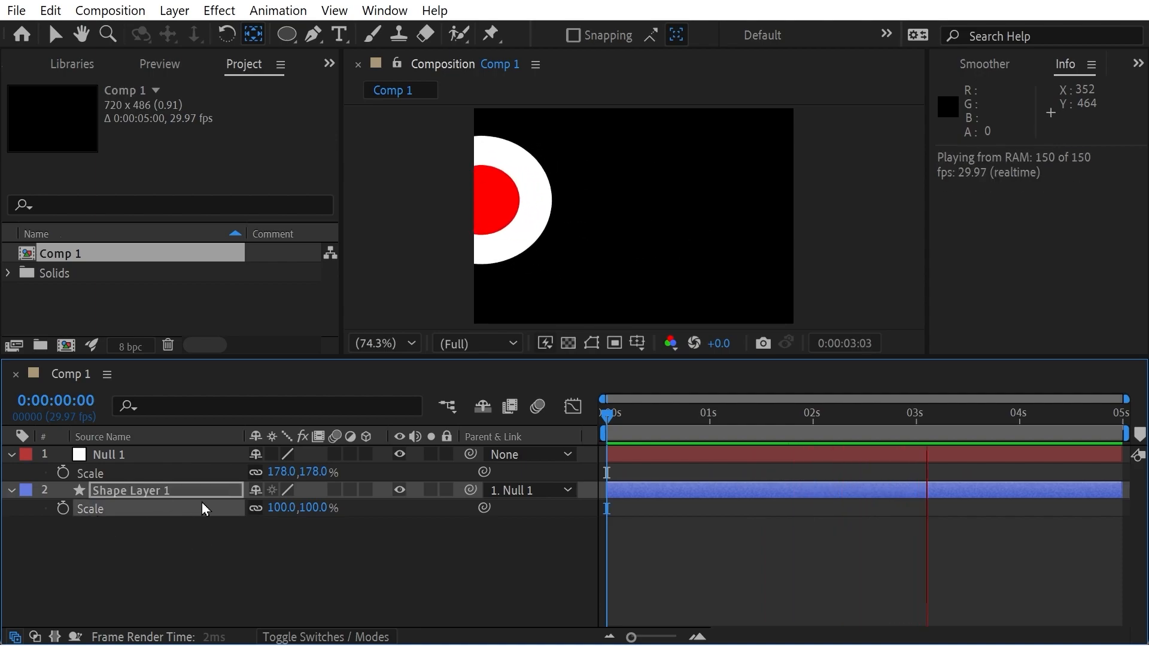
{"action": "left_click", "coordinate": [659, 401]}
{"action": "left_click", "coordinate": [162, 599]}
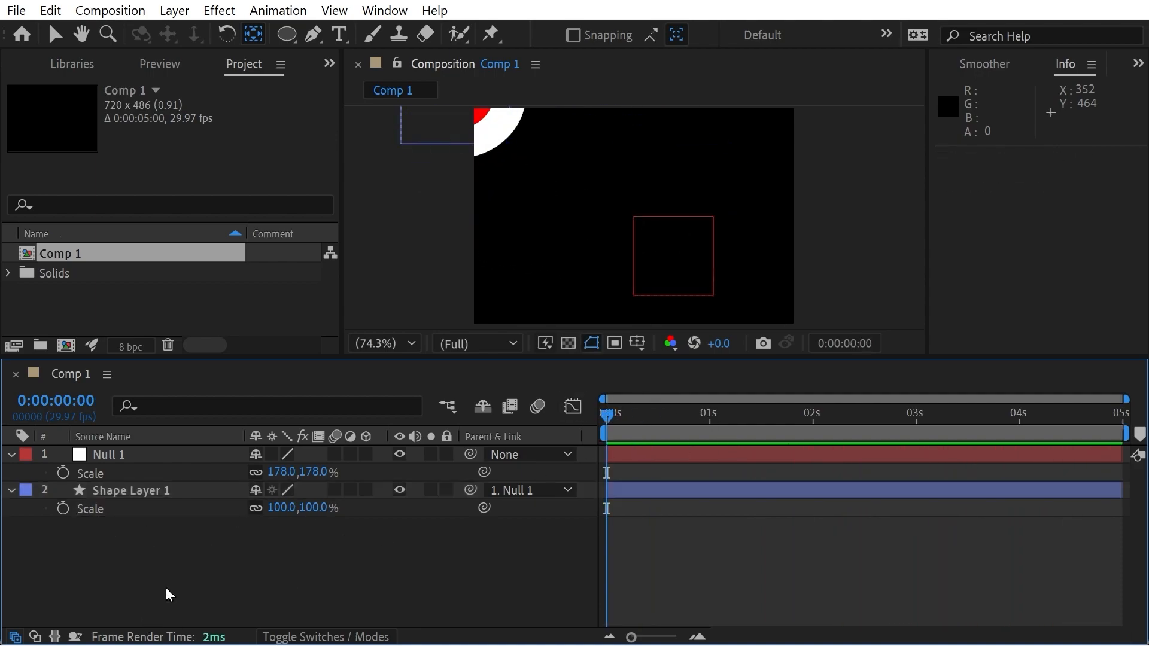
{"action": "left_click", "coordinate": [104, 475]}
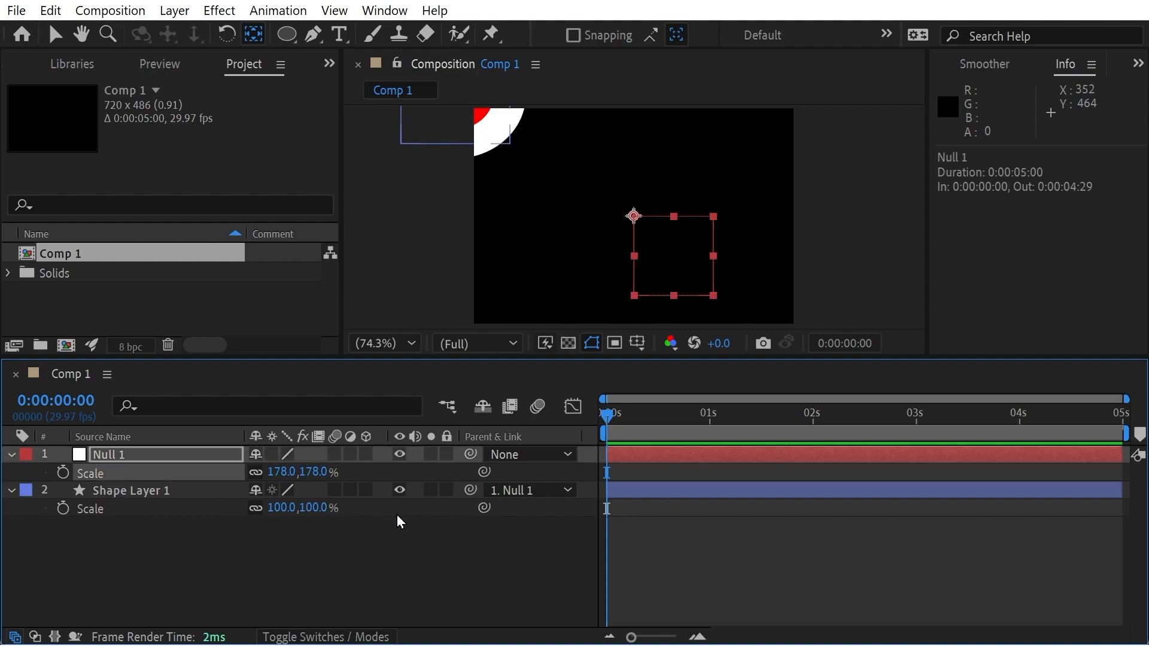
- Remove the parent link from Shape Layer 1 by setting its parent to None, and check its Scale and motion
{"action": "left_click", "coordinate": [526, 492]}
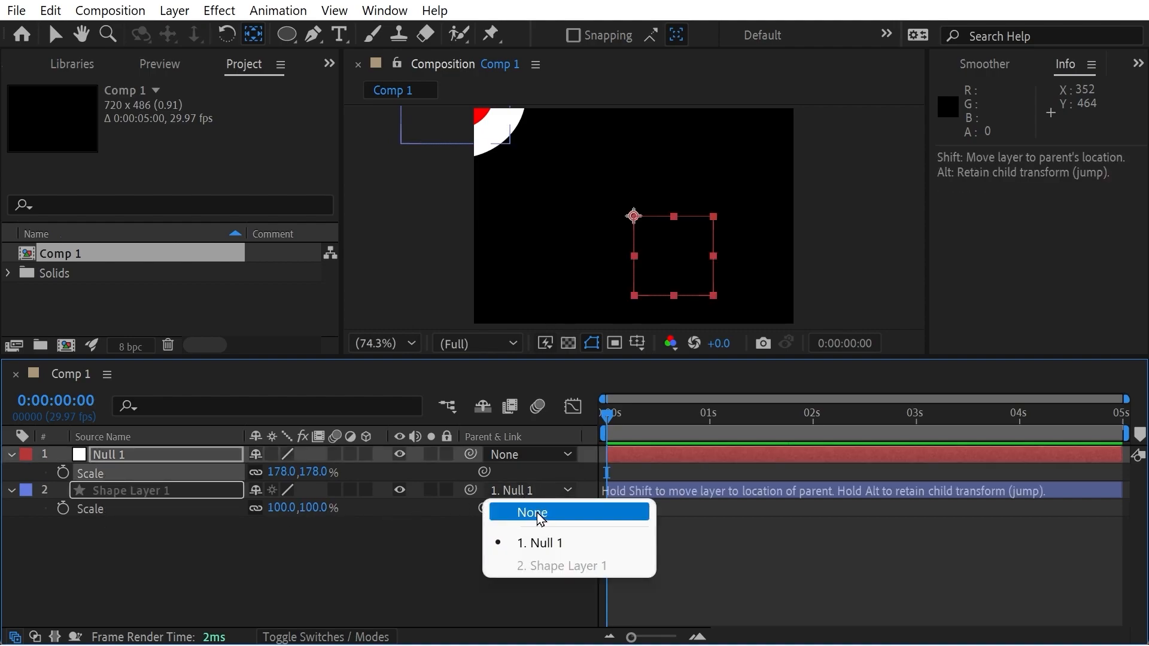
{"action": "left_click", "coordinate": [536, 514]}
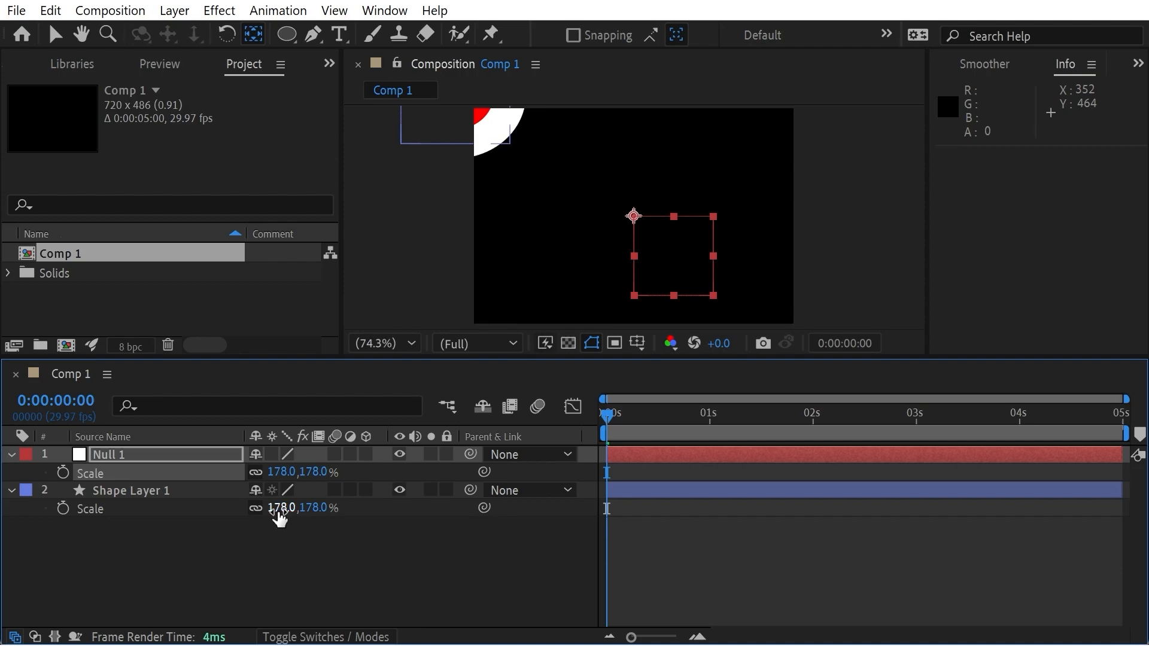
{"action": "left_click", "coordinate": [99, 511]}
{"action": "left_click_drag", "start_coordinate": [635, 412], "coordinate": [545, 401]}
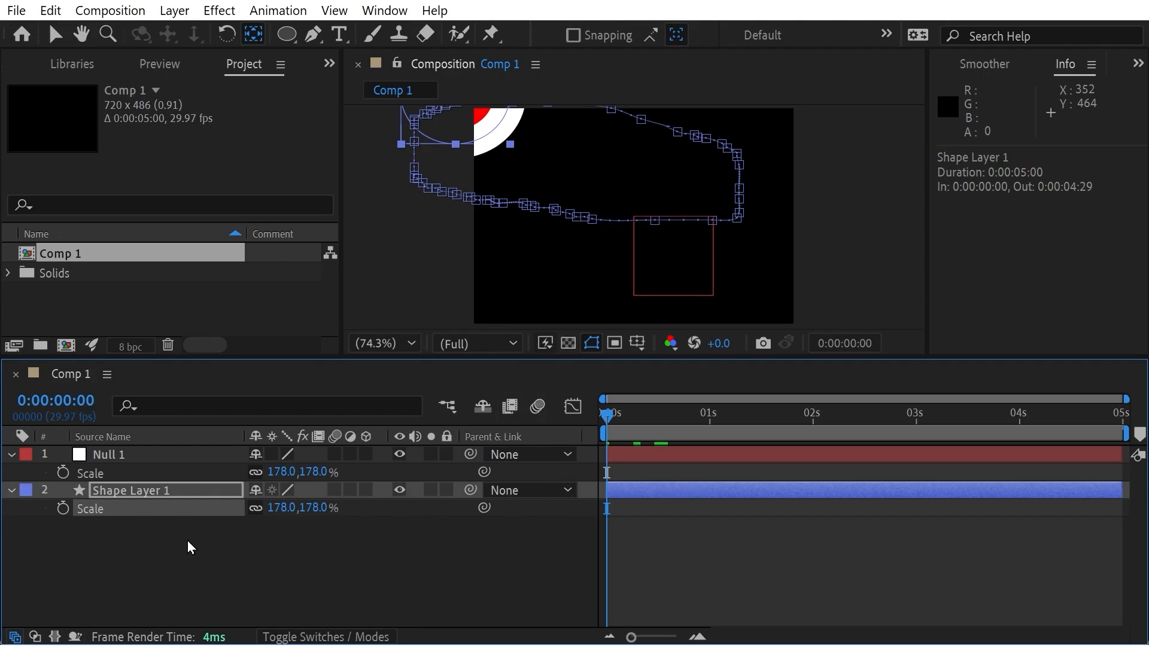
- Set Shape Layer 1's Scale to 100% and deselect all layers
{"action": "left_click", "coordinate": [282, 509]}
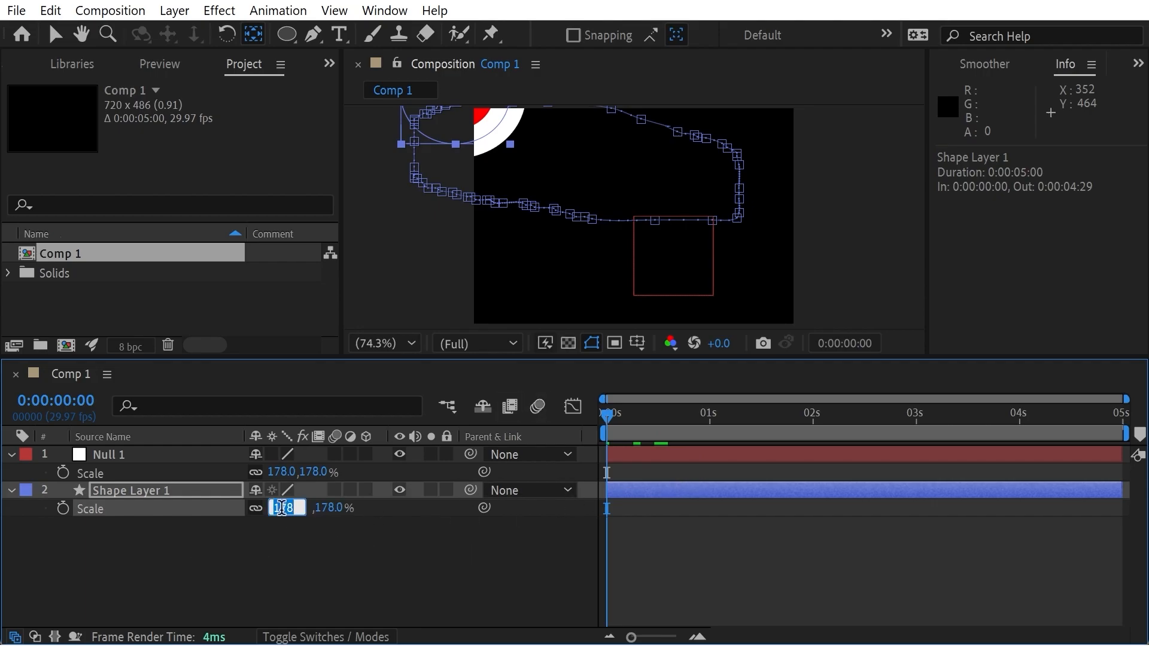
{"action": "key", "text": "Return"}
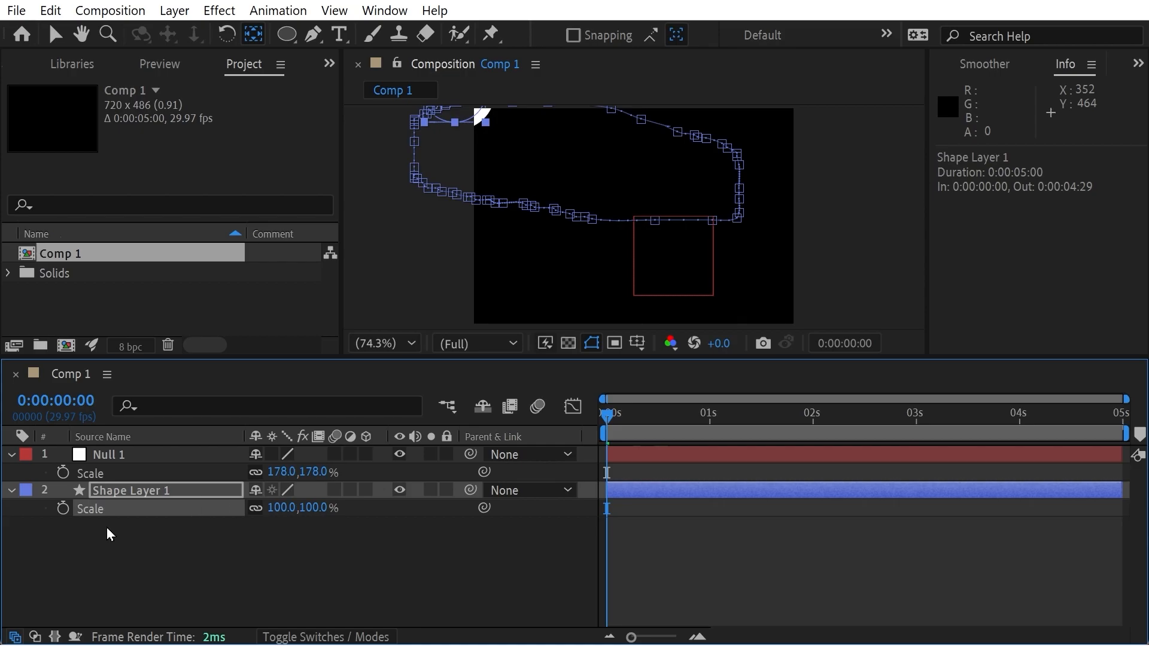
{"action": "key", "text": "F2"}
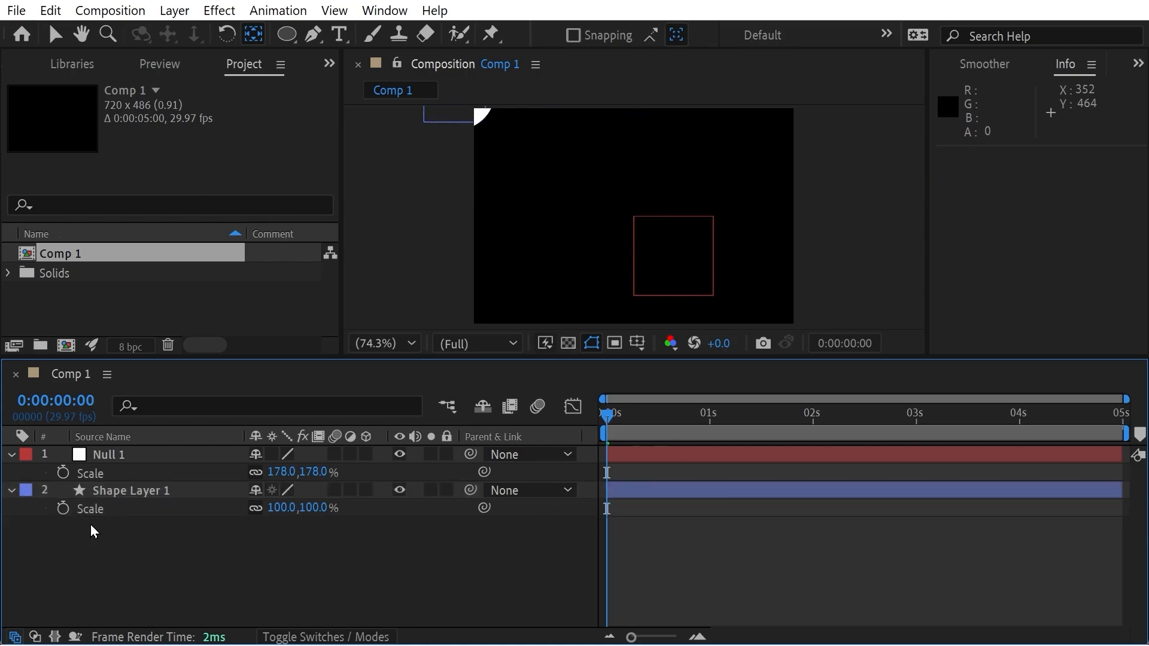
- Enable keyframing for Shape Layer 1's Scale at 0:00:00:00 and preview the animation from the start
{"action": "left_click", "coordinate": [63, 509]}
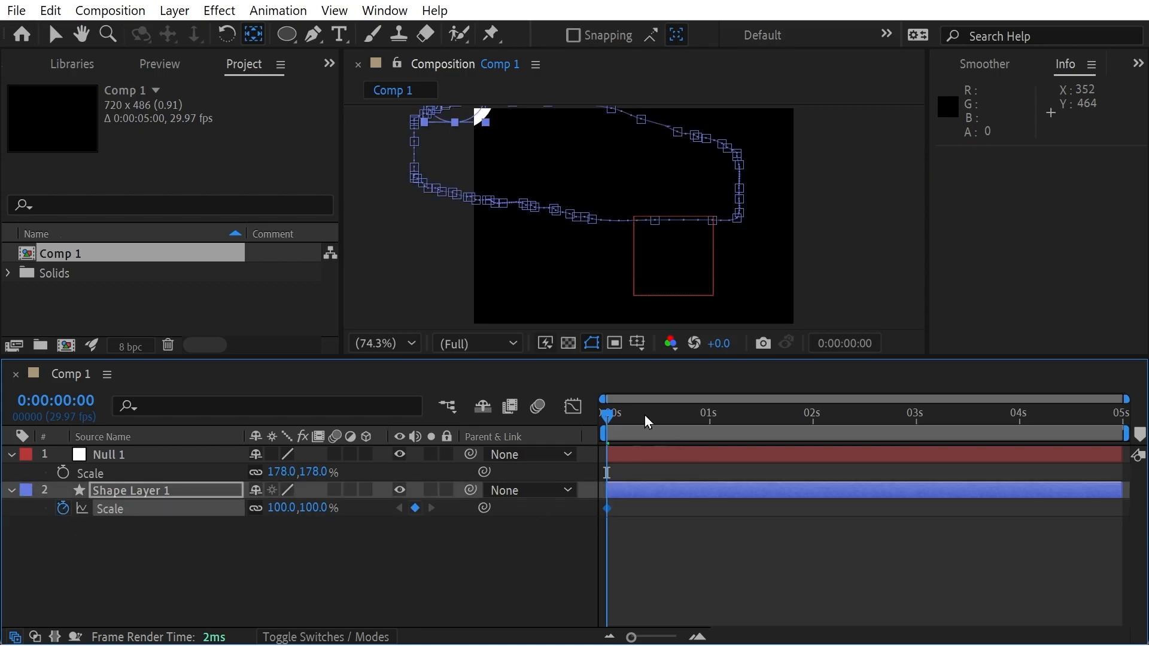
{"action": "left_click_drag", "start_coordinate": [628, 412], "coordinate": [501, 432]}
{"action": "key", "text": "space"}
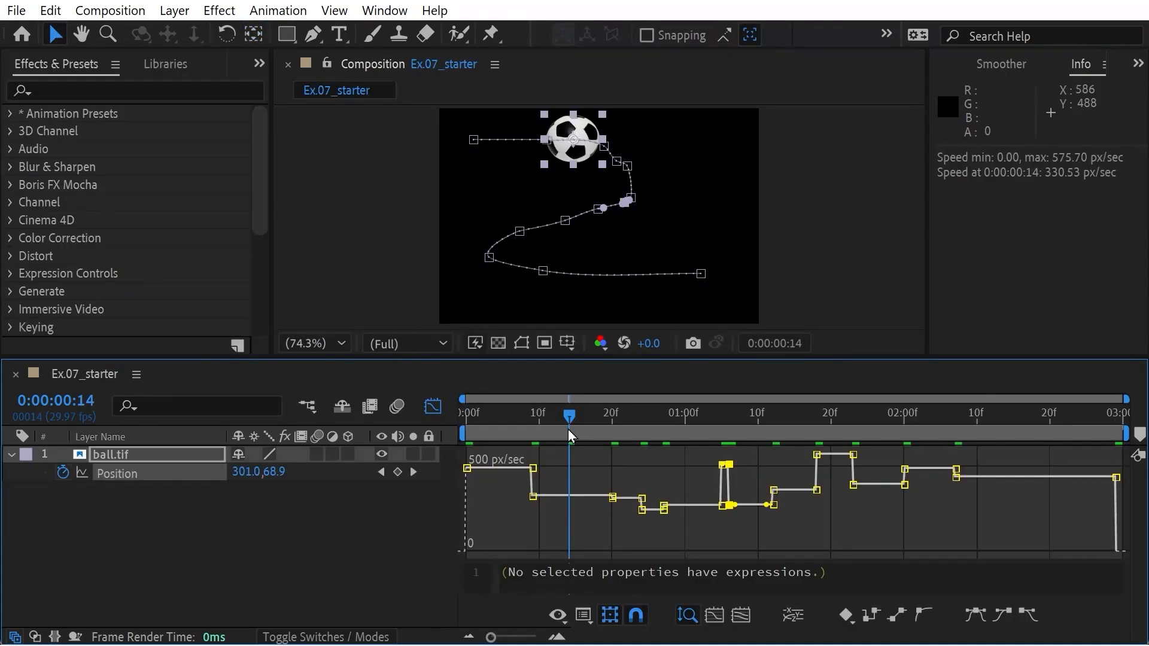
- Preview ball.tif's motion from the start and compare it with its Position speed graph
{"action": "left_click_drag", "start_coordinate": [569, 429], "coordinate": [399, 422]}
{"action": "key", "text": "space"}
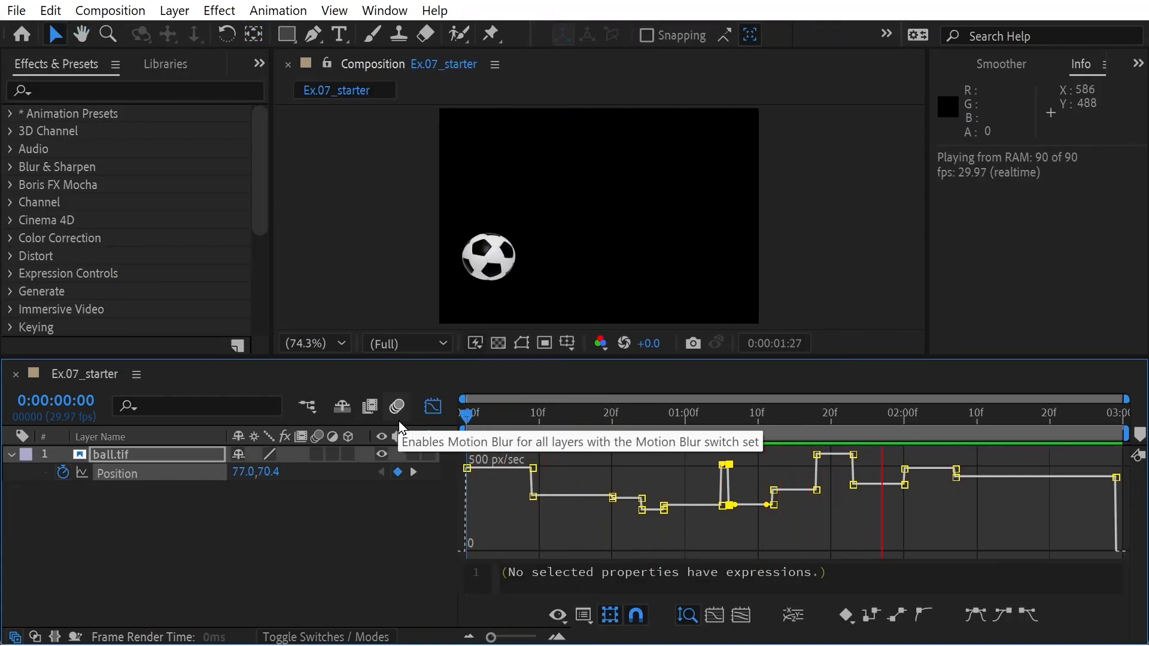
{"action": "mouse_move", "coordinate": [481, 422]}
{"action": "left_mouse_down"}
{"action": "mouse_move", "coordinate": [569, 426]}
{"action": "mouse_move", "coordinate": [503, 424]}
{"action": "left_mouse_up"}
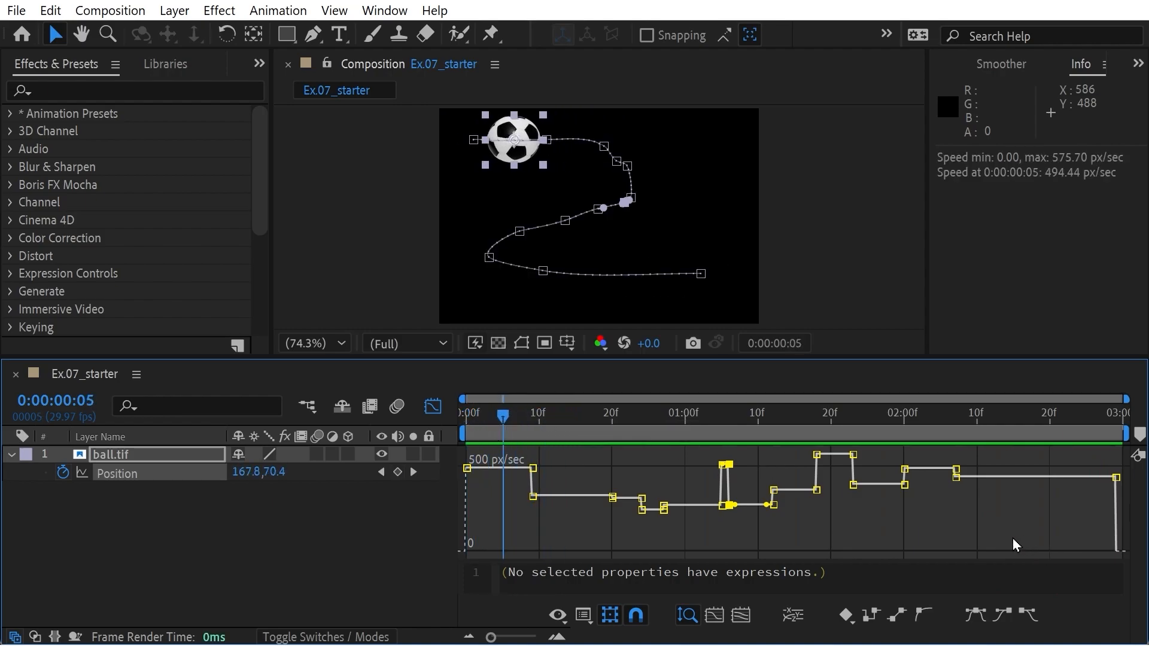
- Try roving all of ball.tif's Position keyframes across time and applying Easy Ease, and undo both changes
{"action": "left_click", "coordinate": [128, 480]}
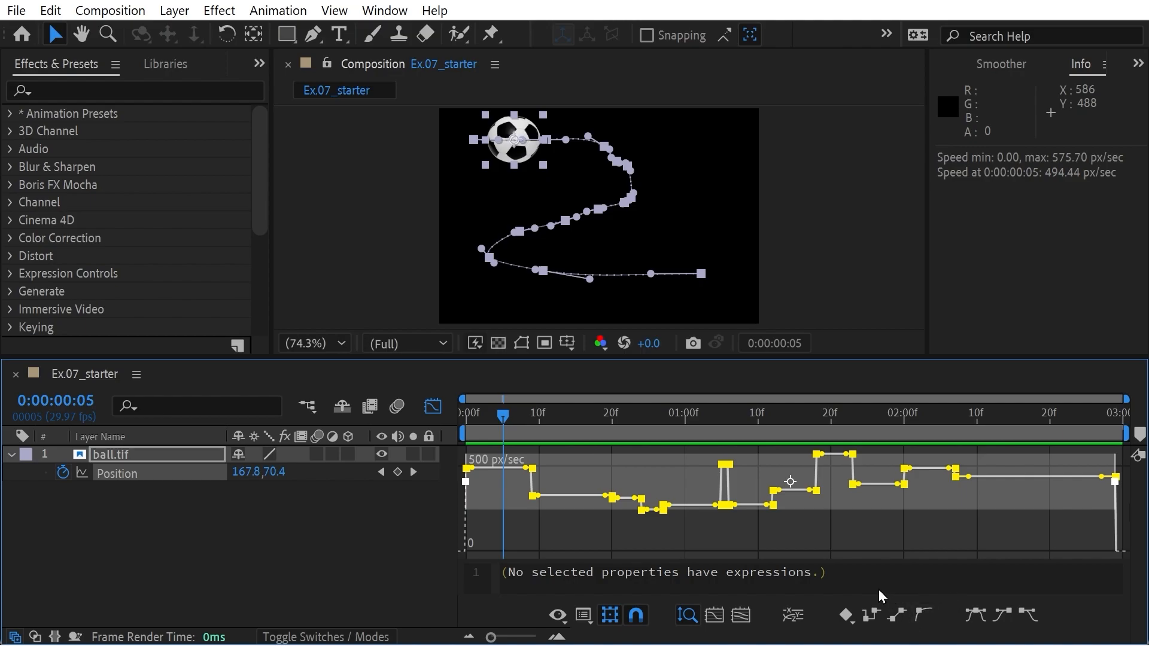
{"action": "left_click", "coordinate": [847, 616]}
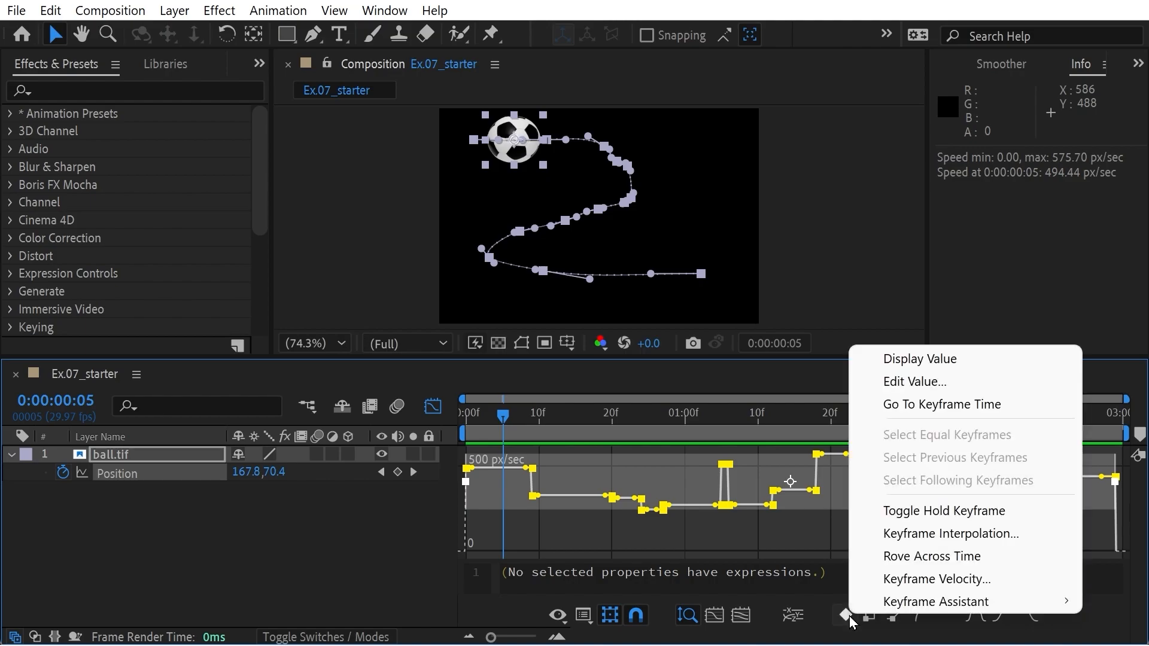
{"action": "left_click", "coordinate": [921, 556]}
{"action": "left_click_drag", "start_coordinate": [536, 417], "coordinate": [398, 407]}
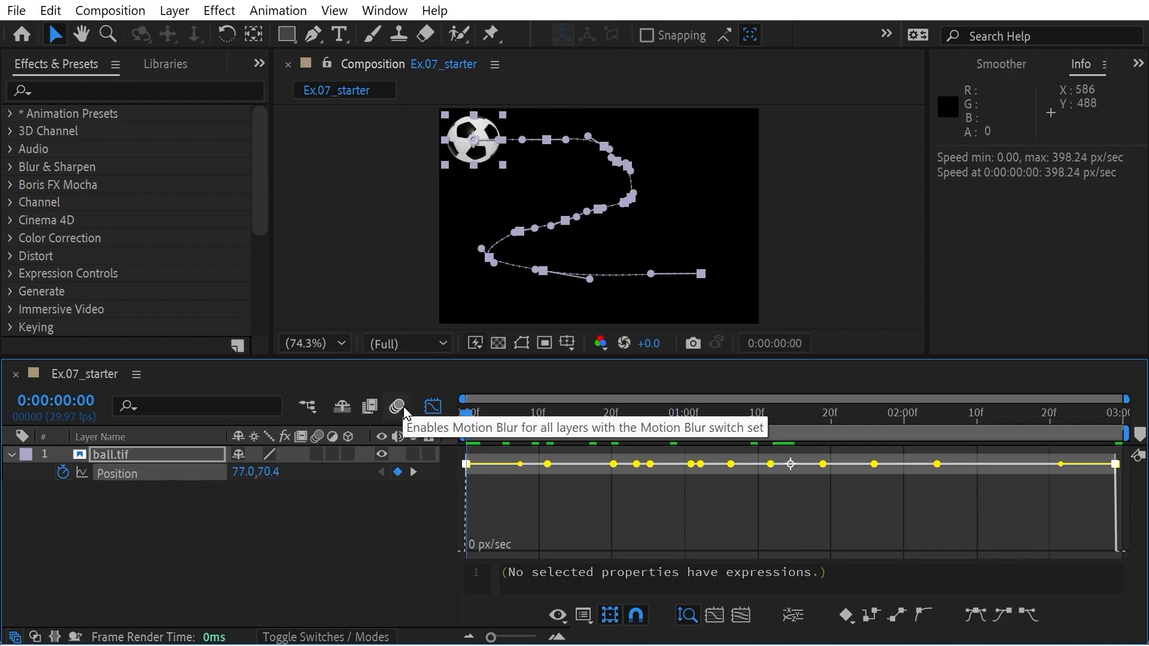
{"action": "key", "text": "F9"}
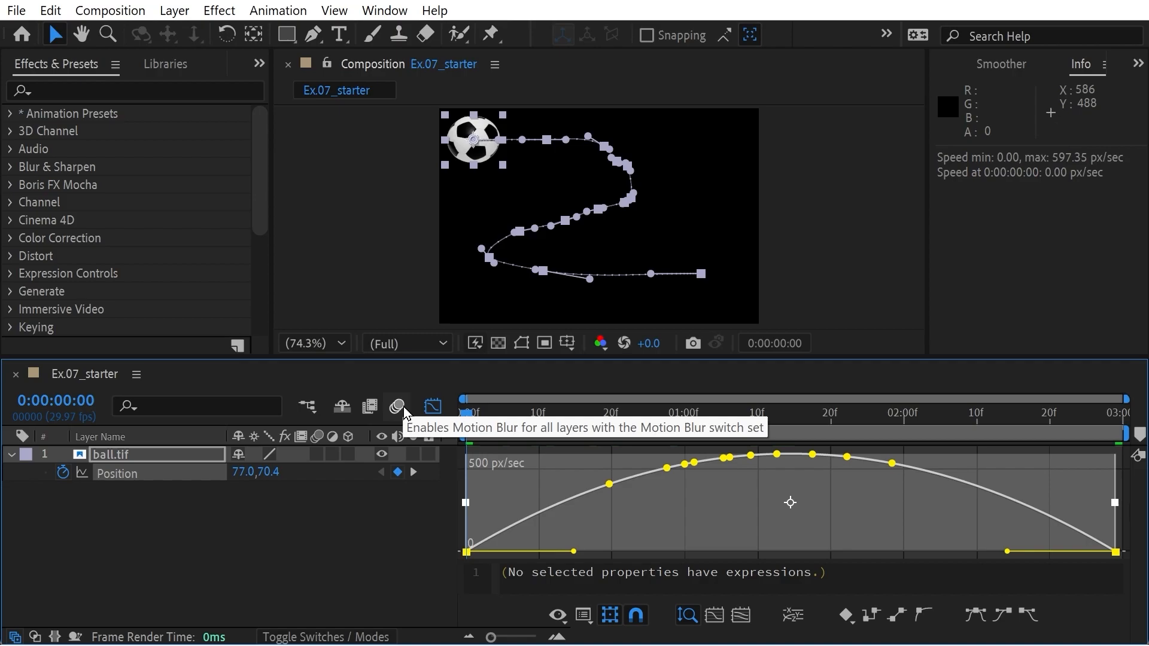
{"action": "key", "text": "ctrl+z"}
{"action": "key", "text": "ctrl+z"}
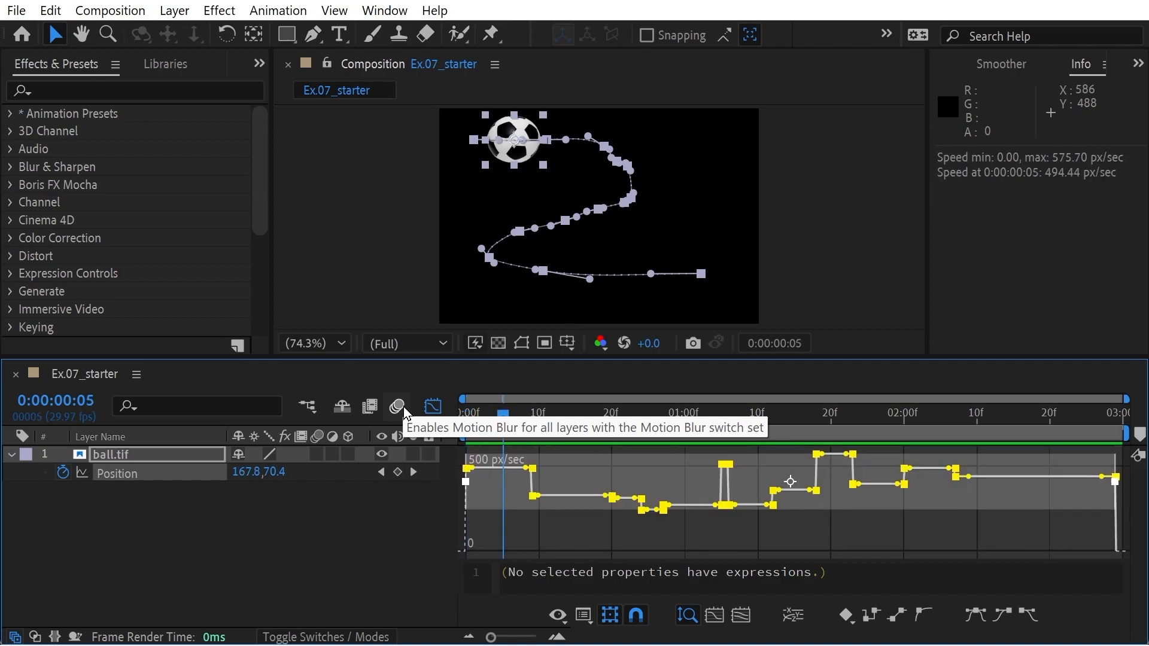
- Try Easy Ease on all of ball.tif's Position keyframes without roving, preview the motion, and undo it
{"action": "key", "text": "F9"}
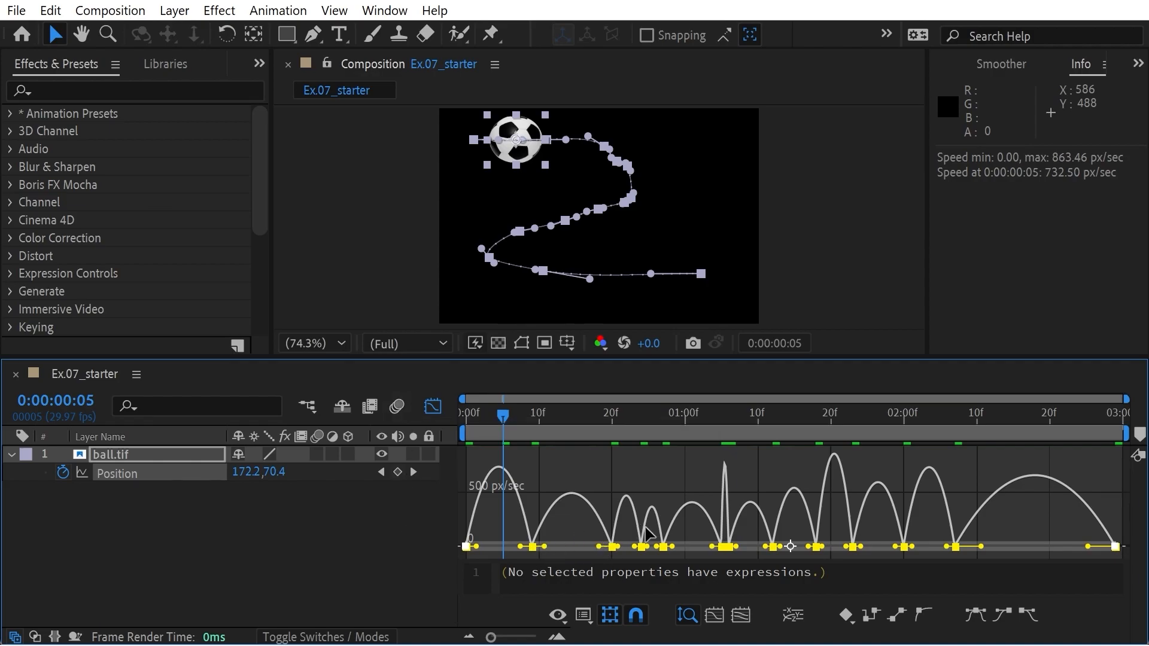
{"action": "key", "text": "Home"}
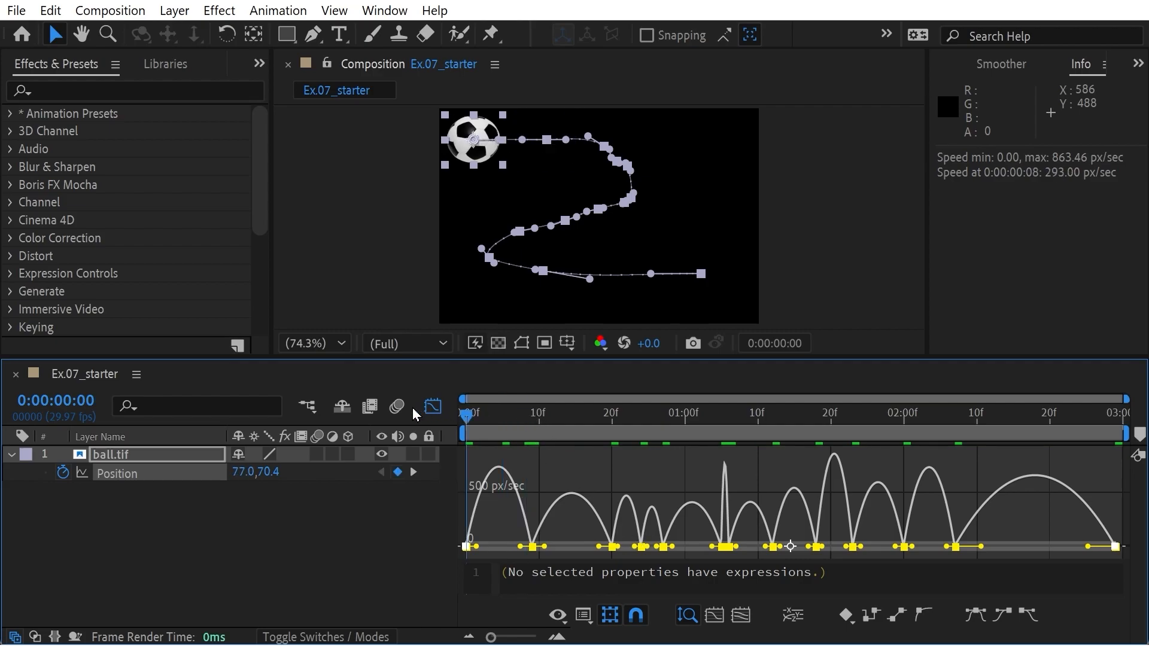
{"action": "key", "text": "space"}
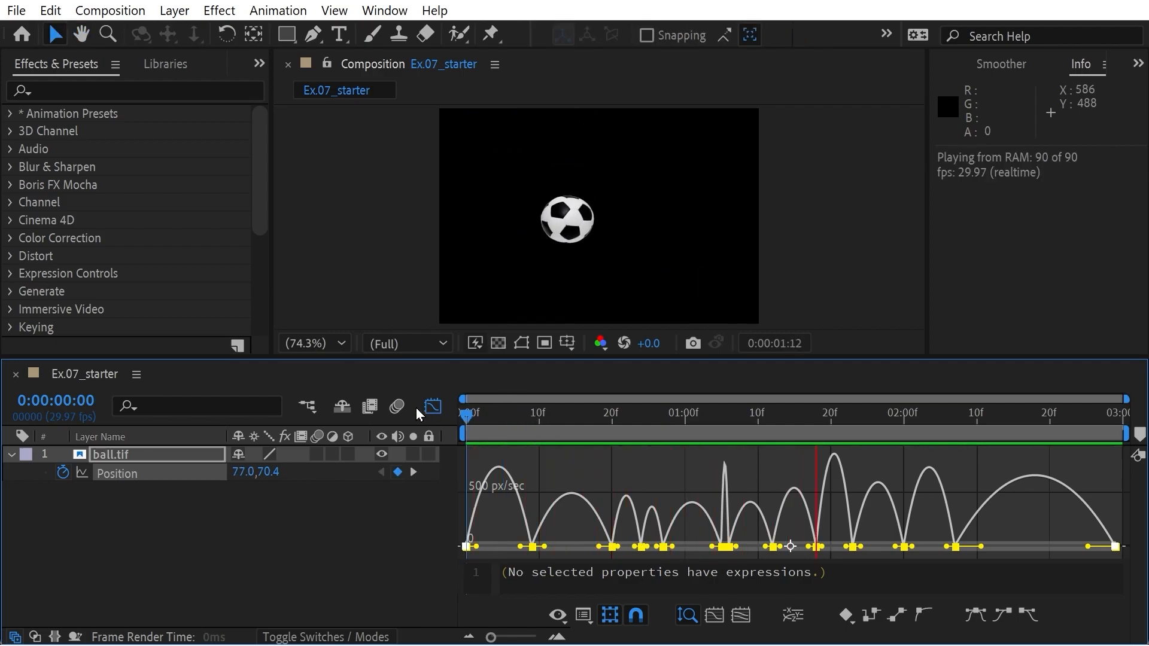
{"action": "left_click", "coordinate": [538, 413]}
{"action": "left_click_drag", "start_coordinate": [536, 408], "coordinate": [468, 402]}
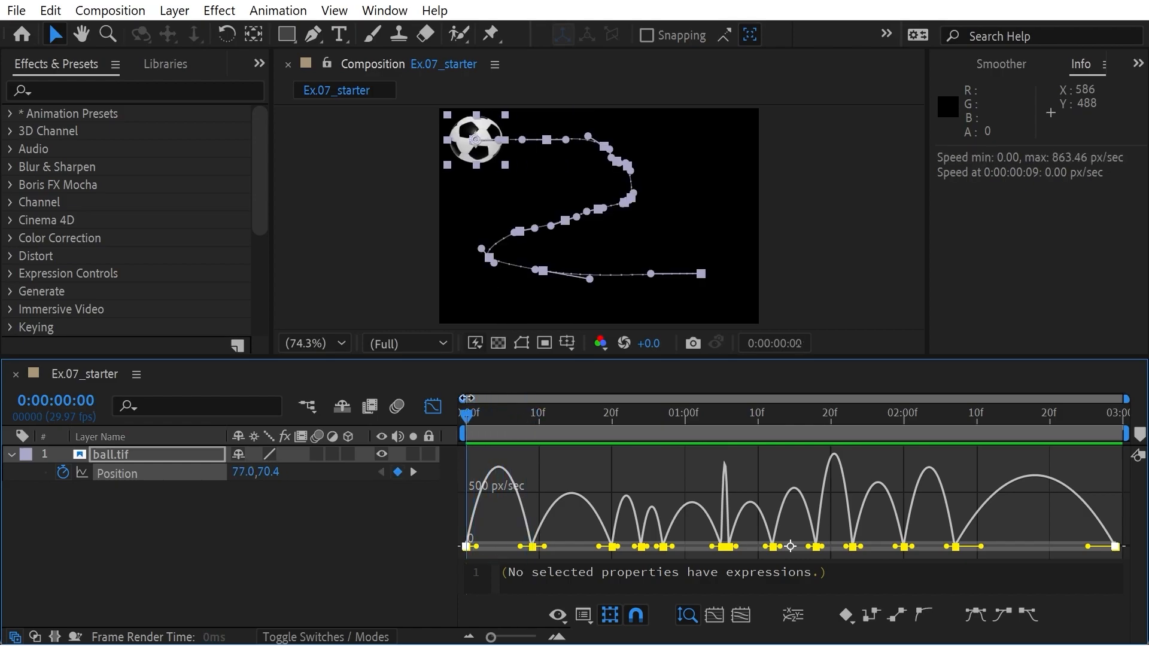
{"action": "key", "text": "ctrl+z"}
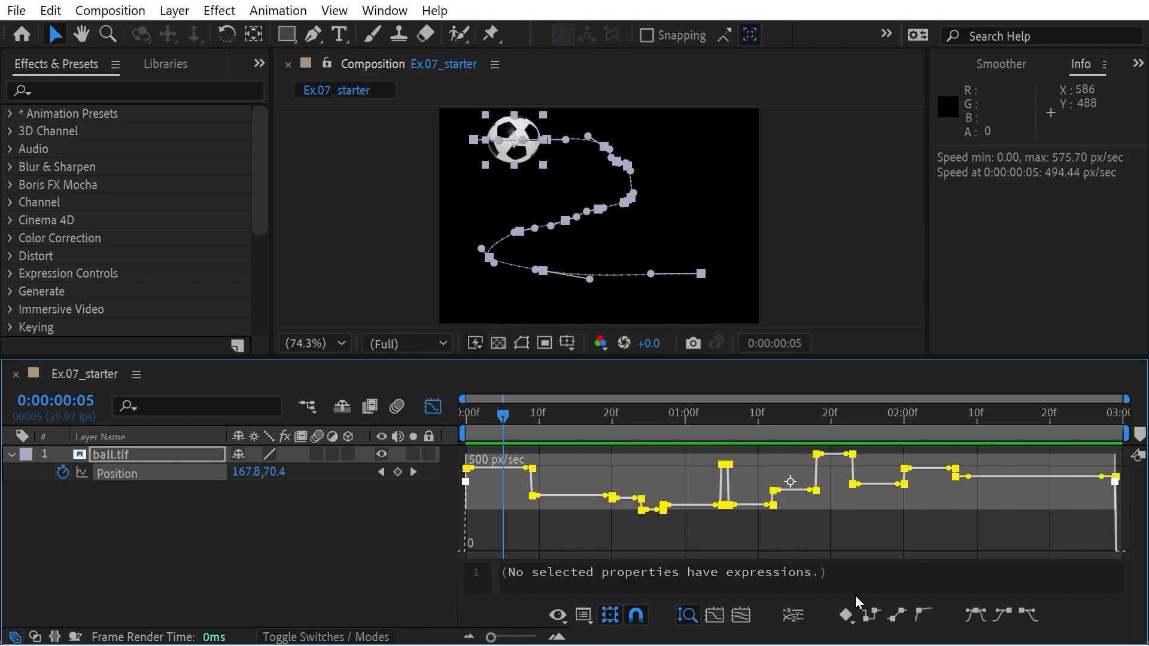
- Set all of ball.tif's Position keyframes to rove across time and apply Easy Ease to them
{"action": "left_click", "coordinate": [846, 616]}
{"action": "left_click", "coordinate": [934, 549]}
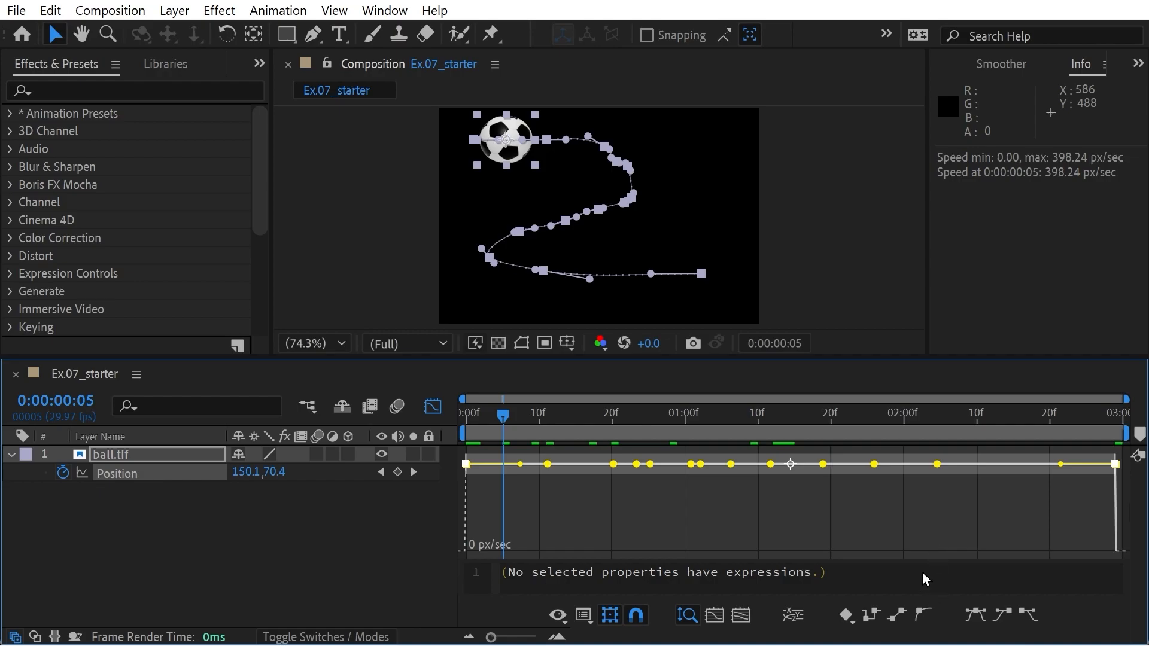
{"action": "left_click", "coordinate": [973, 616]}
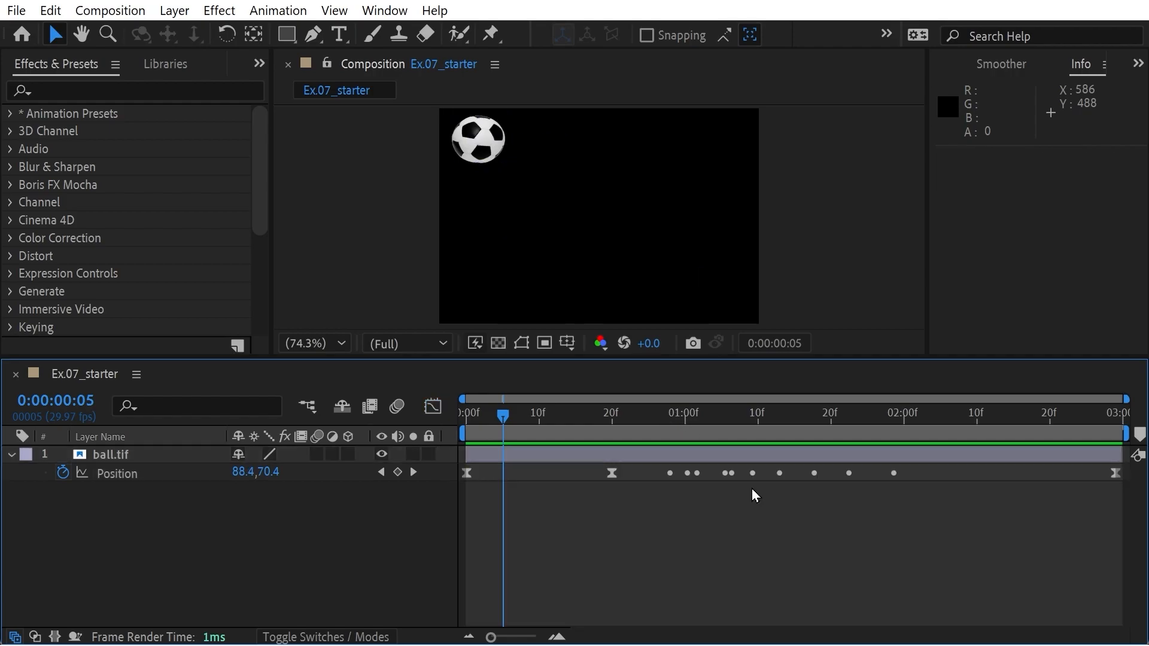
- Move ball.tif's three central roving Position keyframes about one second later, the middle one to 0:00:02:12, and preview from the start
{"action": "left_click_drag", "start_coordinate": [751, 498], "coordinate": [824, 459]}
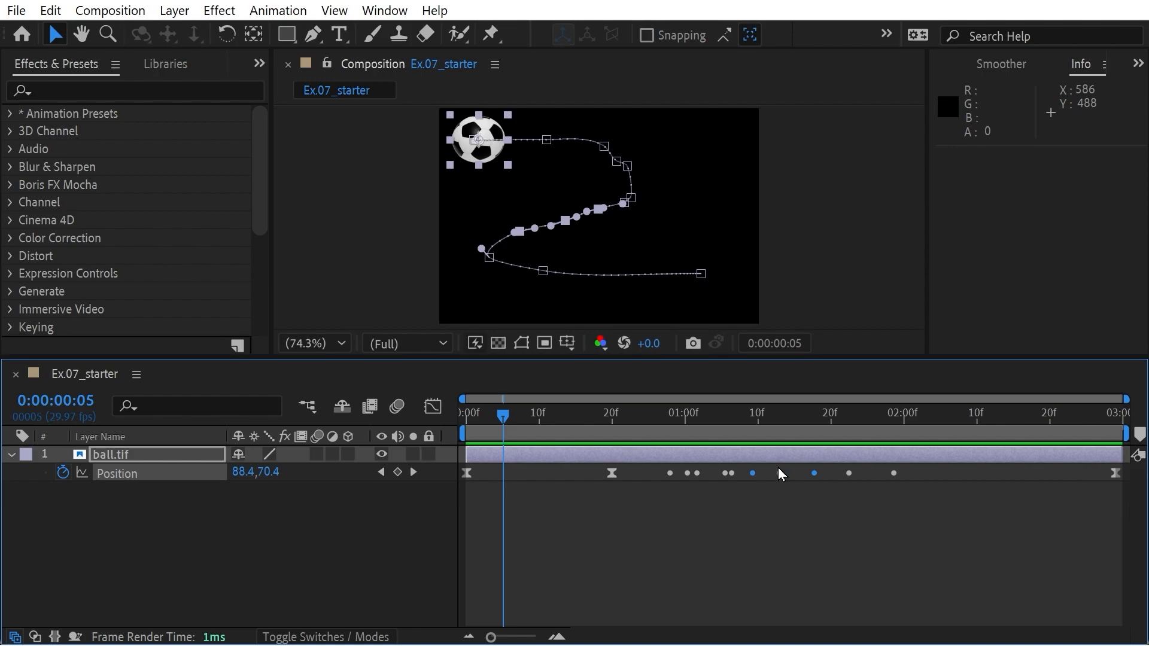
{"action": "mouse_move", "coordinate": [779, 470]}
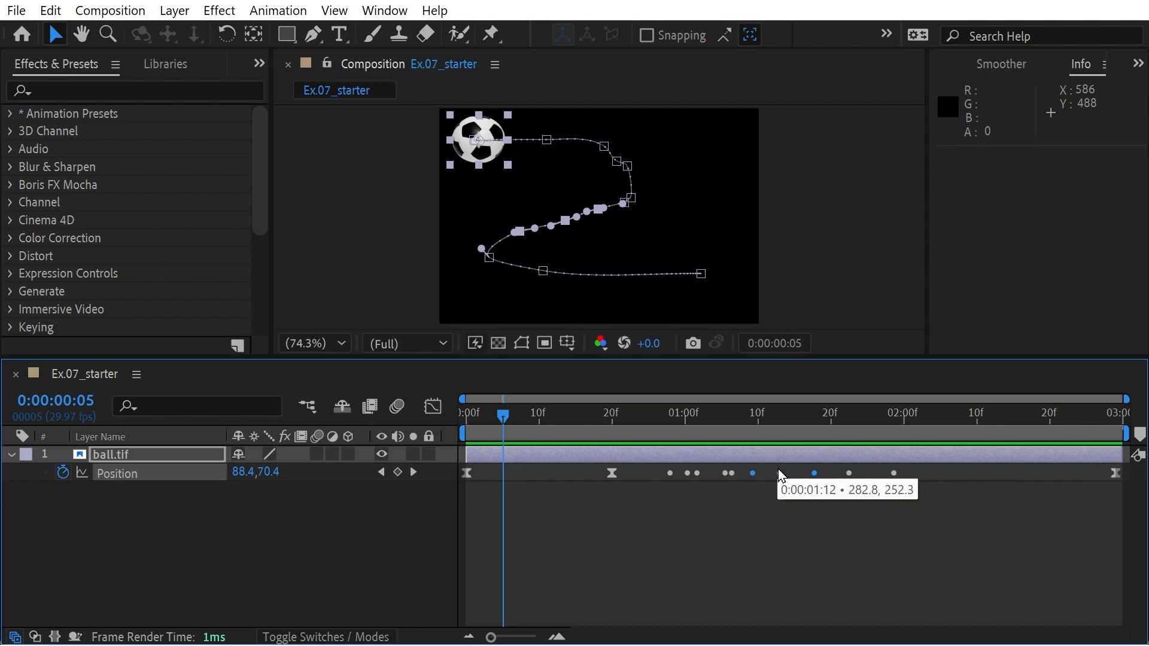
{"action": "left_click_drag", "start_coordinate": [779, 469], "coordinate": [977, 470]}
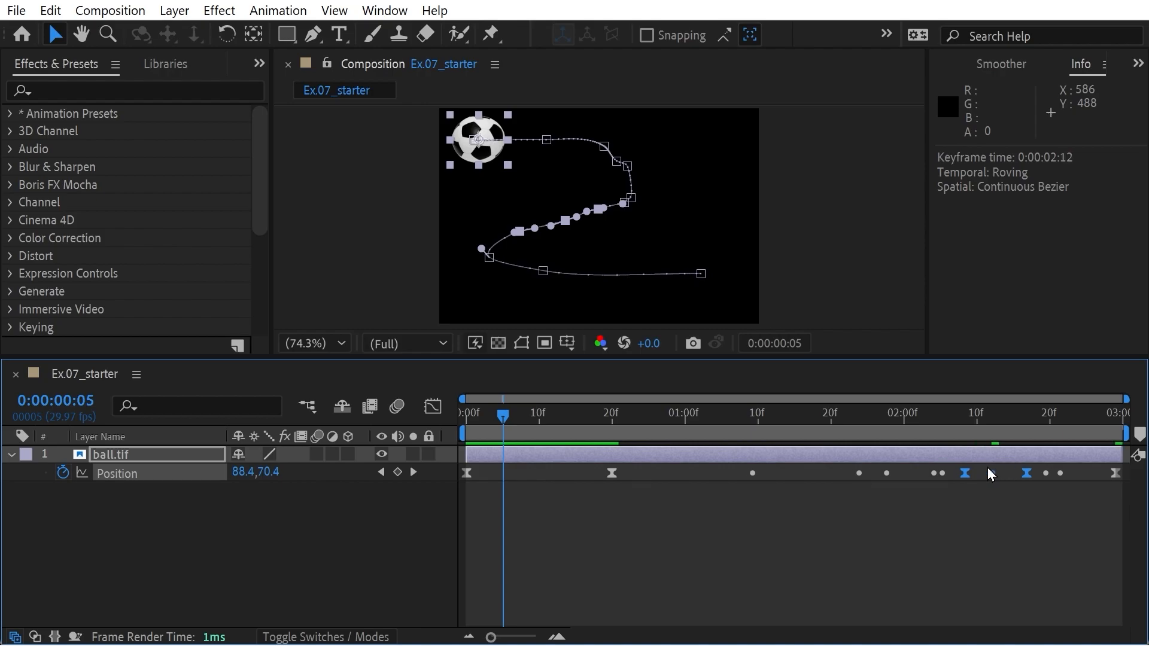
{"action": "left_click_drag", "start_coordinate": [867, 418], "coordinate": [817, 418]}
{"action": "key", "text": "Home"}
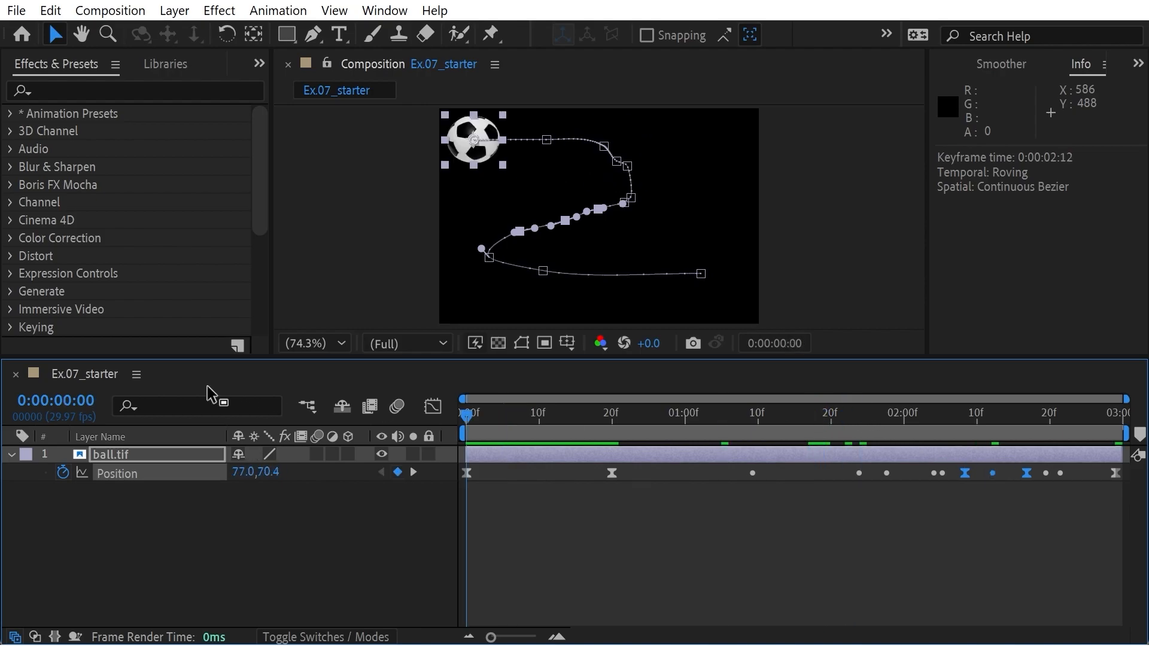
{"action": "key", "text": "space"}
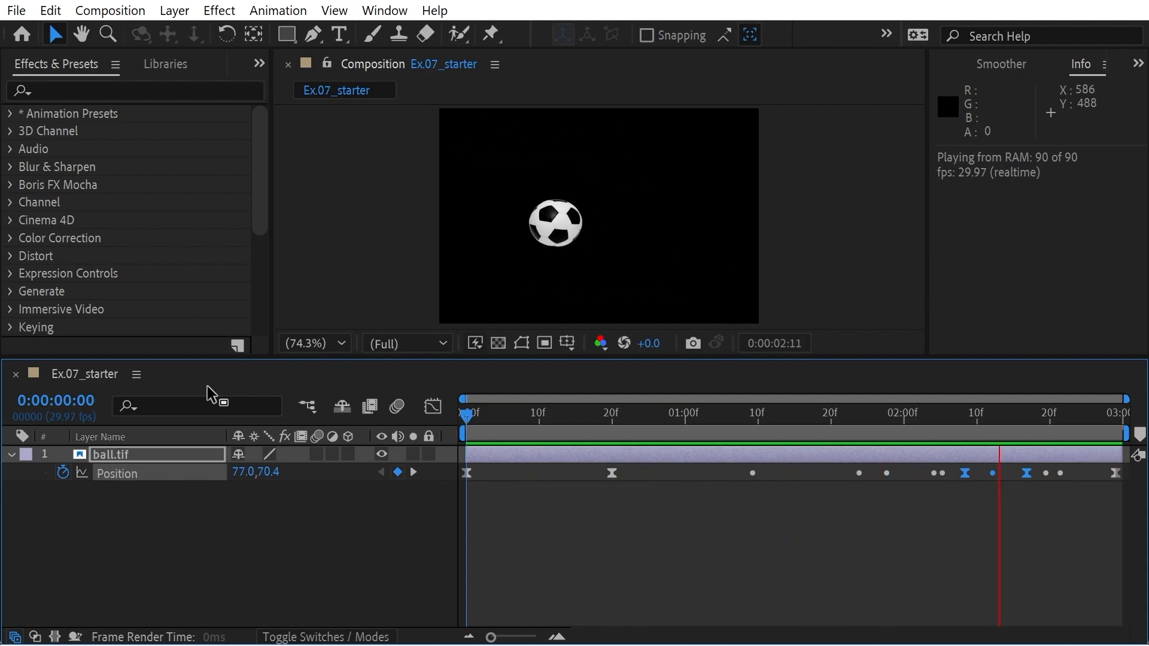
- Show ball.tif's Position speed graph in the Graph Editor, and undo and redo the last change
{"action": "left_click", "coordinate": [521, 458]}
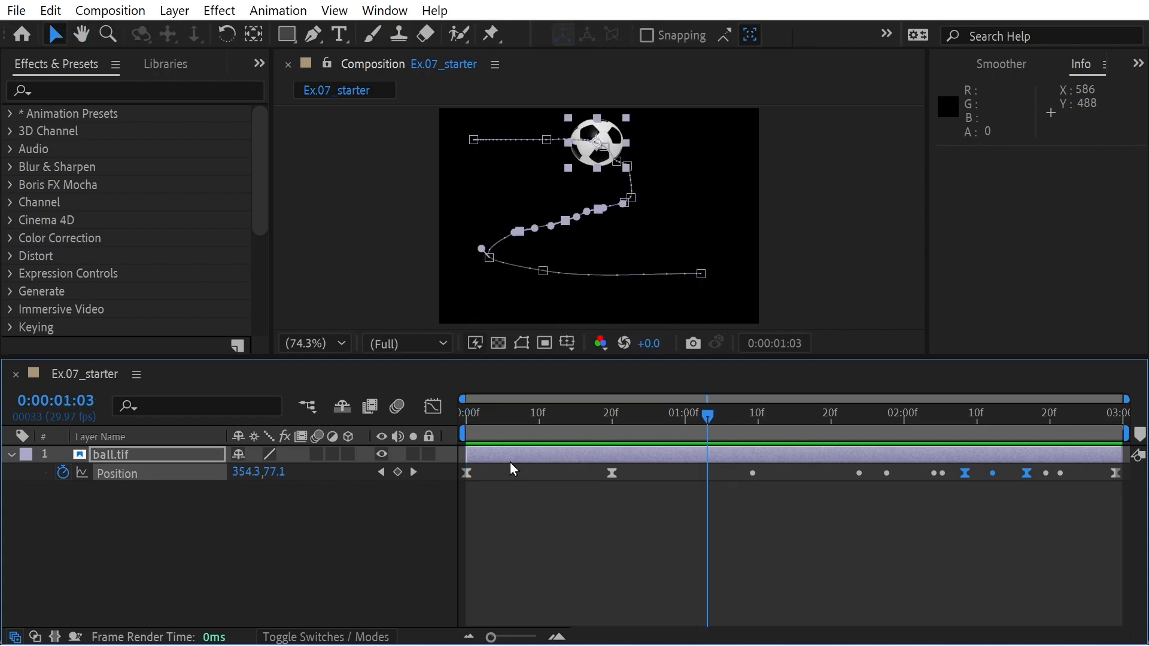
{"action": "left_click", "coordinate": [434, 408]}
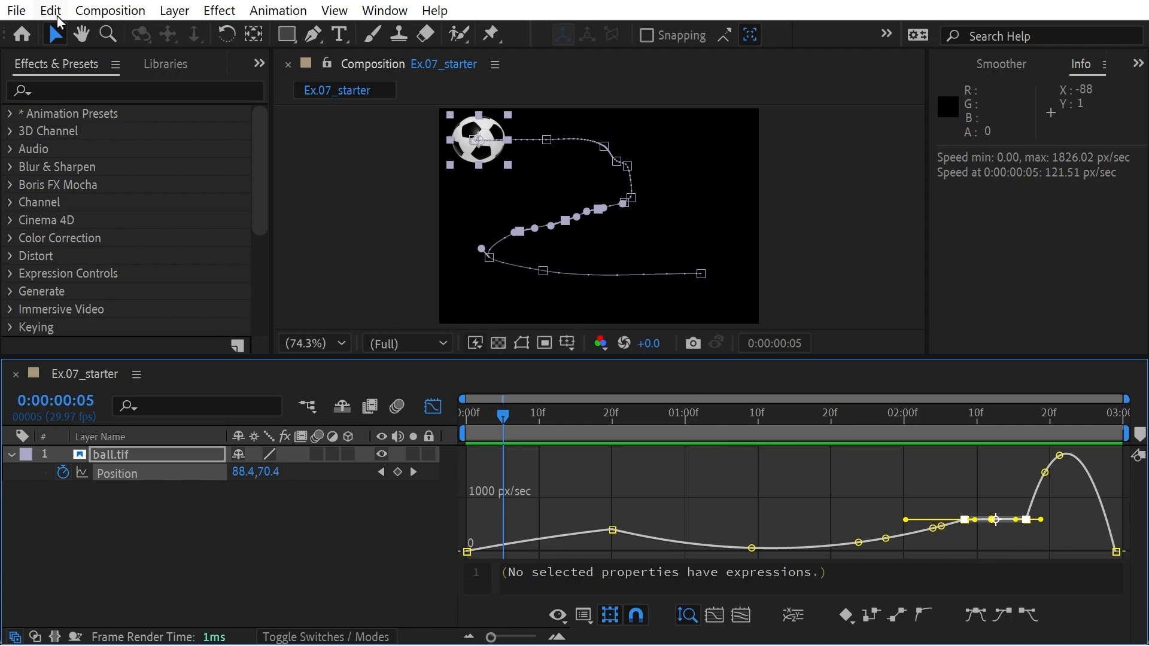
{"action": "key", "text": "ctrl+z"}
{"action": "key", "text": "ctrl+shift+z"}
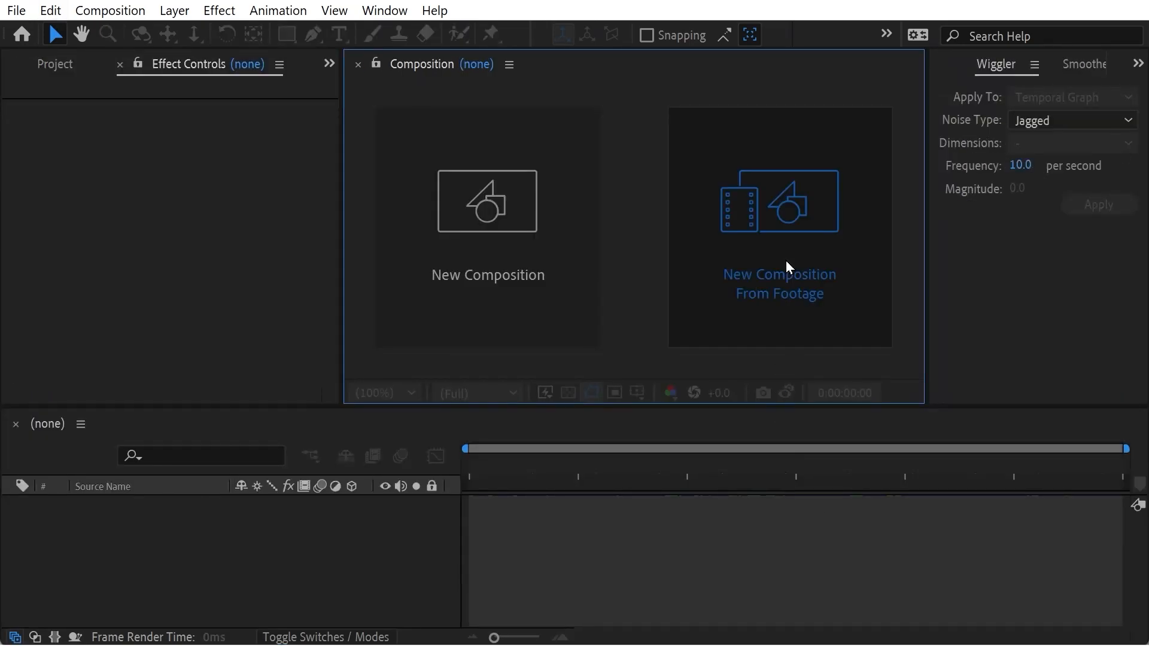
- Create a new composition from the footage file Bumblebee_on_flowers.mp4
{"action": "left_click", "coordinate": [785, 261]}
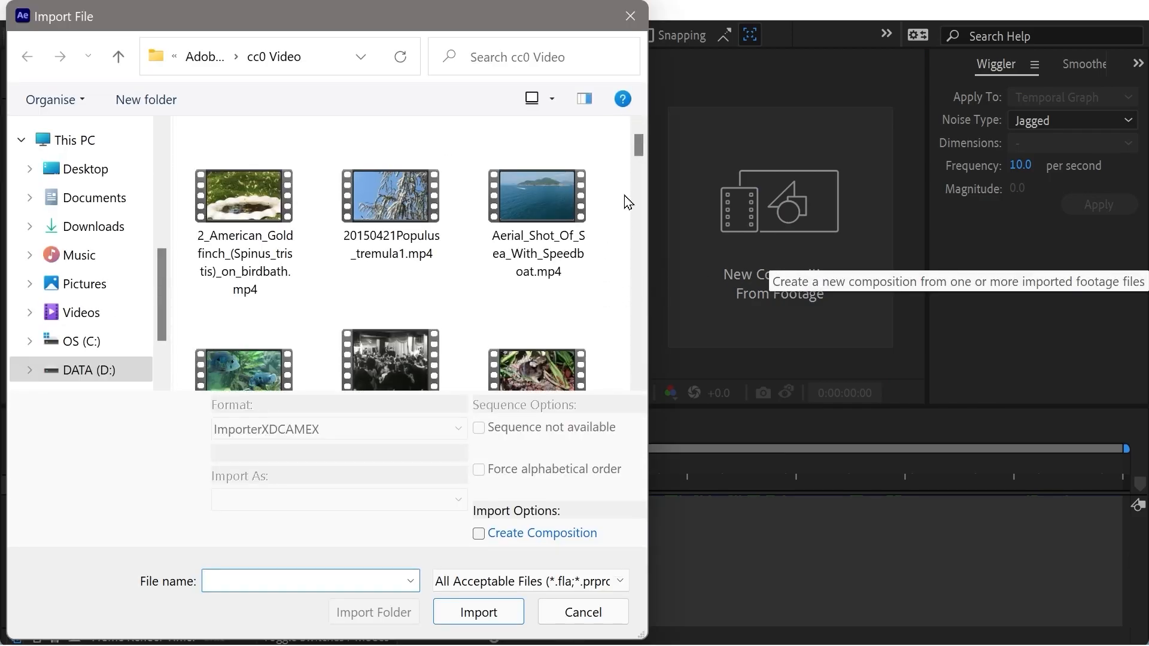
{"action": "left_click_drag", "start_coordinate": [638, 145], "coordinate": [643, 180]}
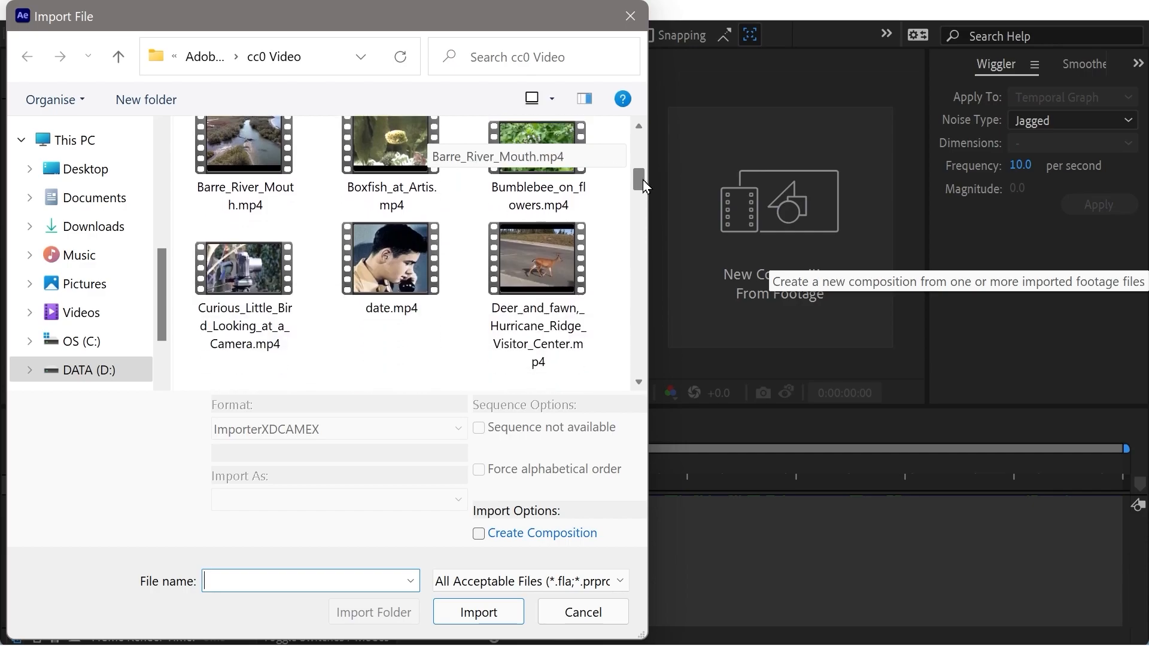
{"action": "double_click", "coordinate": [530, 153]}
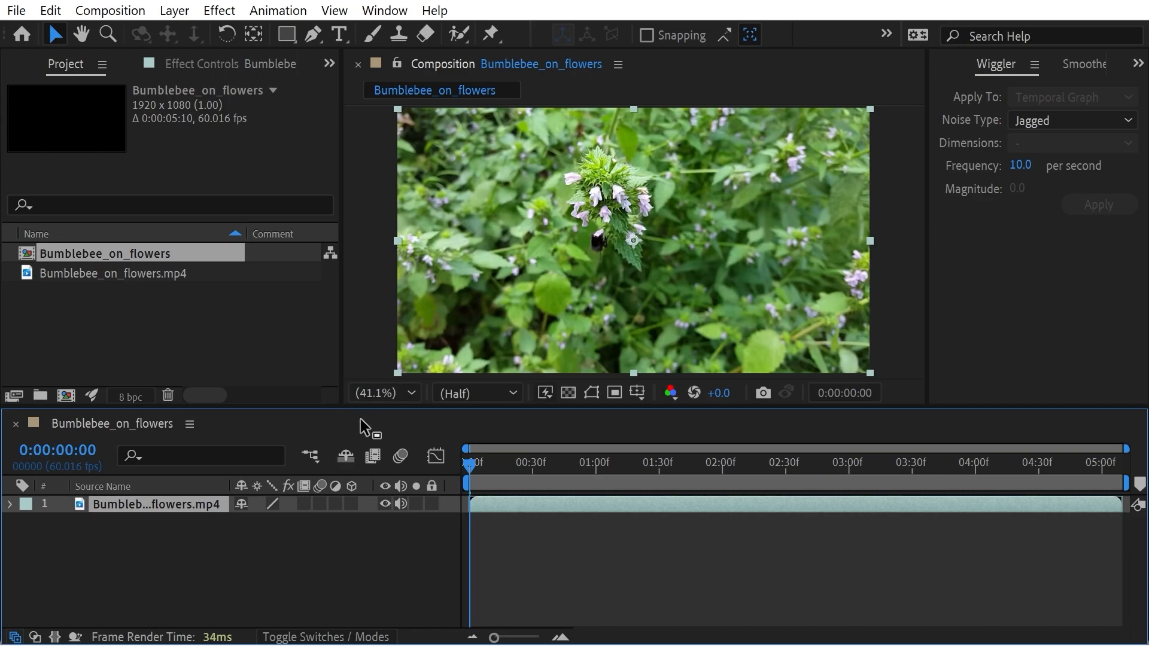
- Shorten the work area to end at about 0:00:01:54 and preview the bumblebee clip from the start
{"action": "left_click_drag", "start_coordinate": [532, 464], "coordinate": [713, 464]}
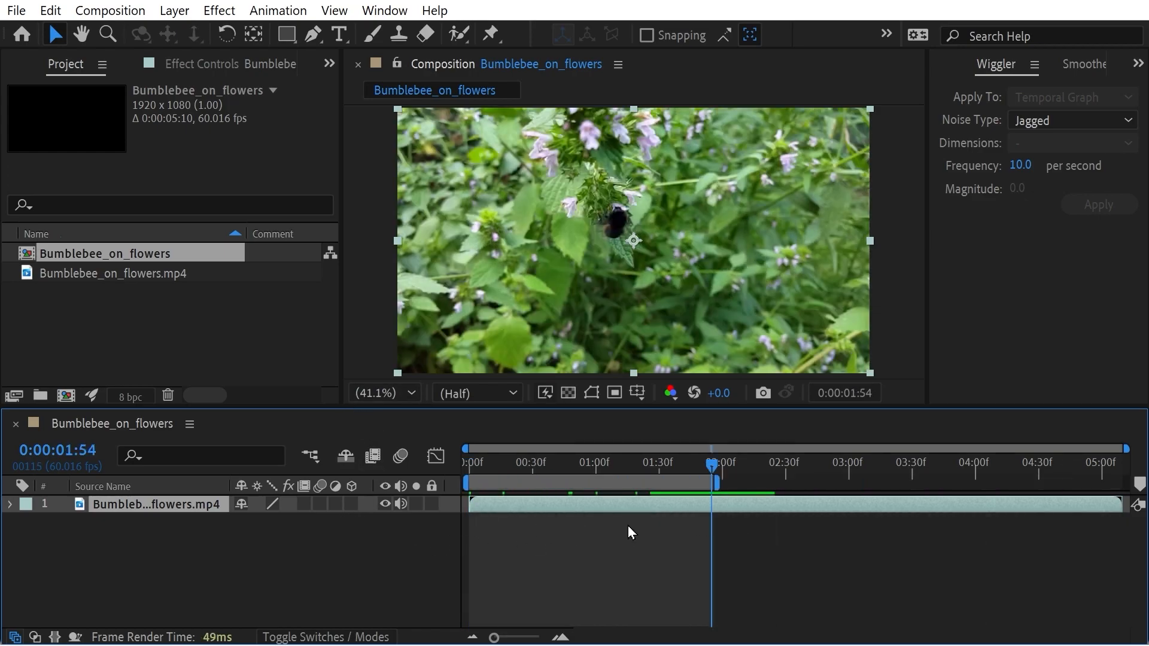
{"action": "left_click_drag", "start_coordinate": [790, 473], "coordinate": [716, 477]}
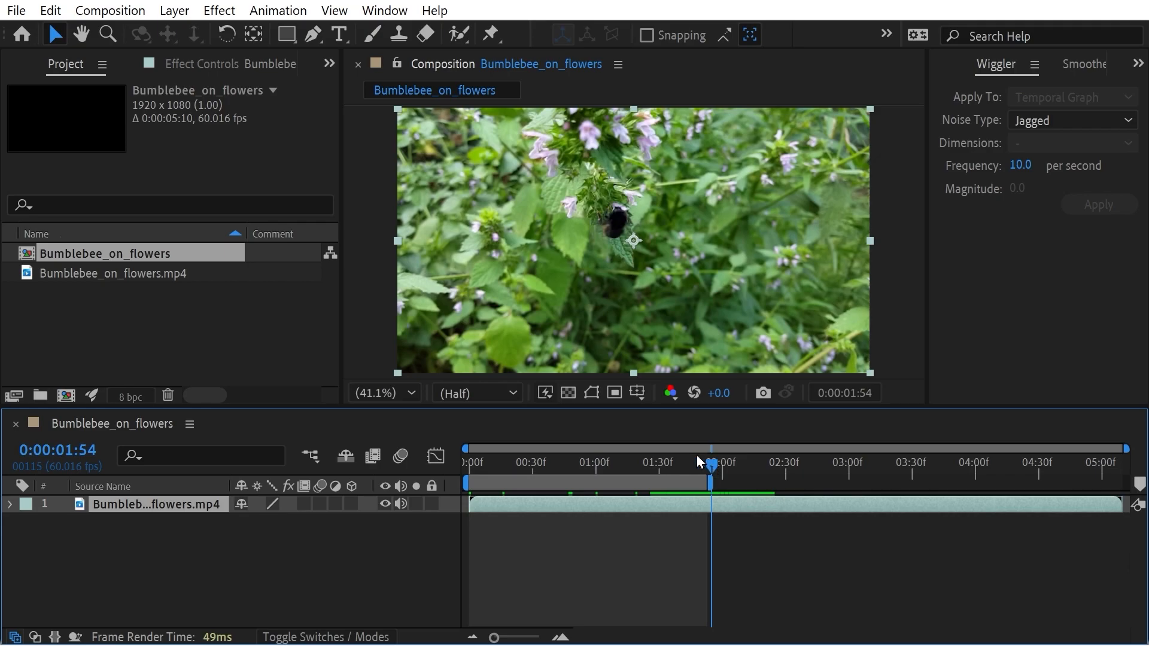
{"action": "key", "text": "space"}
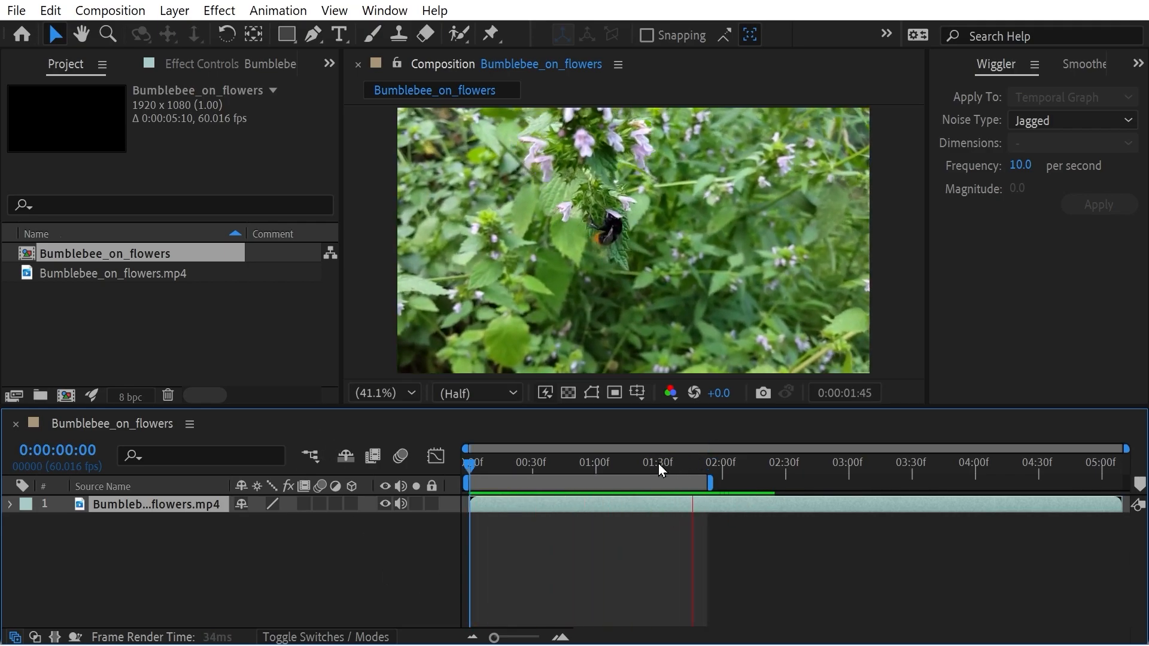
{"action": "key", "text": "space"}
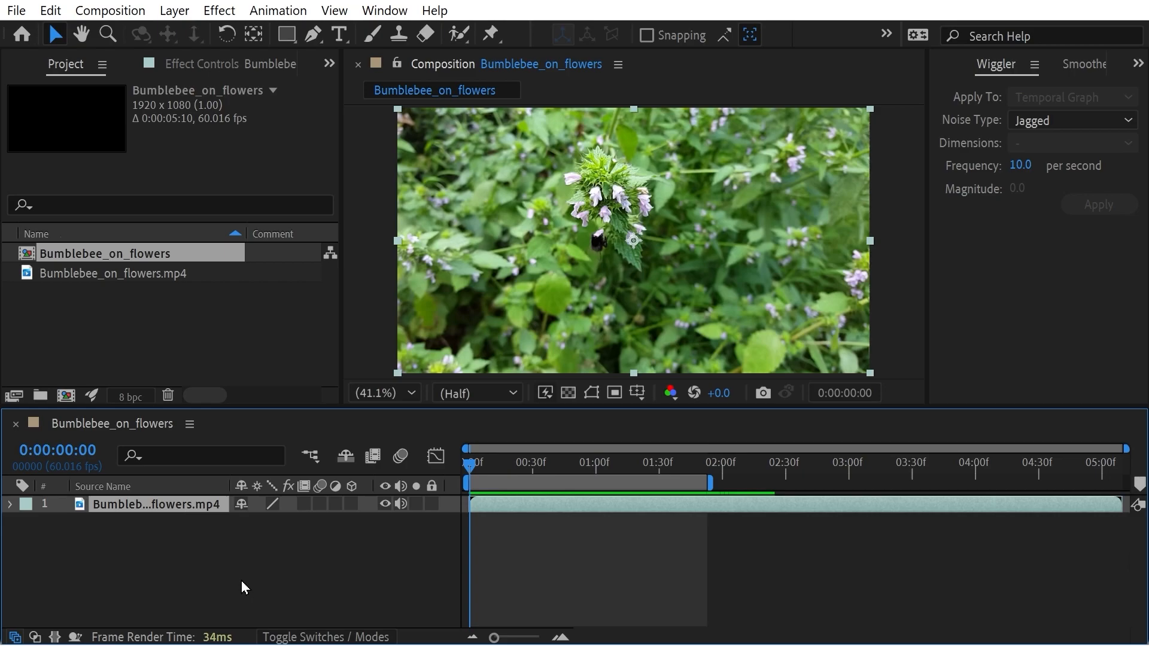
- Add 100% Scale keyframes to the bumblebee layer at 0:00:00:00 and 0:00:01:51 and select both
{"action": "key", "text": "s"}
{"action": "left_click", "coordinate": [106, 529]}
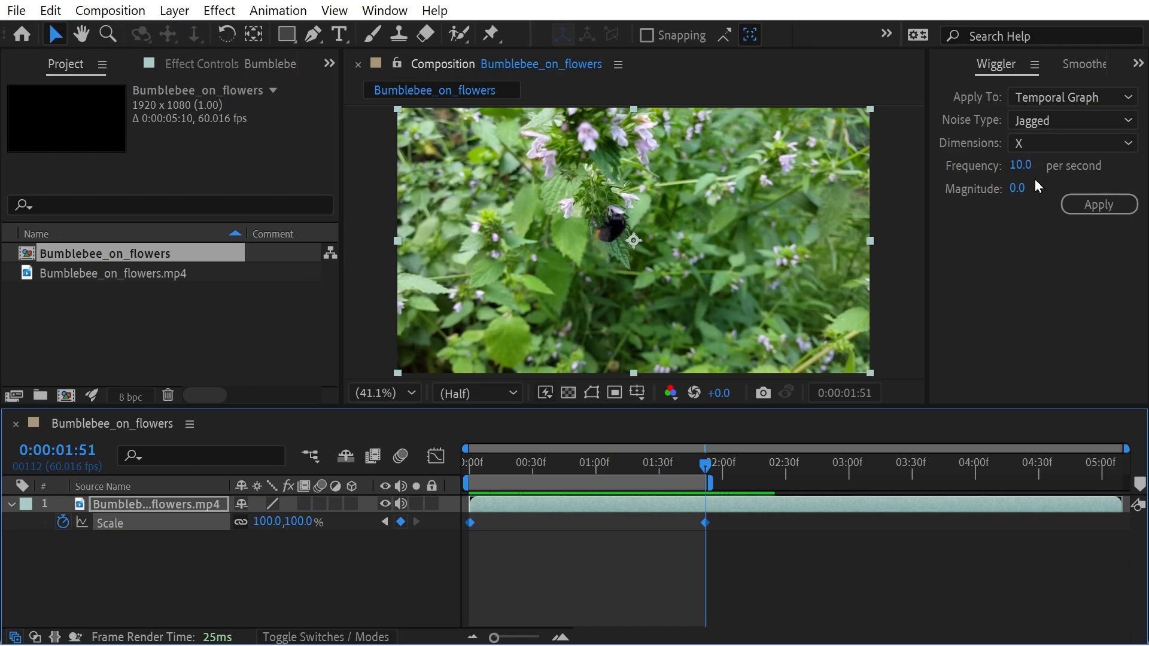
- Apply the Wiggler to the Scale keyframes with frequency 15 per second and magnitude 4, and preview from the start
{"action": "left_click", "coordinate": [1025, 163]}
{"action": "type", "text": "15"}
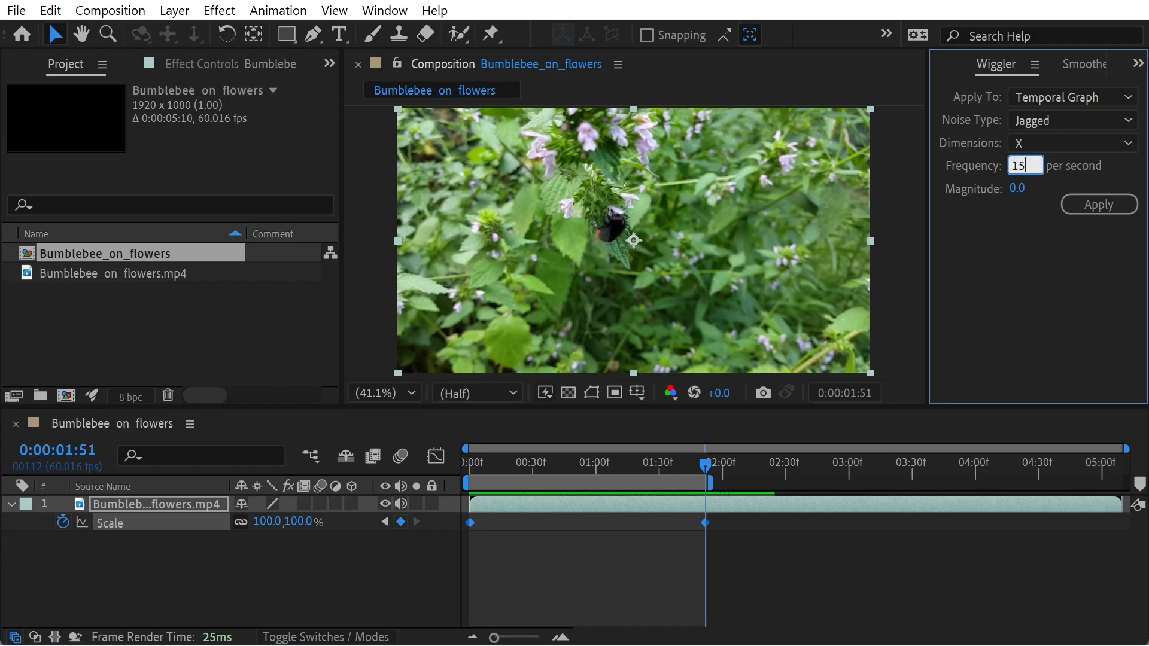
{"action": "left_click", "coordinate": [1014, 188]}
{"action": "left_click", "coordinate": [1099, 207]}
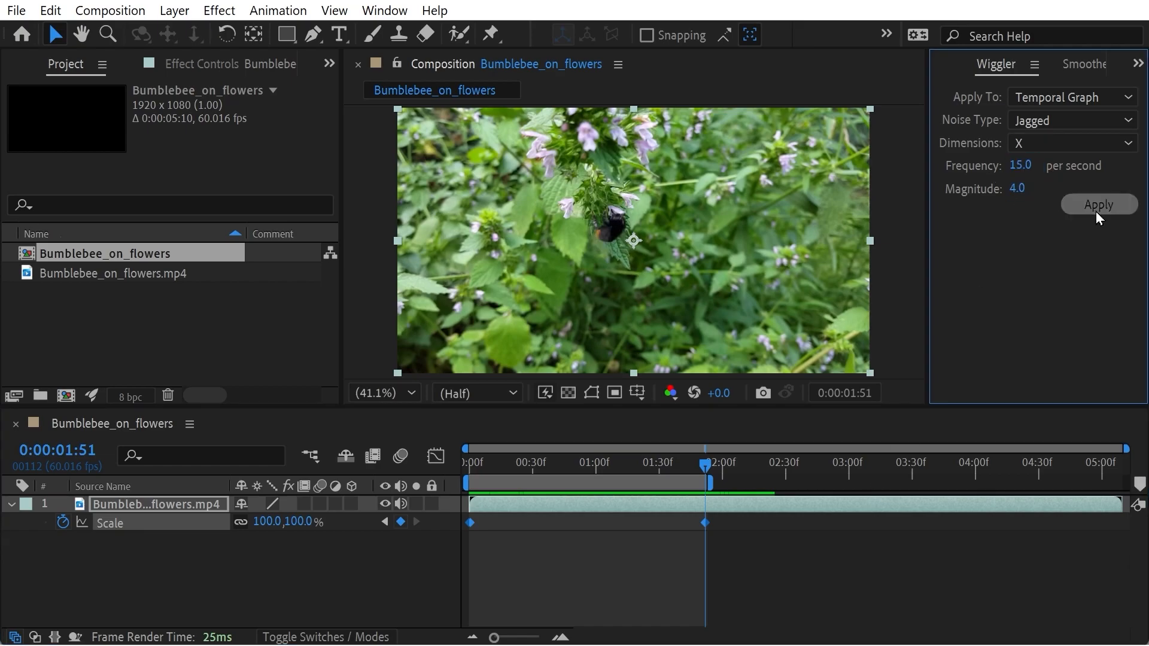
{"action": "left_click_drag", "start_coordinate": [686, 469], "coordinate": [470, 469]}
{"action": "key", "text": "space"}
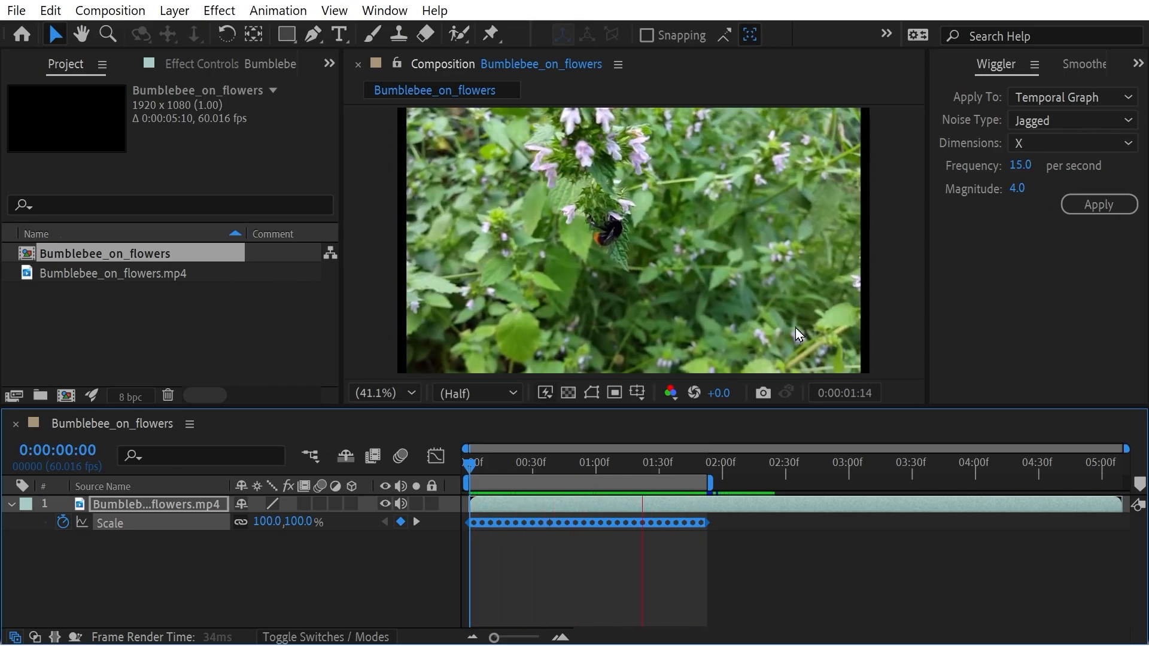
- Undo the X-dimension wiggle on the bumblebee layer's Scale keyframes
{"action": "left_click", "coordinate": [566, 464]}
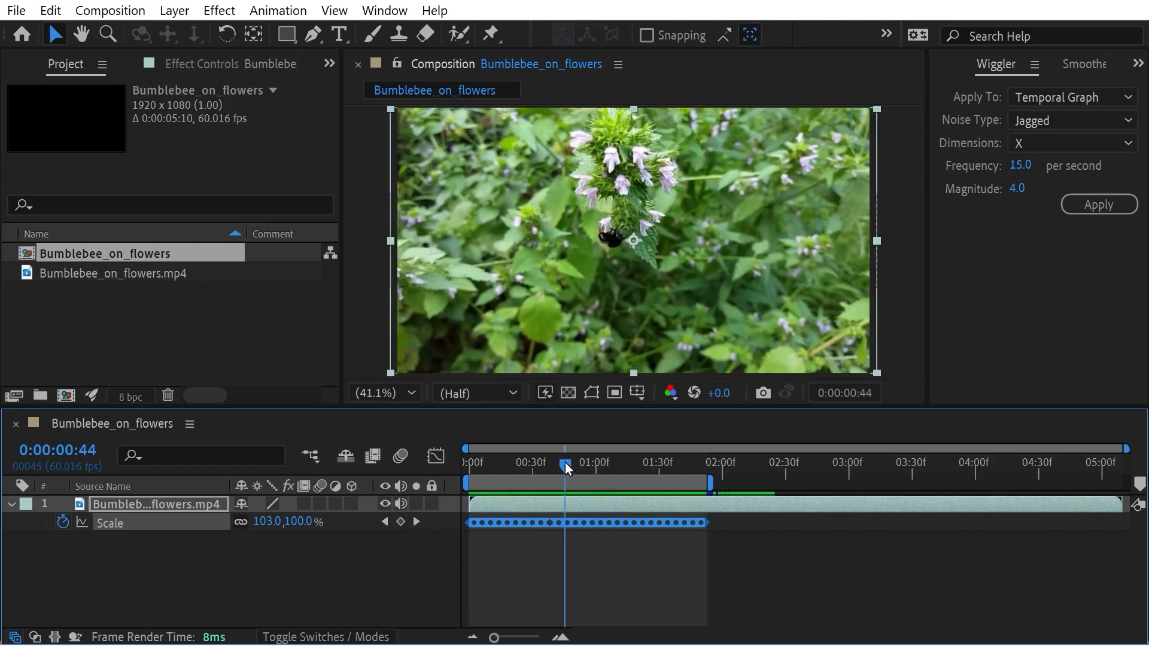
{"action": "key", "text": "ctrl+z"}
{"action": "key", "text": "k"}
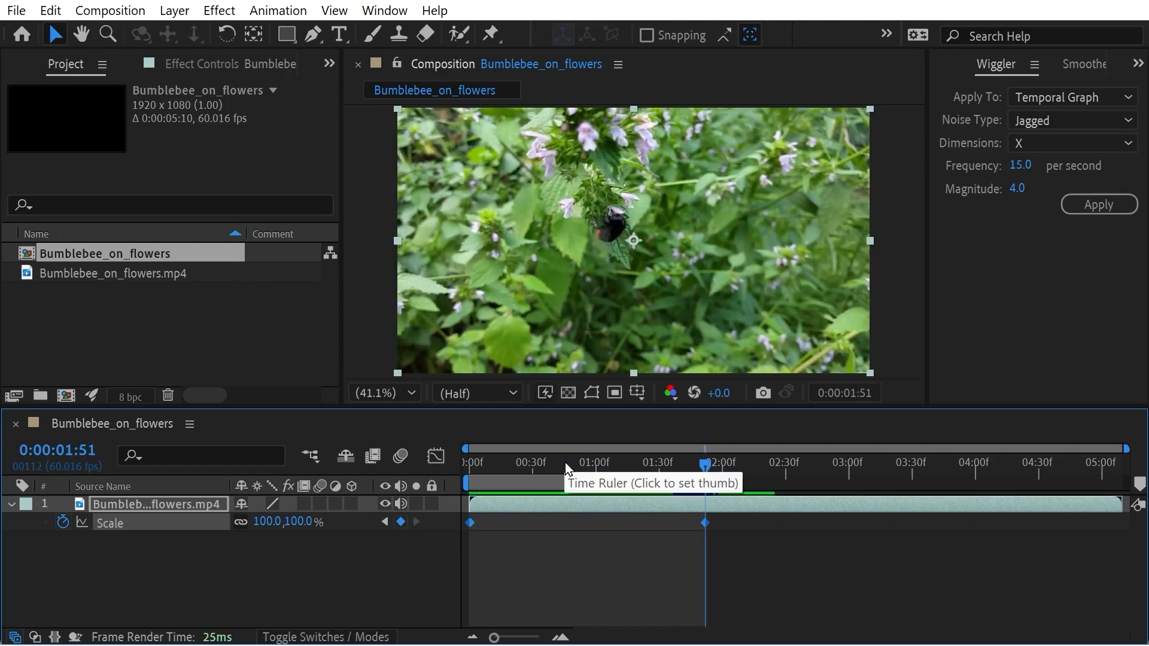
- Try the Wiggler on the Y dimension of the Scale keyframes, preview it from the start, and undo it
{"action": "left_click", "coordinate": [1040, 144]}
{"action": "left_click", "coordinate": [1040, 190]}
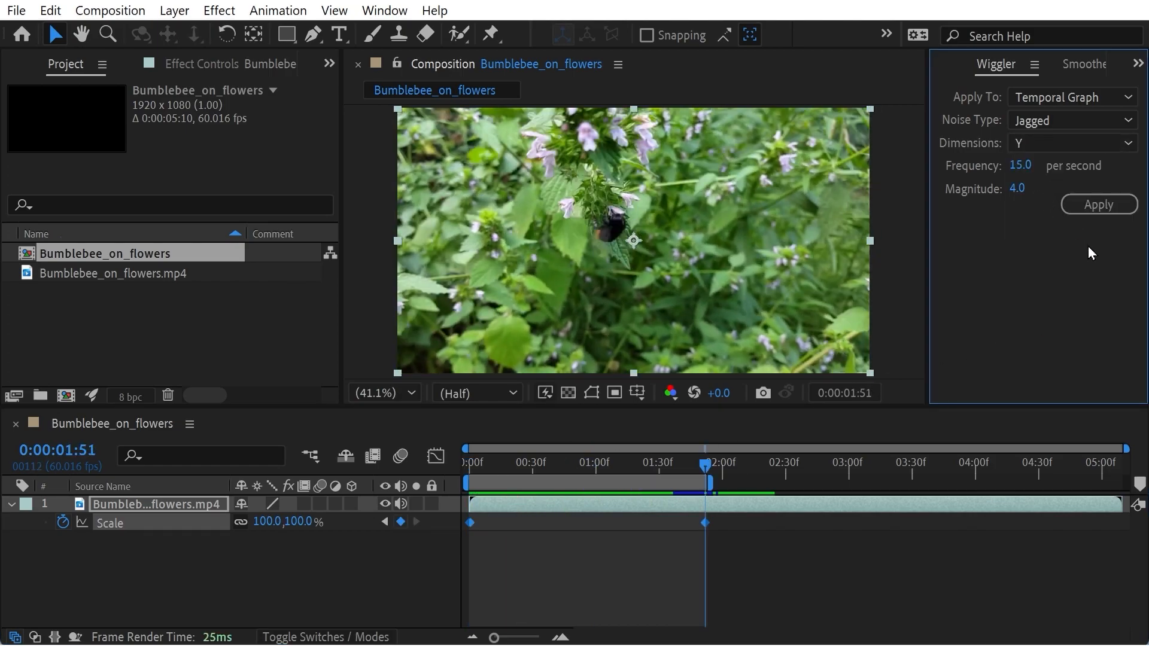
{"action": "left_click", "coordinate": [1098, 205]}
{"action": "left_click", "coordinate": [570, 465]}
{"action": "left_click", "coordinate": [471, 465]}
{"action": "key", "text": "space"}
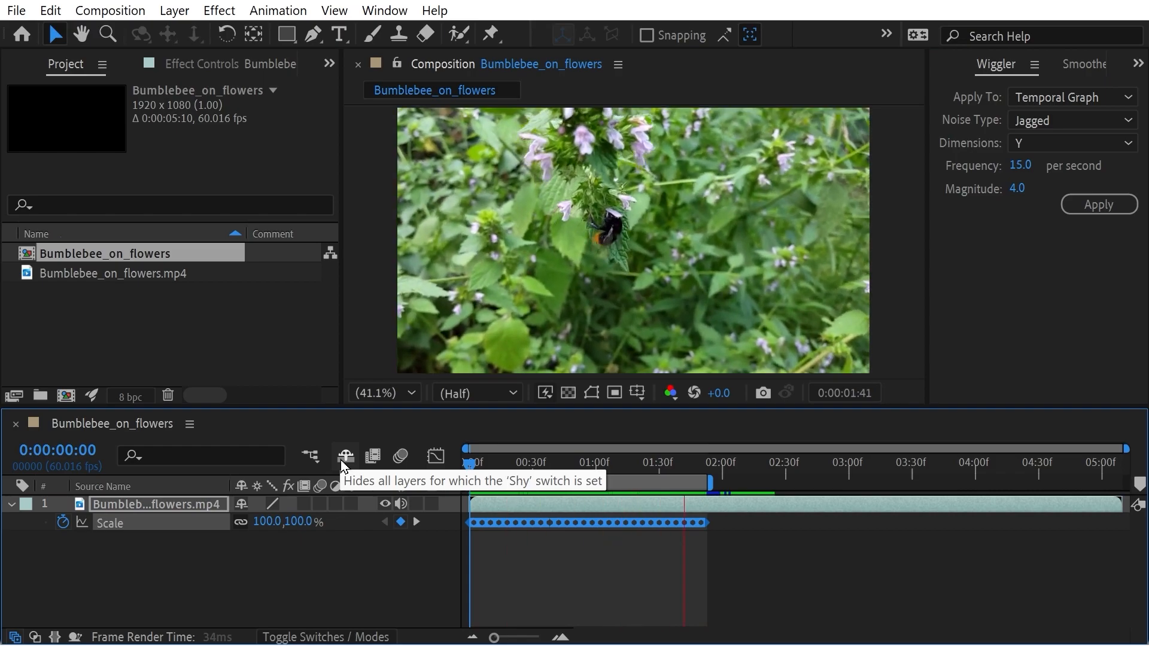
{"action": "key", "text": "space"}
{"action": "key", "text": "ctrl+z"}
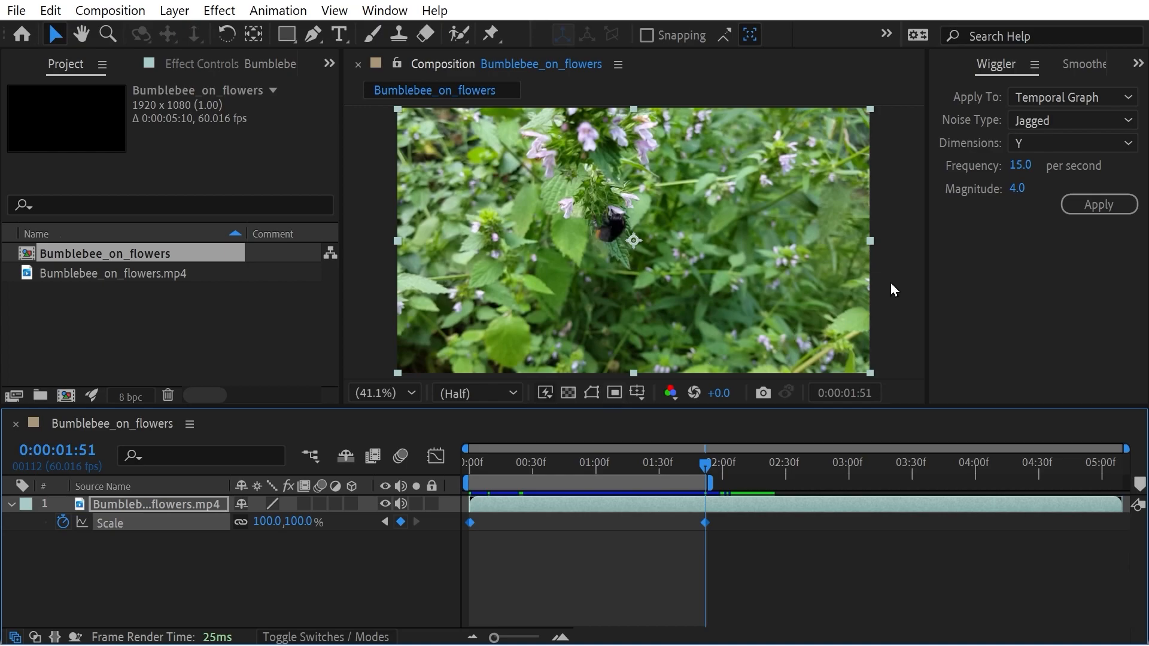
- Set the Wiggler's dimensions to All the same, keeping the noise type at Jagged
{"action": "left_click", "coordinate": [1054, 143]}
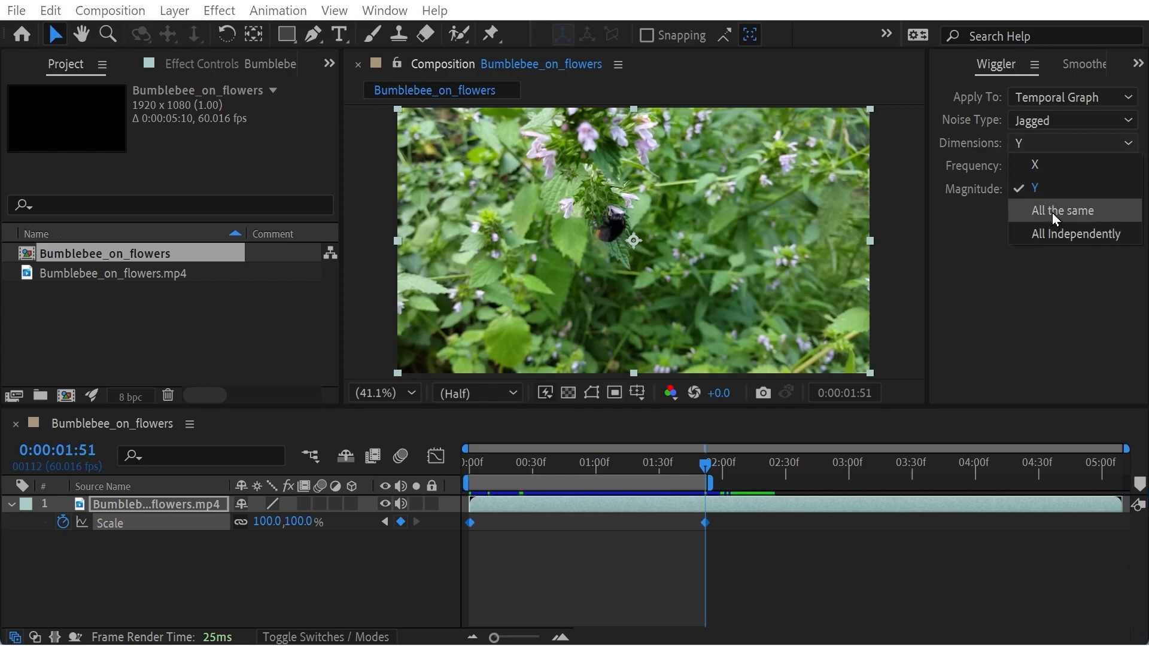
{"action": "left_click", "coordinate": [1066, 207]}
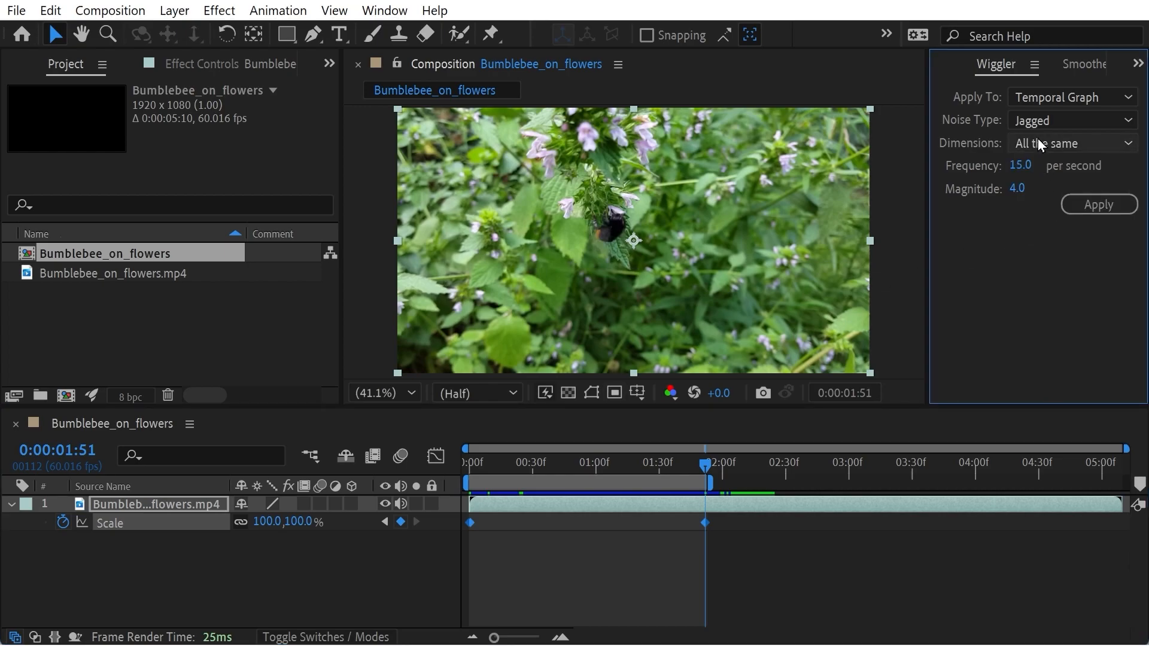
{"action": "left_click", "coordinate": [1042, 120]}
{"action": "left_click", "coordinate": [1042, 120]}
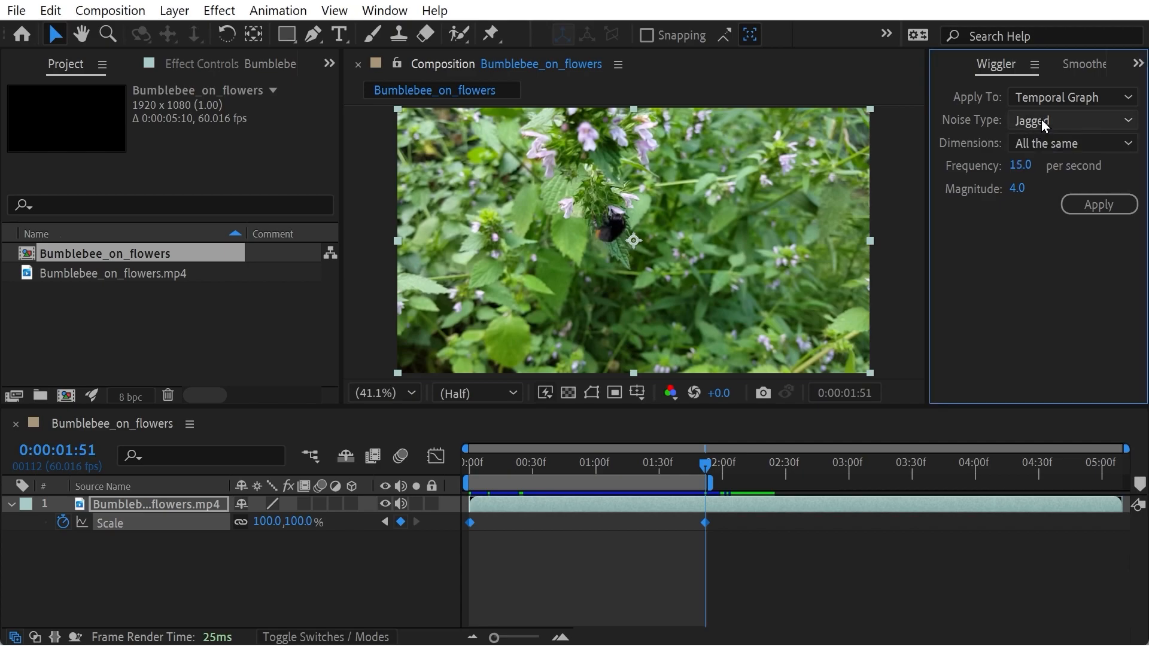
- Apply and preview the All the same wiggle on the Scale keyframes twice, undoing it each time
{"action": "left_click", "coordinate": [1080, 209]}
{"action": "left_click_drag", "start_coordinate": [708, 462], "coordinate": [328, 454]}
{"action": "key", "text": "space"}
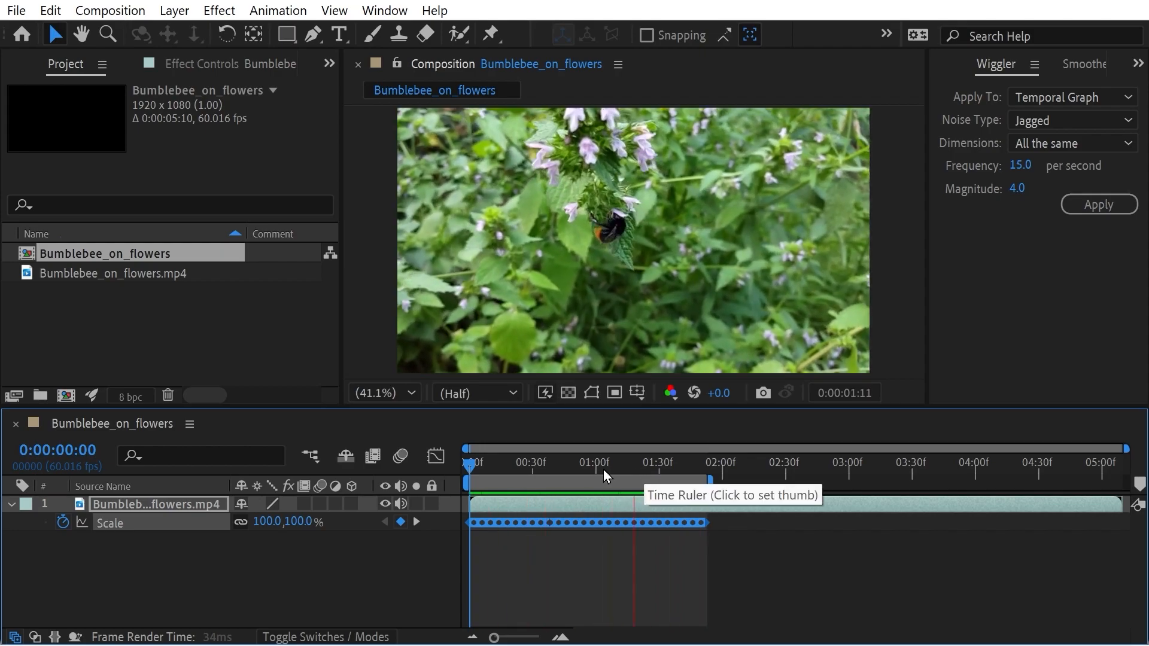
{"action": "key", "text": "ctrl+z"}
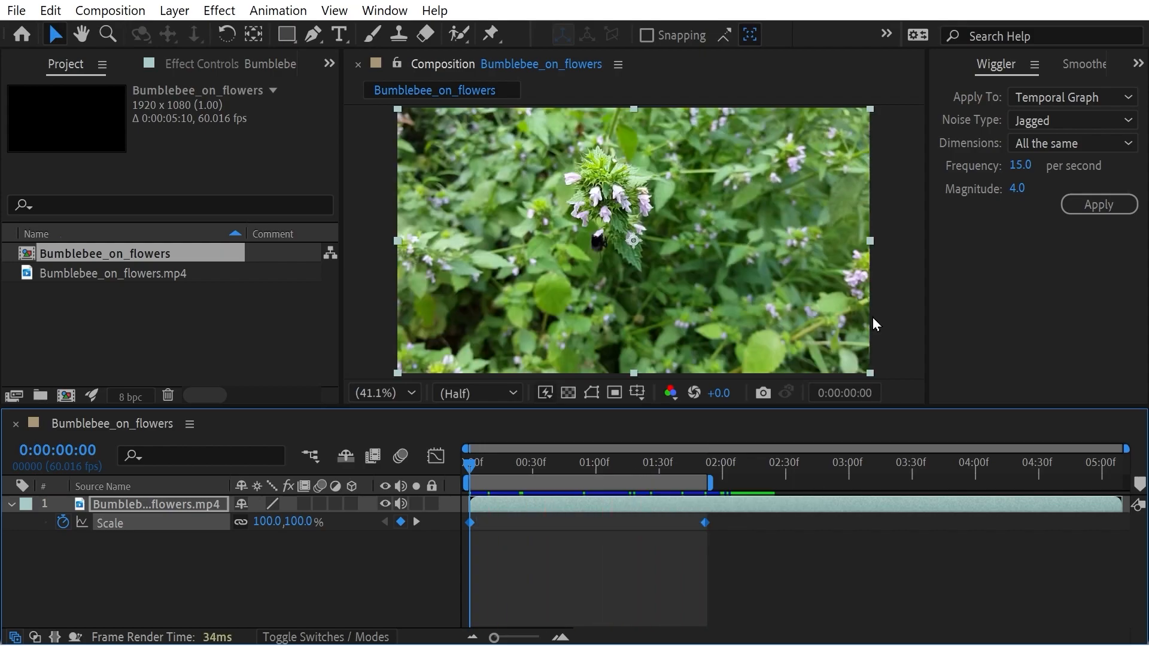
{"action": "left_click", "coordinate": [1099, 204]}
{"action": "key", "text": "space"}
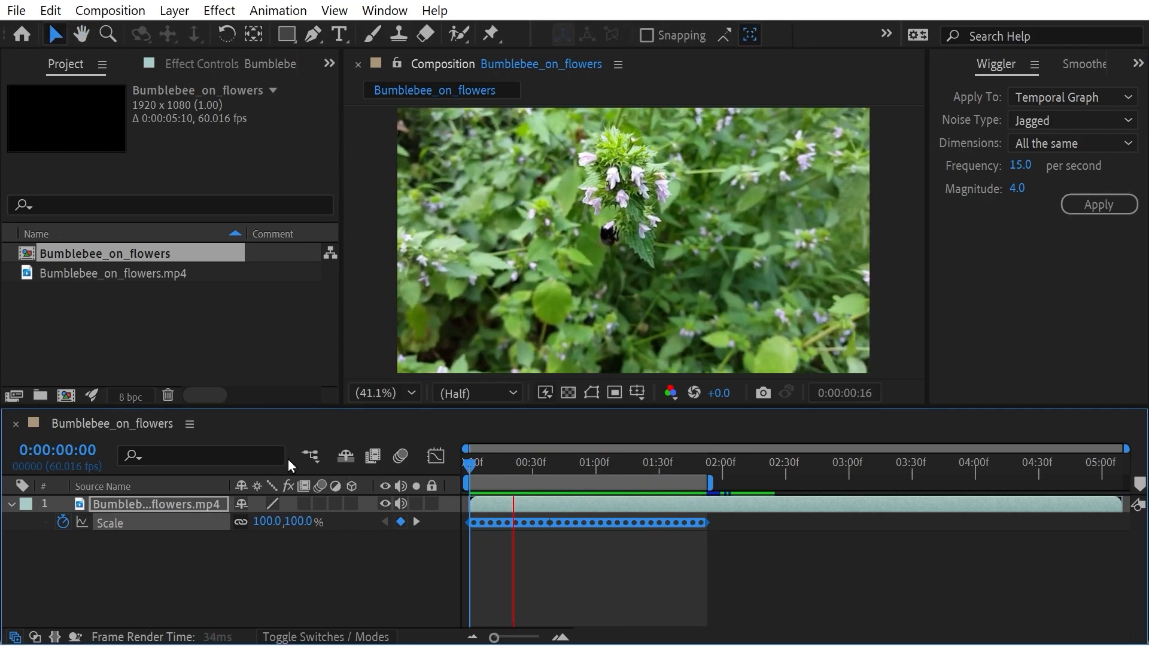
{"action": "key", "text": "ctrl+z"}
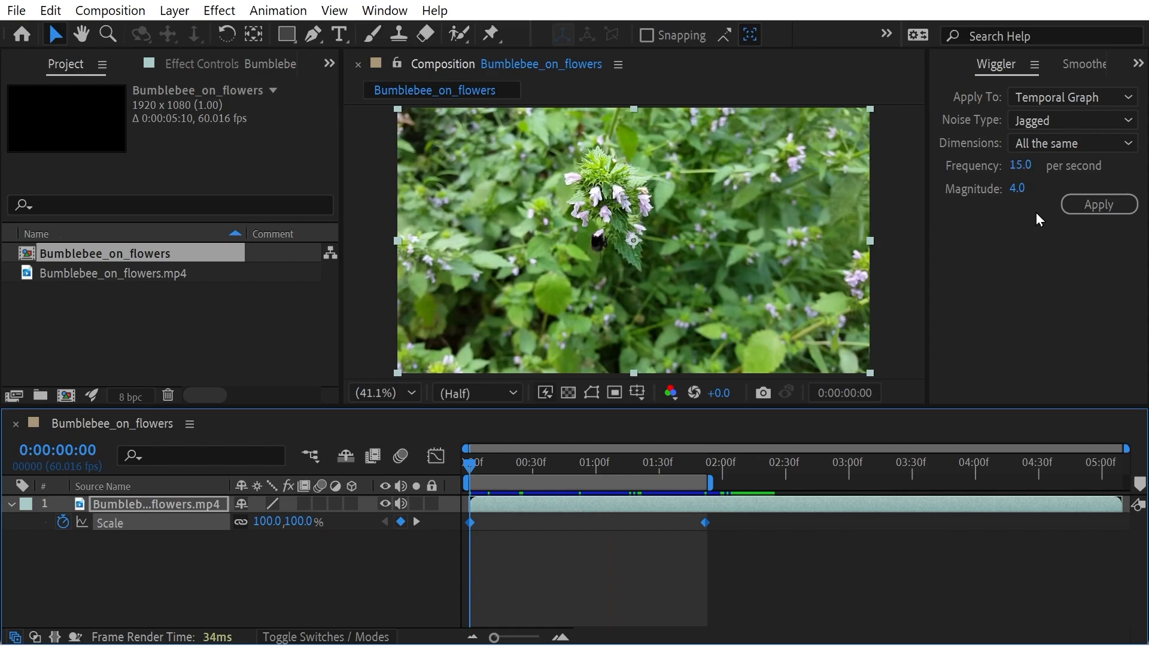
- Apply the Wiggler to the Scale keyframes with frequency 100 per second and preview from the start
{"action": "left_click", "coordinate": [1021, 165]}
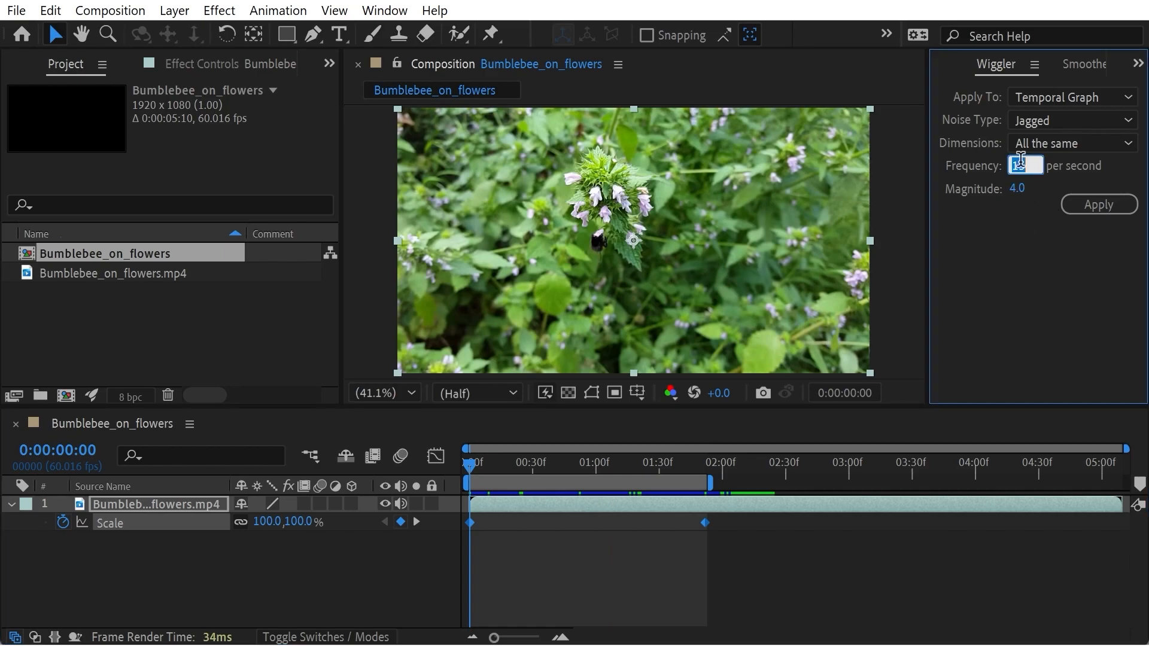
{"action": "type", "text": "100"}
{"action": "key", "text": "Return"}
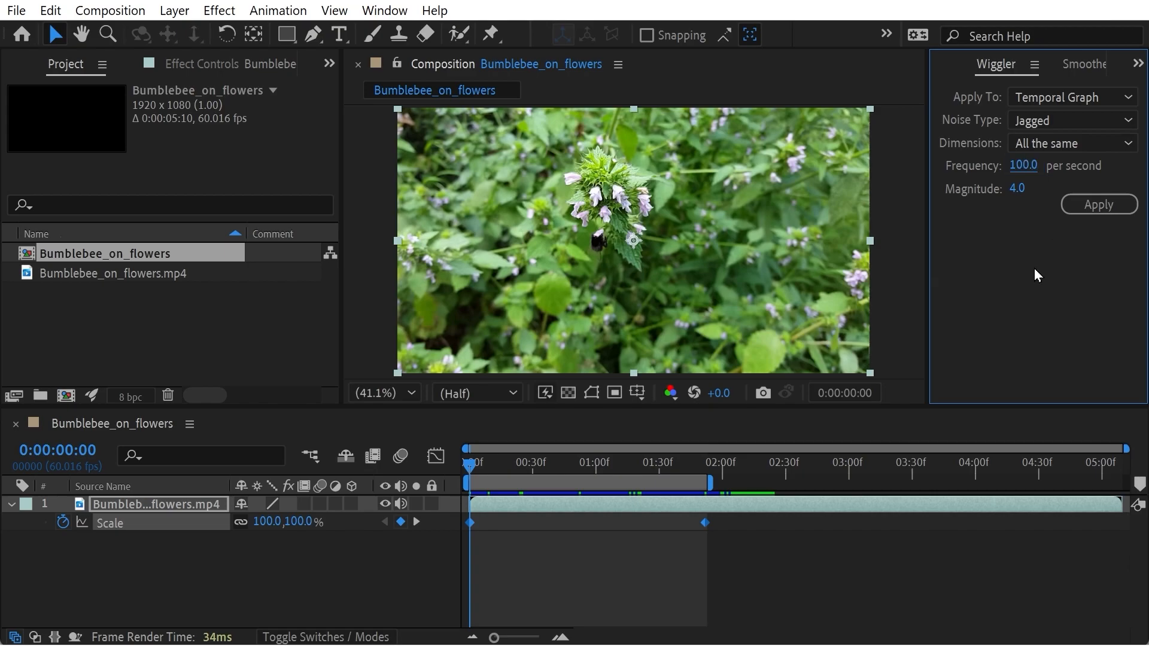
{"action": "left_click", "coordinate": [1102, 204]}
{"action": "left_click_drag", "start_coordinate": [548, 465], "coordinate": [435, 464]}
{"action": "key", "text": "space"}
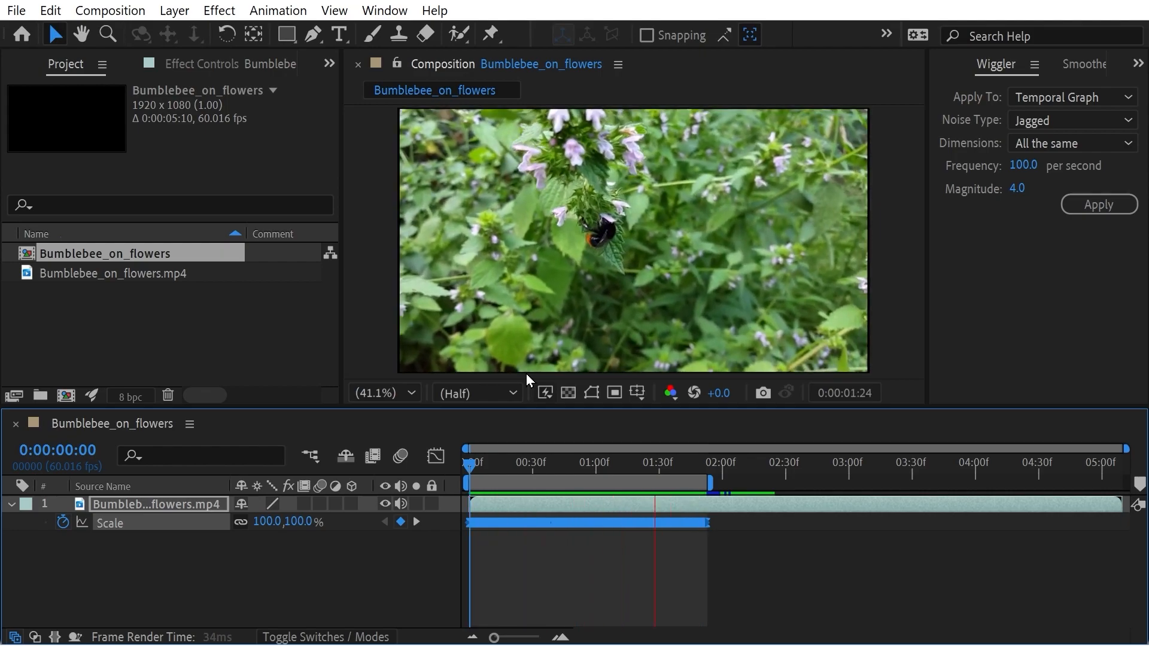
{"action": "key", "text": "space"}
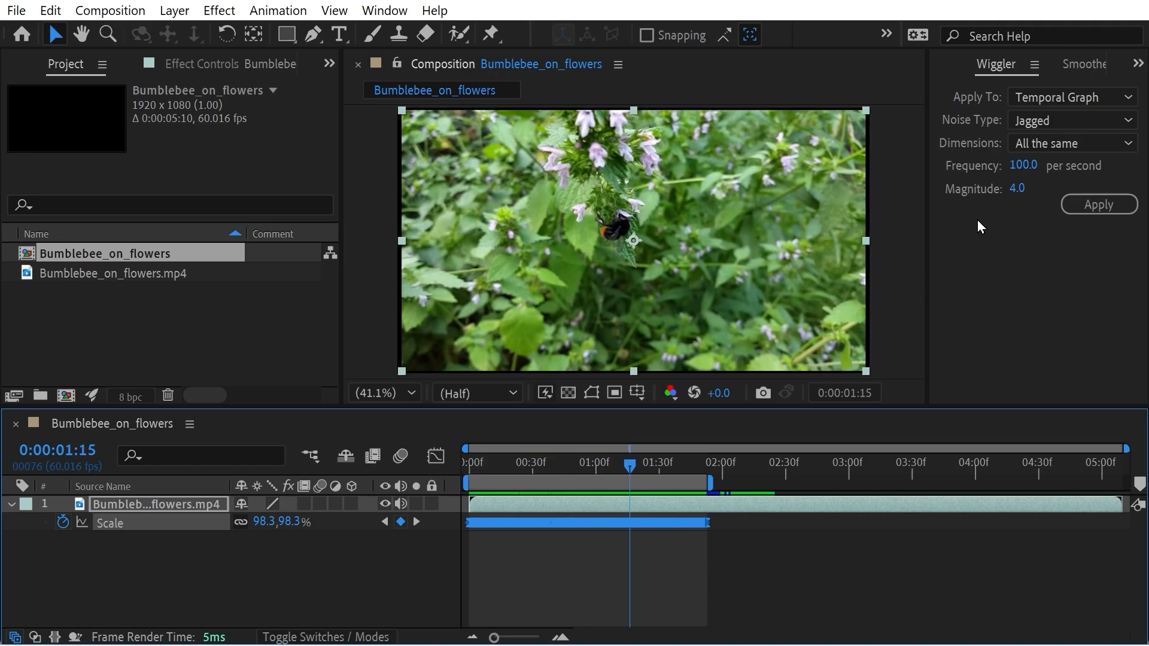
- Set the Wiggler to frequency 15 per second and magnitude 100, and undo the applied Scale wiggle
{"action": "left_click", "coordinate": [1024, 166]}
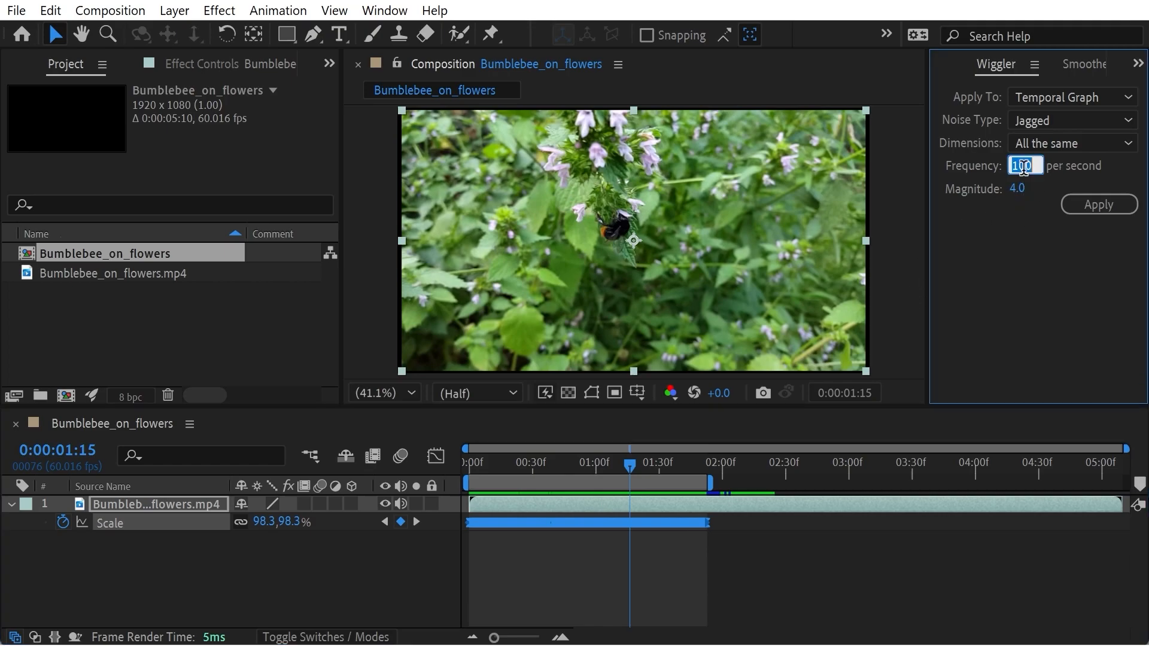
{"action": "type", "text": "15."}
{"action": "left_click", "coordinate": [1019, 190]}
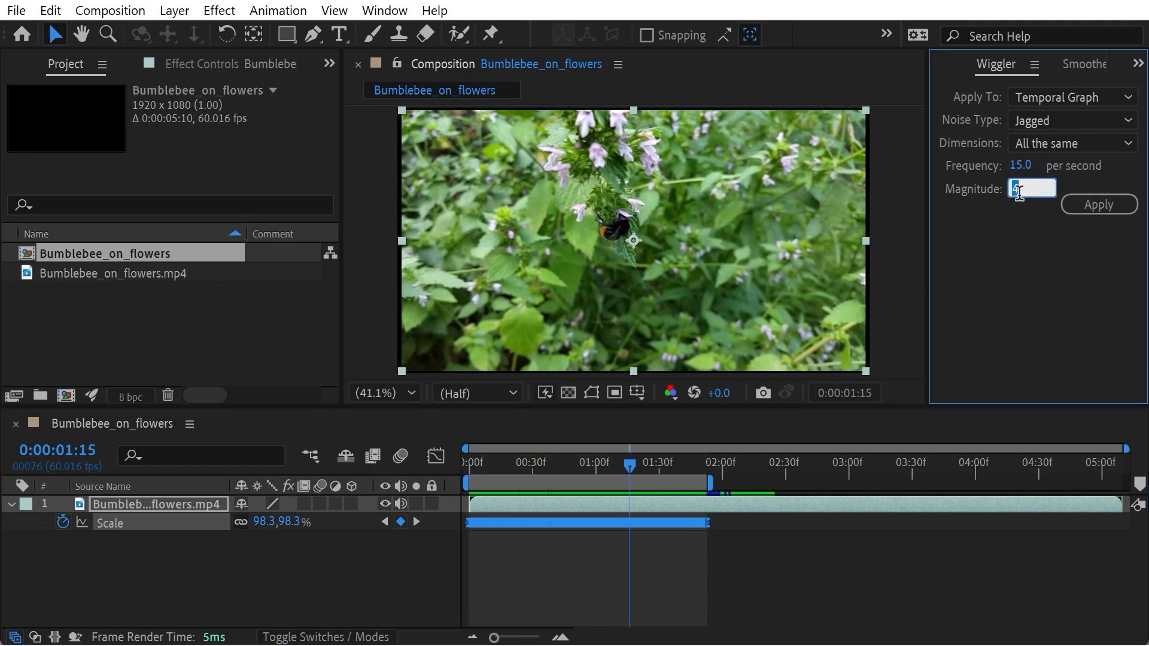
{"action": "key", "text": "ctrl+z"}
{"action": "key", "text": "ctrl+z"}
{"action": "key", "text": "ctrl+z"}
{"action": "key", "text": "ctrl+z"}
{"action": "key", "text": "ctrl+z"}
{"action": "key", "text": "ctrl+z"}
{"action": "left_click", "coordinate": [988, 292]}
{"action": "key", "text": "ctrl+z"}
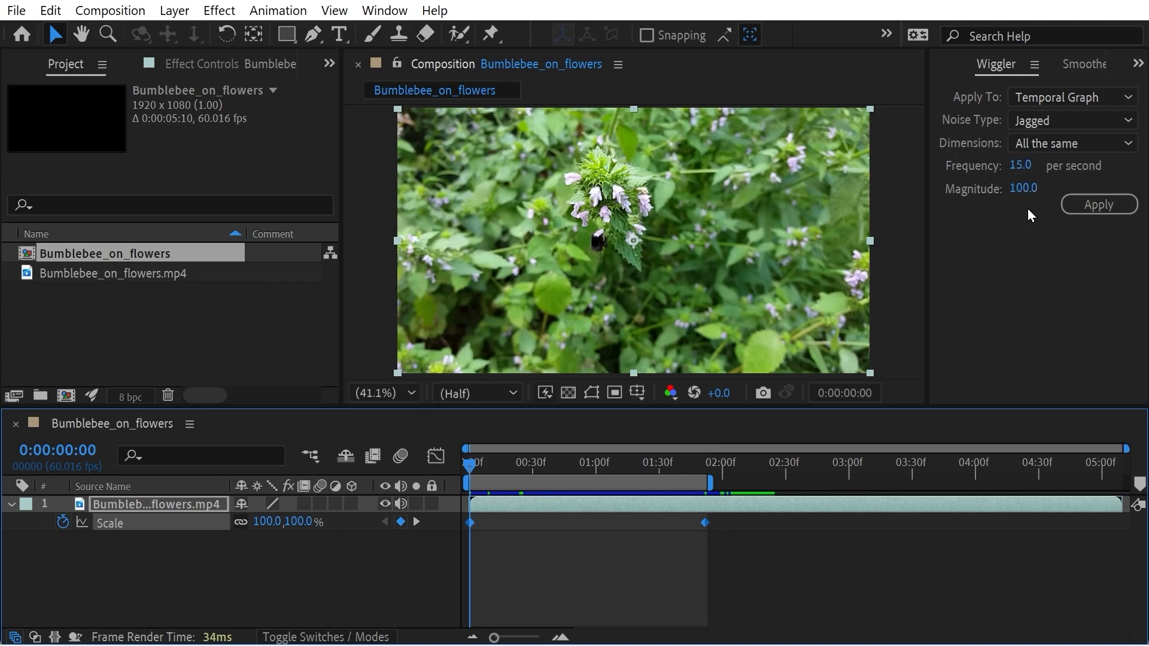
- Apply the magnitude 100 wiggle to the Scale keyframes, preview it repeatedly, and scrub to 0:00:00:23
{"action": "left_click", "coordinate": [1092, 207]}
{"action": "key", "text": "space"}
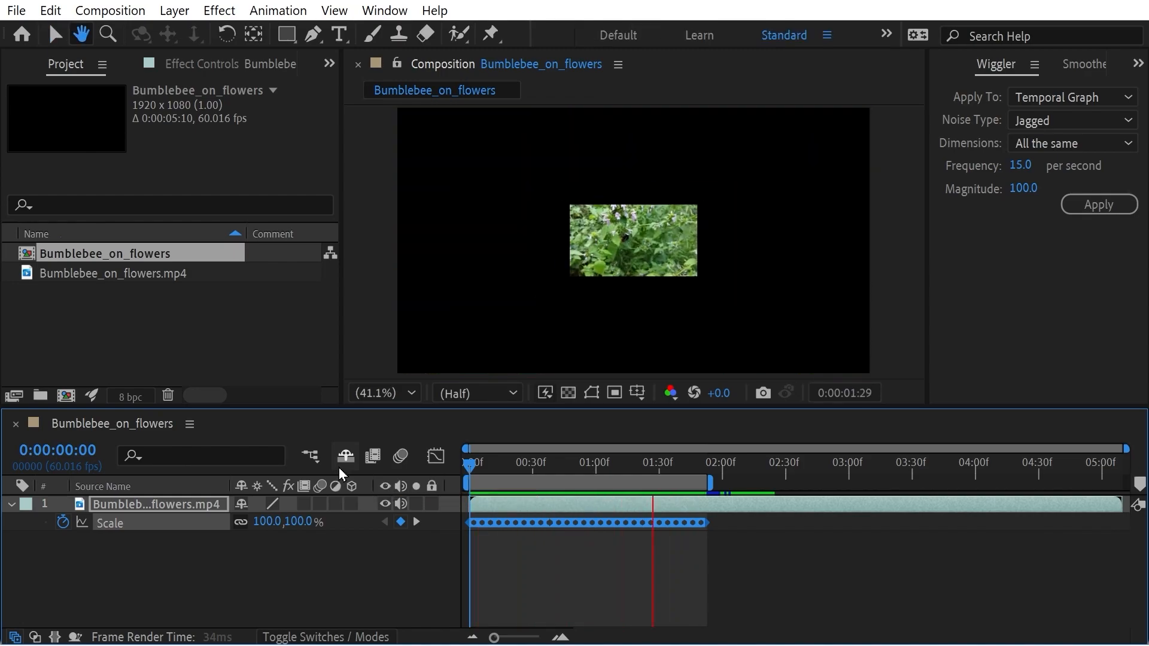
{"action": "key", "text": "space"}
{"action": "left_click_drag", "start_coordinate": [661, 466], "coordinate": [395, 465]}
{"action": "key", "text": "space"}
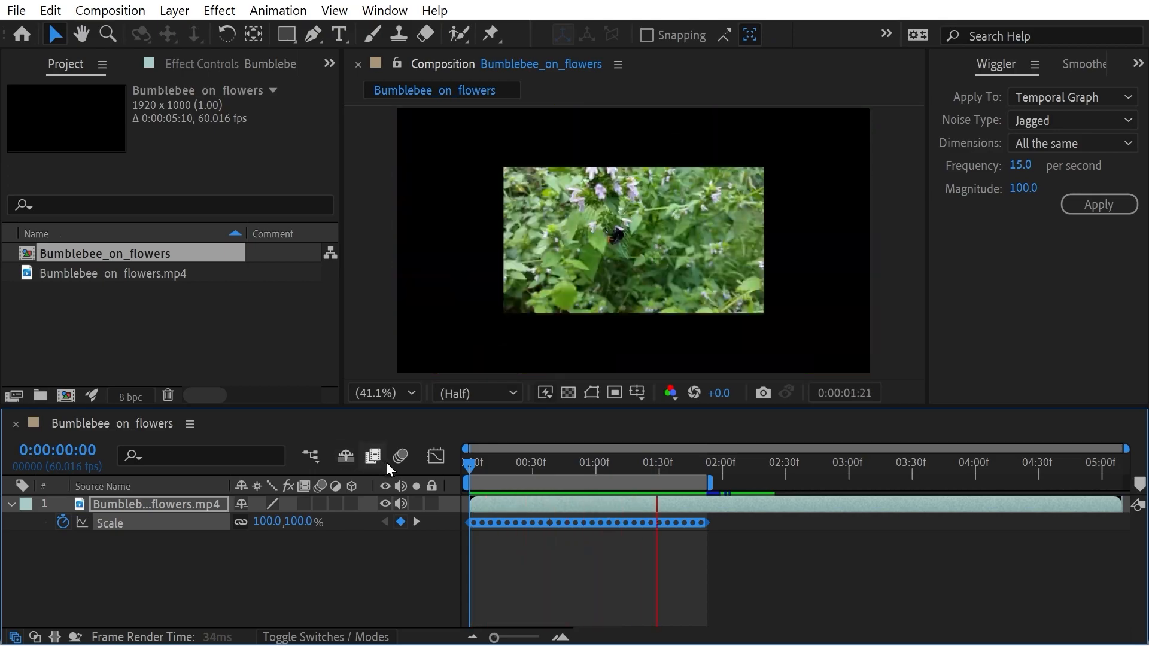
{"action": "left_click_drag", "start_coordinate": [586, 466], "coordinate": [533, 459]}
- Replace the Scale wiggle with one at frequency 2 per second and preview it
{"action": "left_click", "coordinate": [1025, 166]}
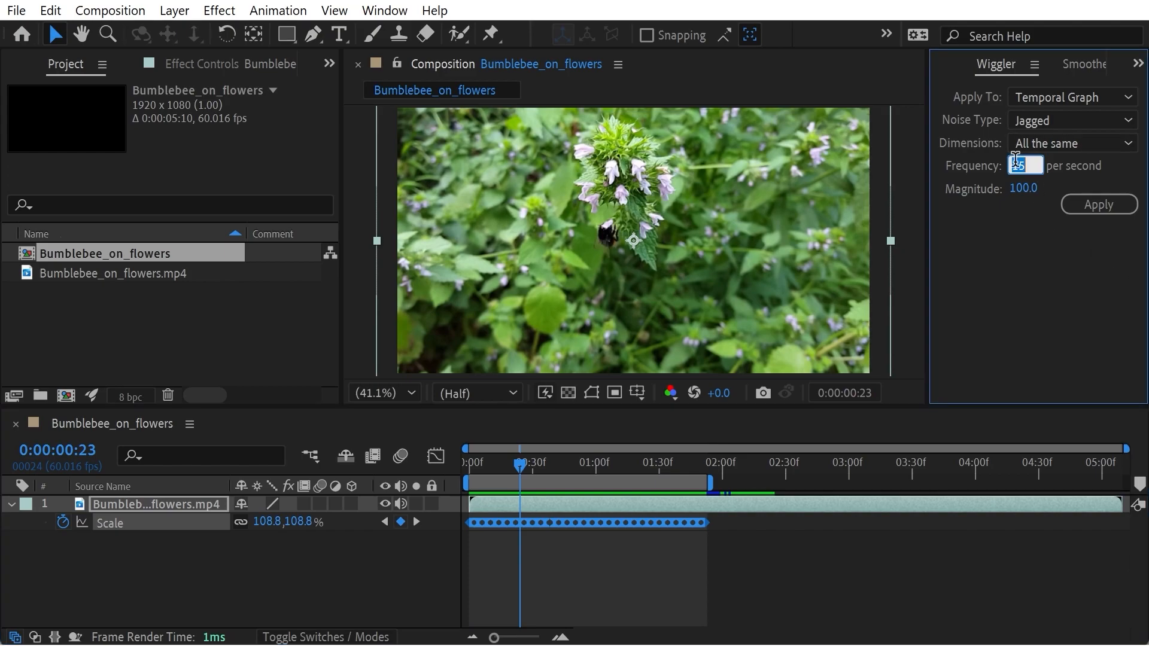
{"action": "type", "text": "2"}
{"action": "key", "text": "Return"}
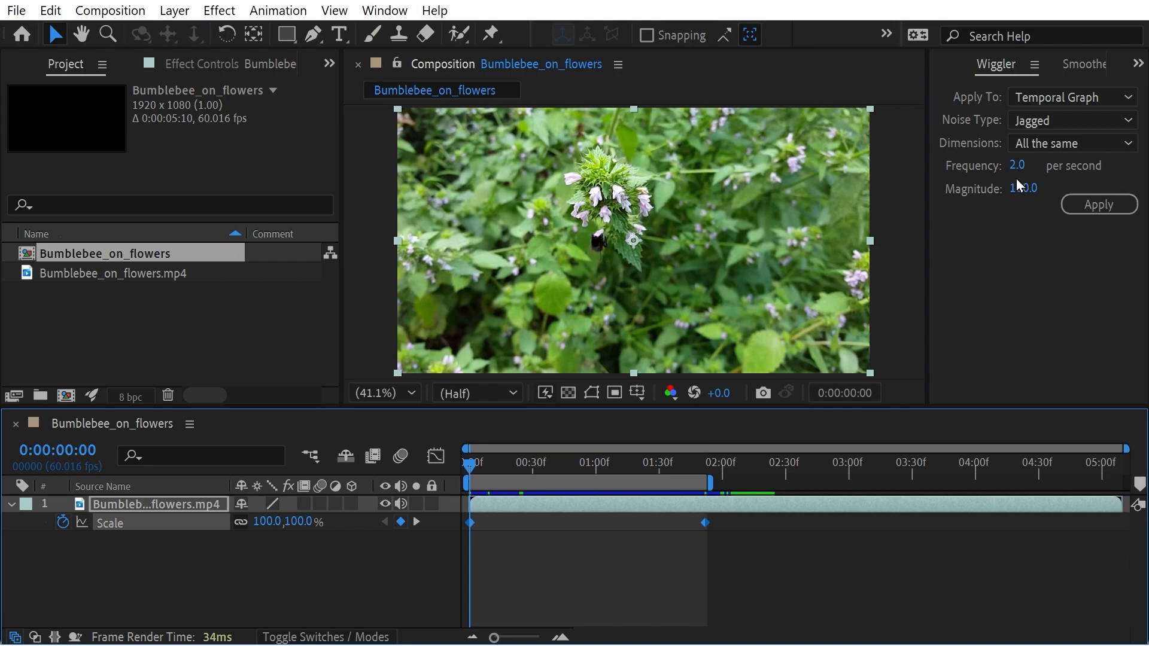
{"action": "left_click", "coordinate": [1111, 209]}
{"action": "key", "text": "space"}
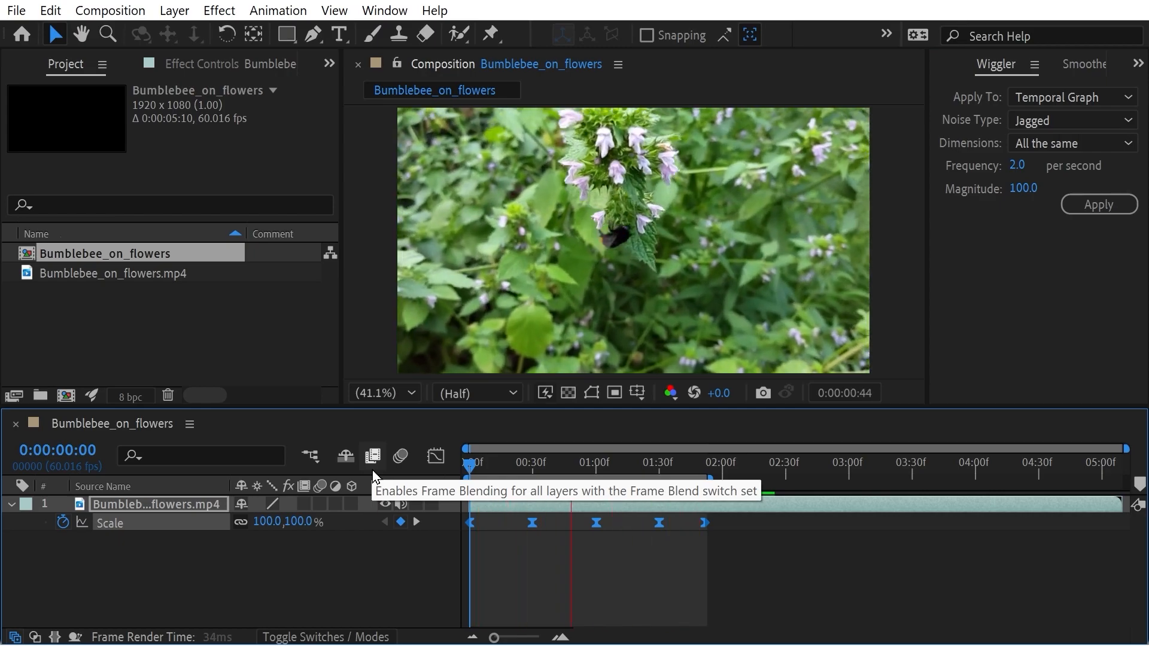
{"action": "key", "text": "space"}
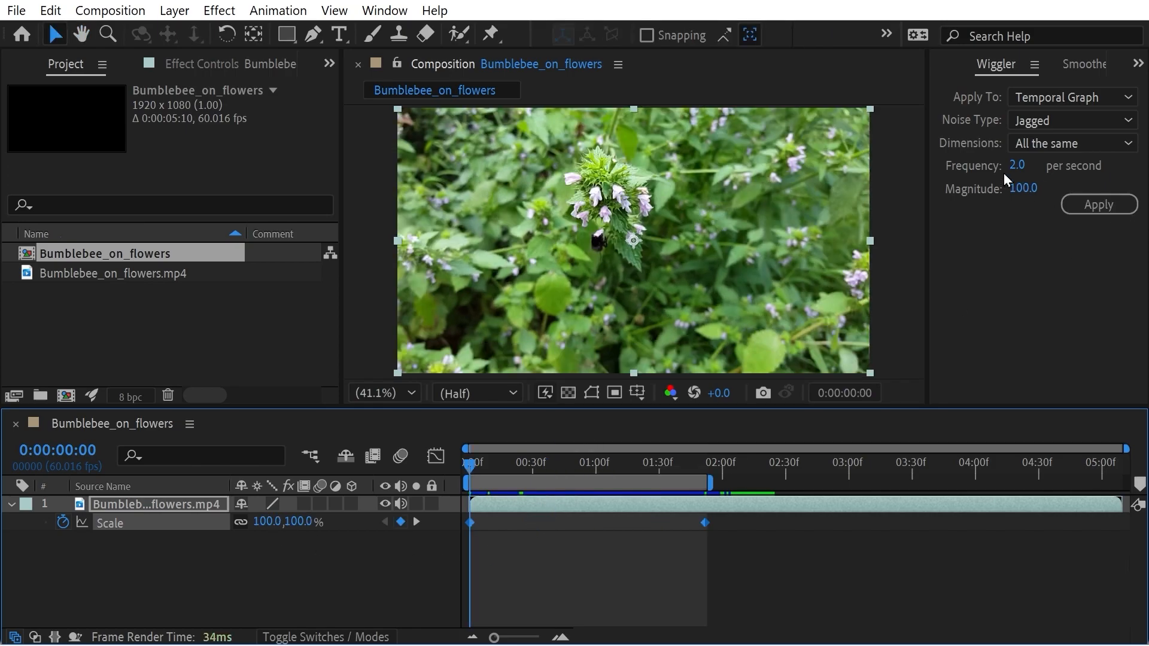
- Apply the Wiggler with frequency 5 per second and magnitude 200, preview it, and scrub to 0:00:00:36
{"action": "left_click", "coordinate": [1016, 163]}
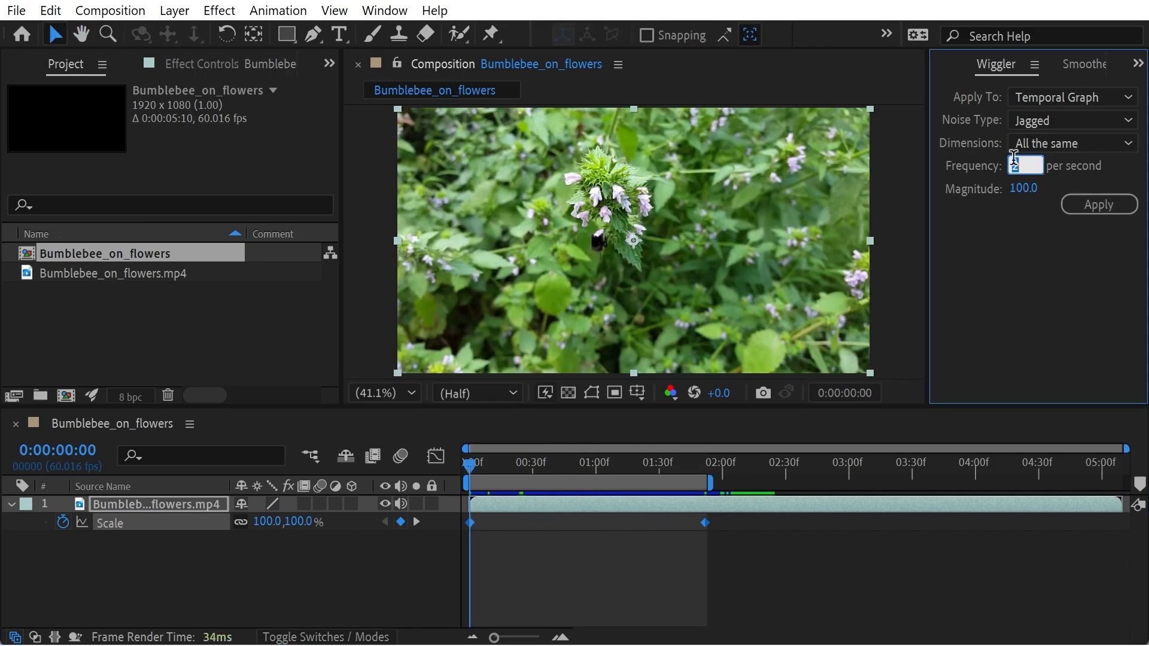
{"action": "left_click", "coordinate": [1024, 189]}
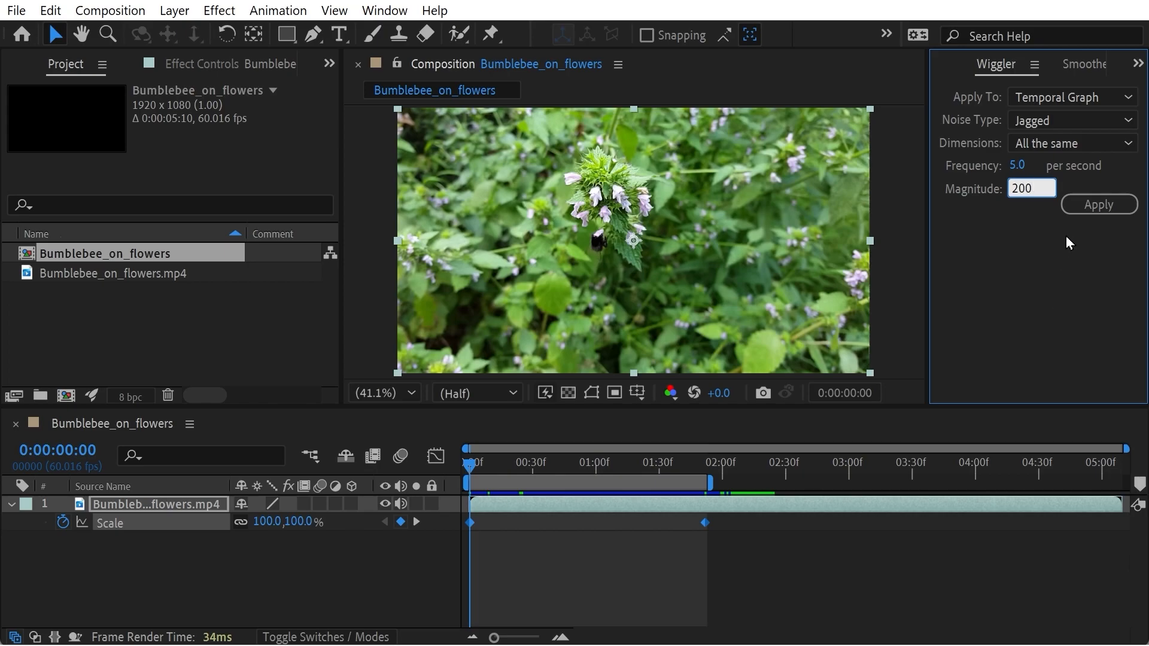
{"action": "type", "text": "200"}
{"action": "left_click", "coordinate": [1088, 204]}
{"action": "left_click_drag", "start_coordinate": [613, 460], "coordinate": [346, 447]}
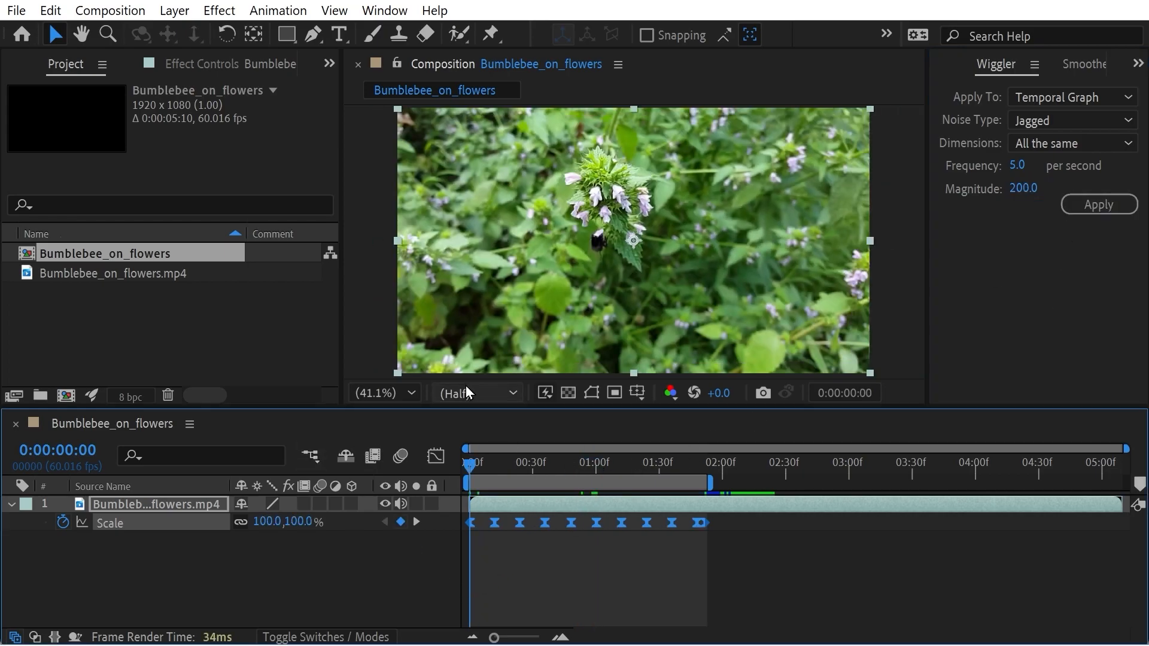
{"action": "key", "text": "space"}
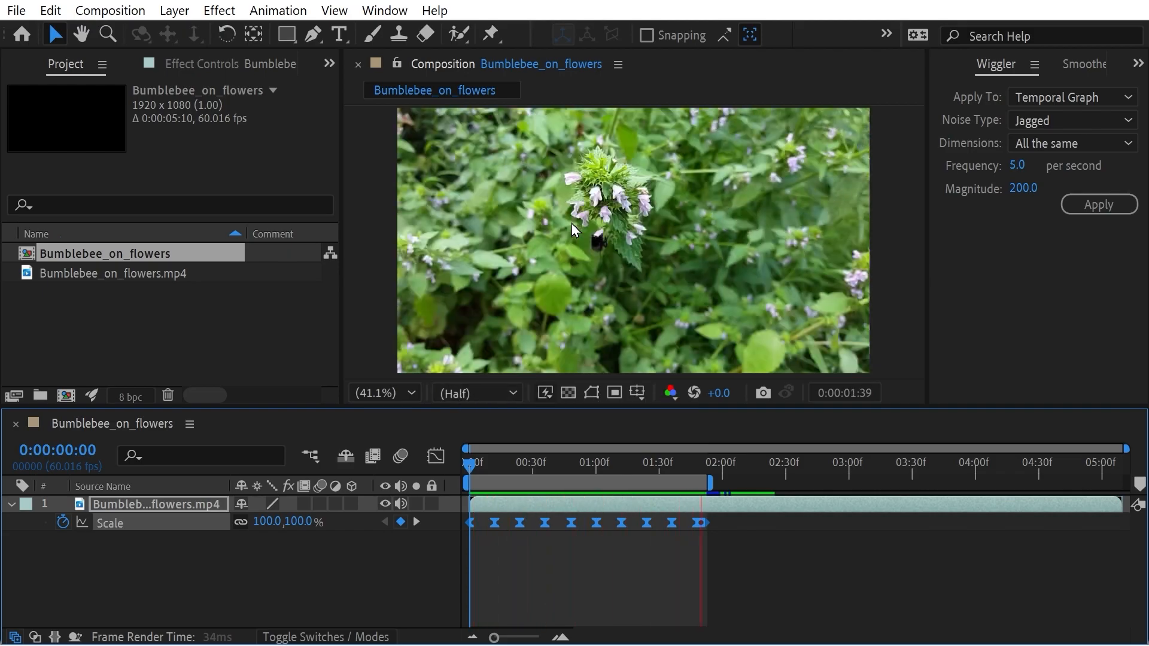
{"action": "left_click_drag", "start_coordinate": [580, 473], "coordinate": [548, 471]}
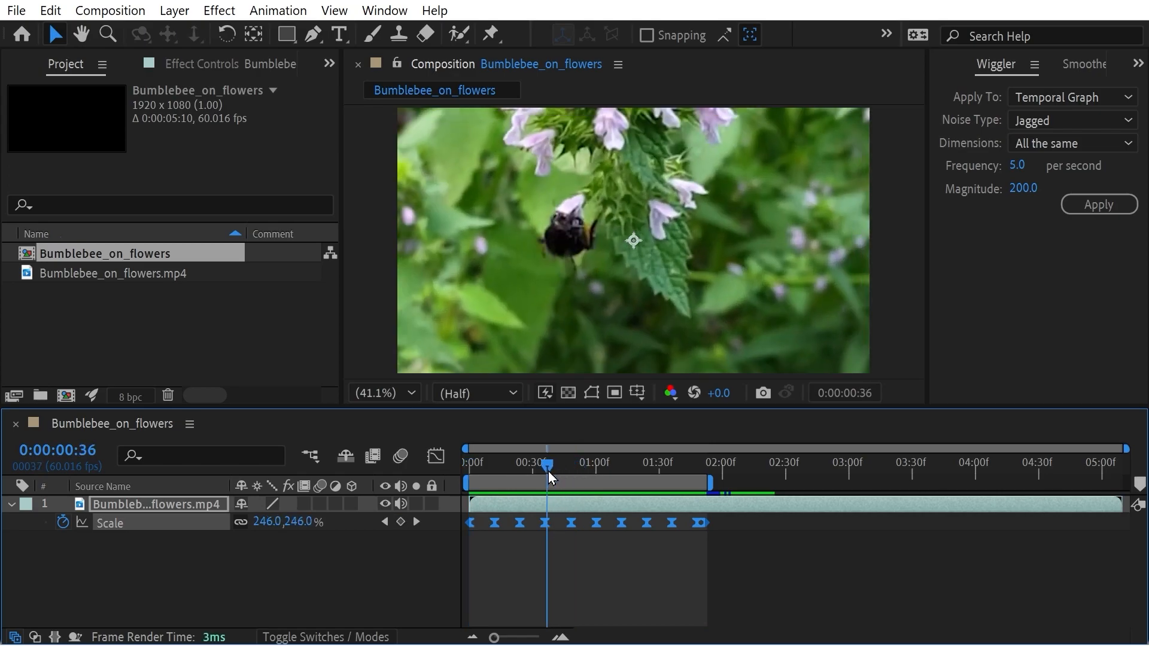
- Replace the Scale wiggle with one at frequency 1 per second and magnitude 300, and preview it from the start
{"action": "left_click", "coordinate": [1018, 169]}
{"action": "type", "text": "2"}
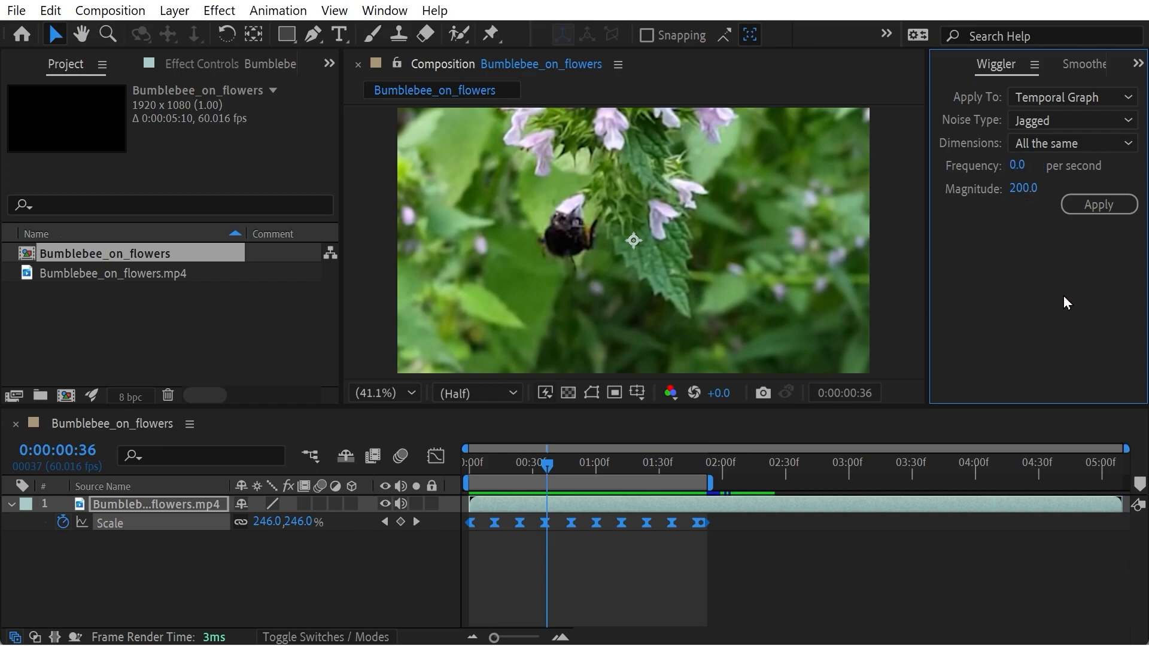
{"action": "key", "text": "ctrl+z"}
{"action": "left_click", "coordinate": [1020, 169]}
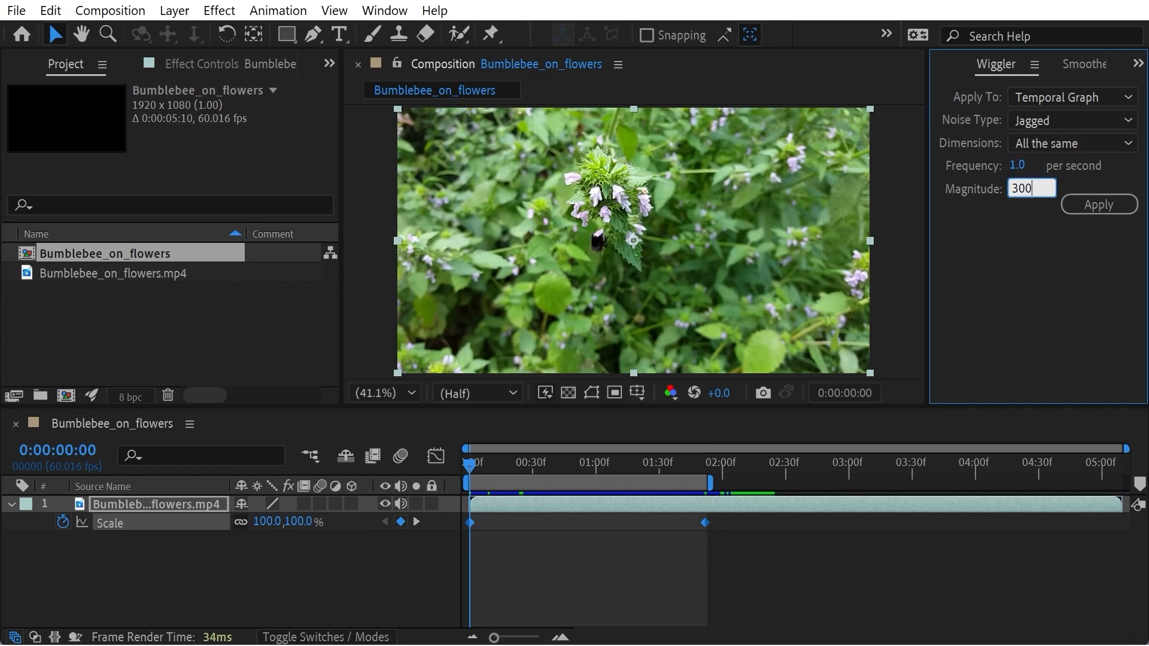
{"action": "left_click", "coordinate": [1090, 206]}
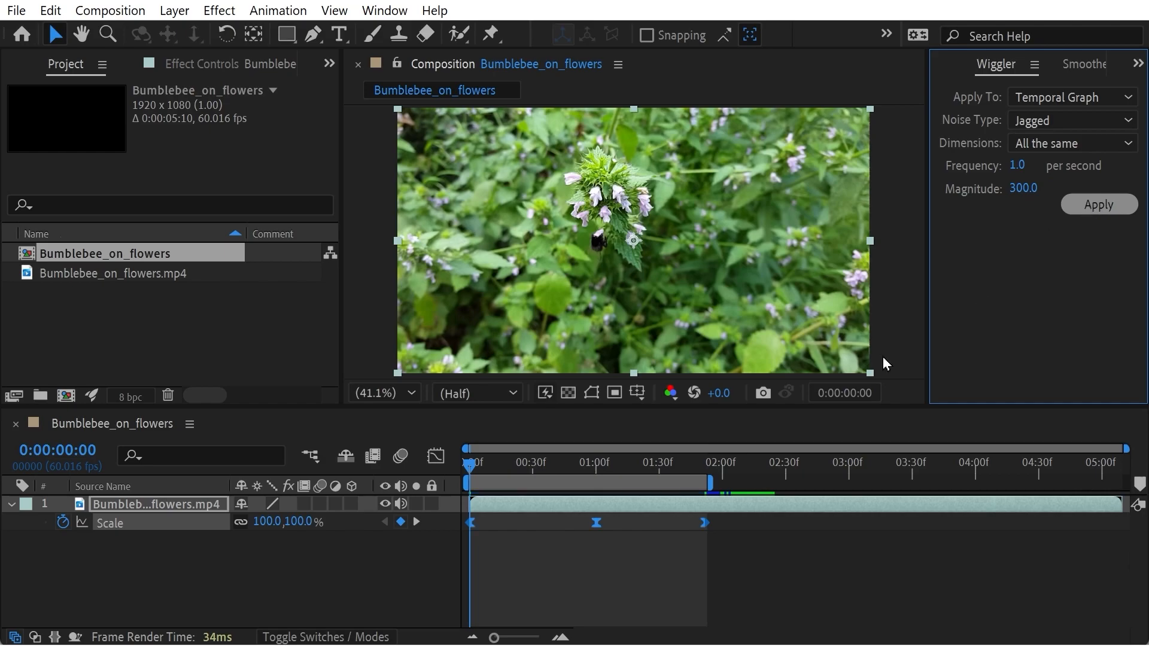
{"action": "left_click", "coordinate": [583, 466]}
{"action": "key", "text": "Home"}
{"action": "key", "text": "space"}
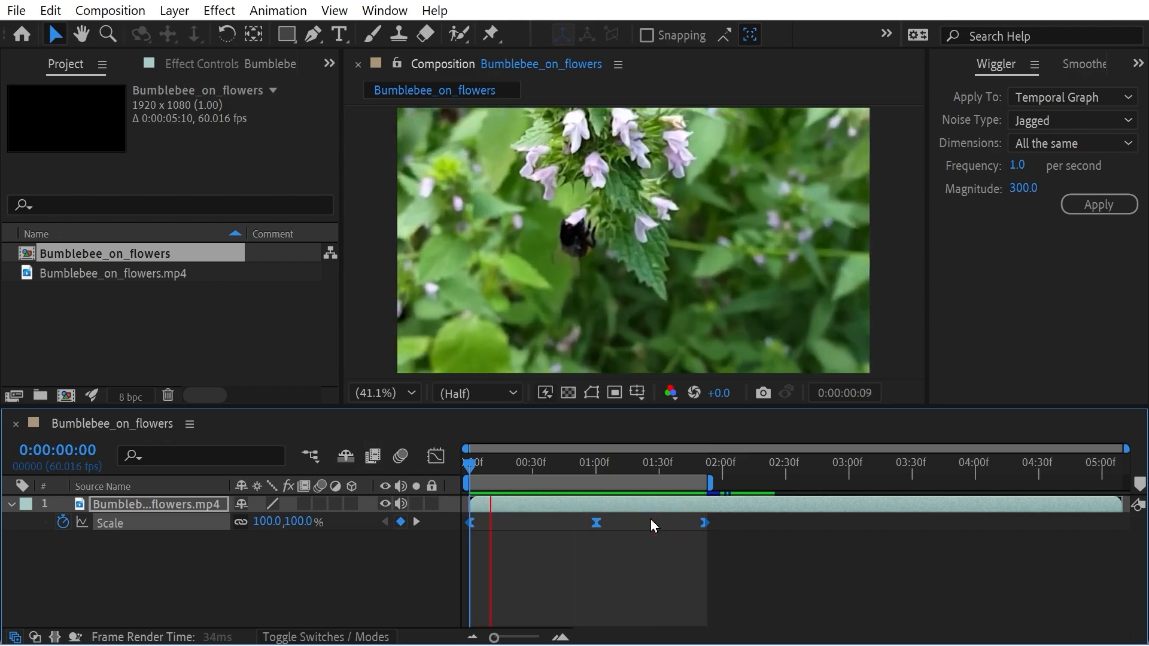
{"action": "left_click_drag", "start_coordinate": [546, 449], "coordinate": [450, 453]}
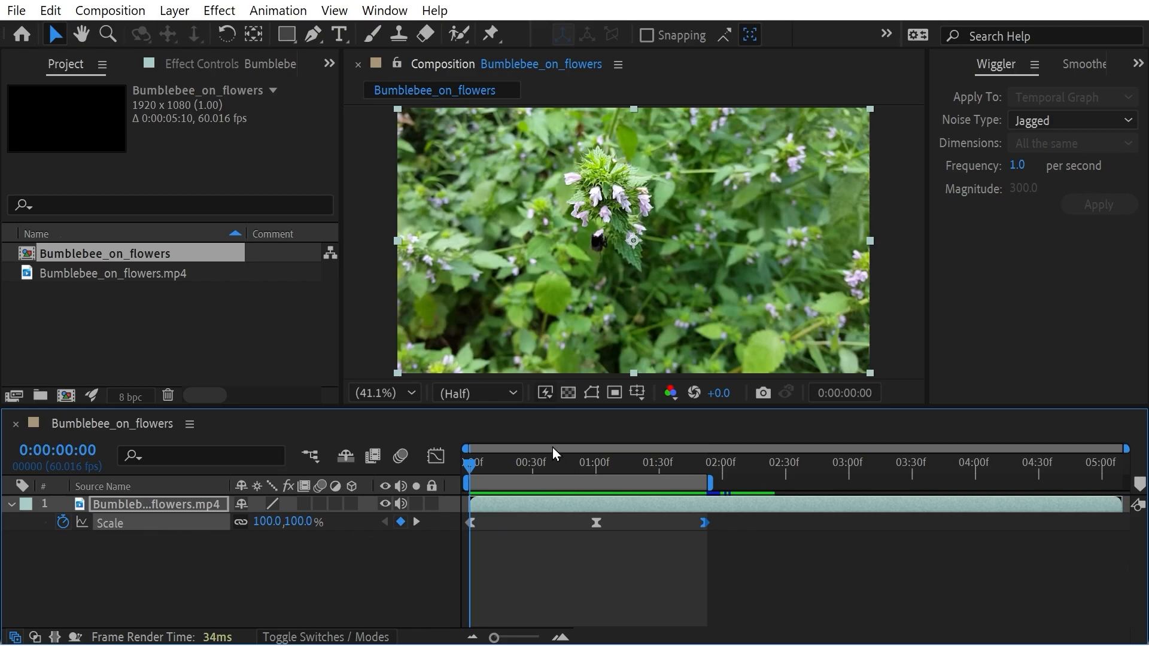
- Reveal the Bumblebee clip layer's Rotation and Opacity properties together with Scale
{"action": "key", "text": "r"}
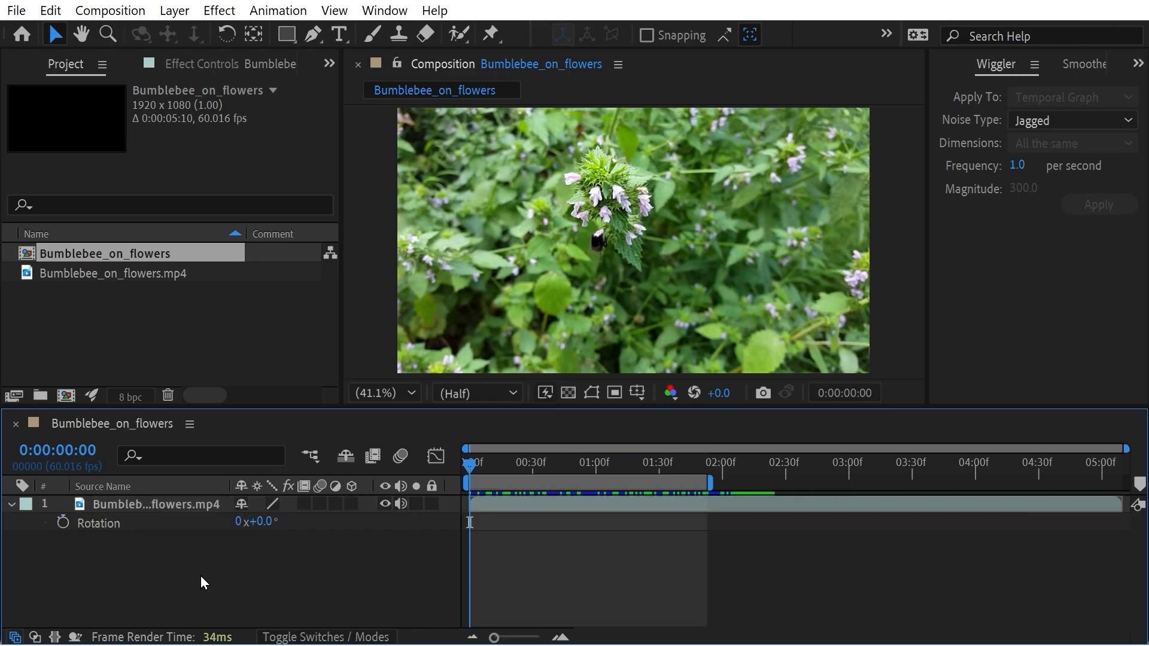
{"action": "key", "text": "shift+t"}
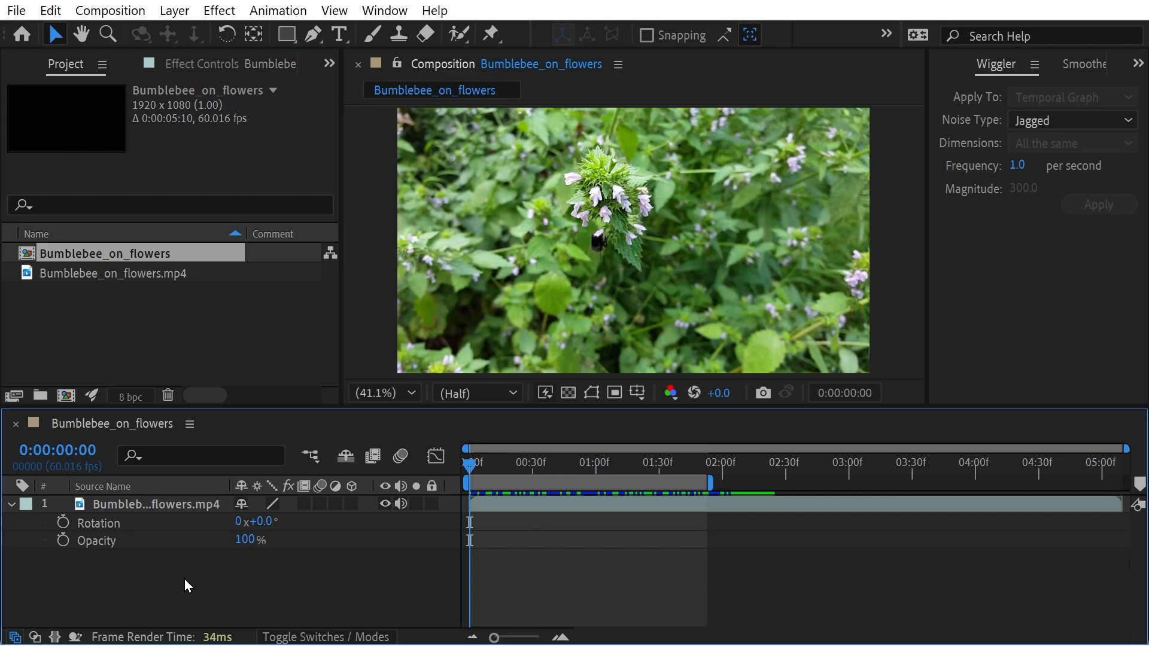
{"action": "key", "text": "shift+s"}
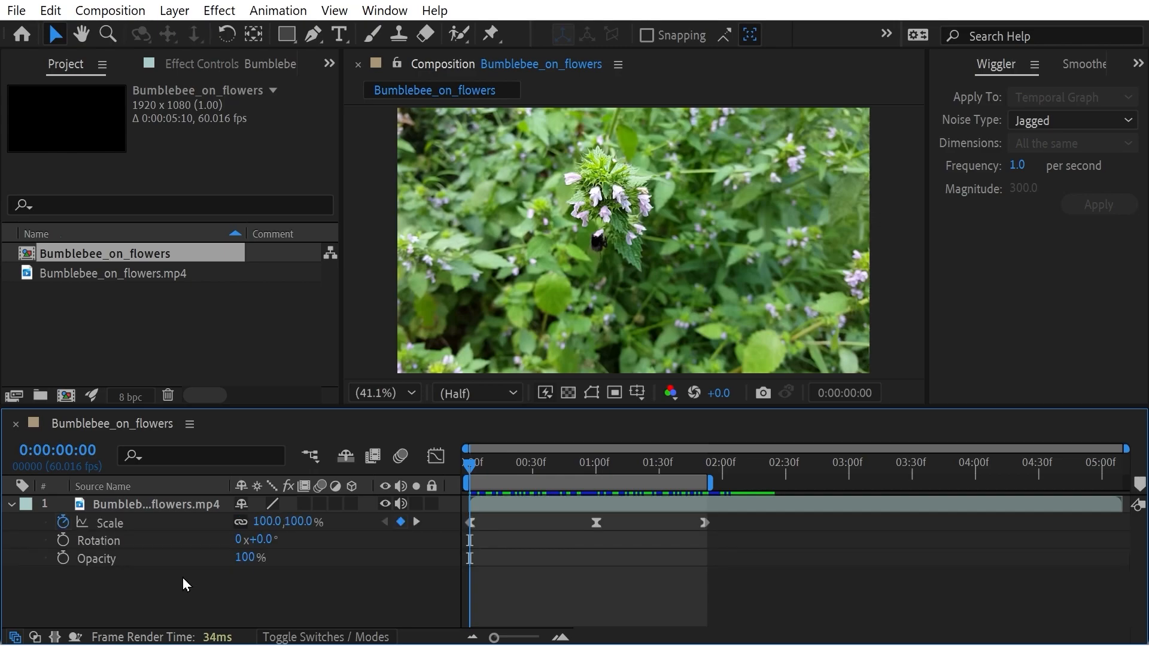
- Add Rotation keyframes to the clip layer at 0:00:00:00 and 0:00:01:51
{"action": "left_click", "coordinate": [102, 541]}
{"action": "left_click_drag", "start_coordinate": [587, 466], "coordinate": [428, 470]}
{"action": "left_click", "coordinate": [63, 540]}
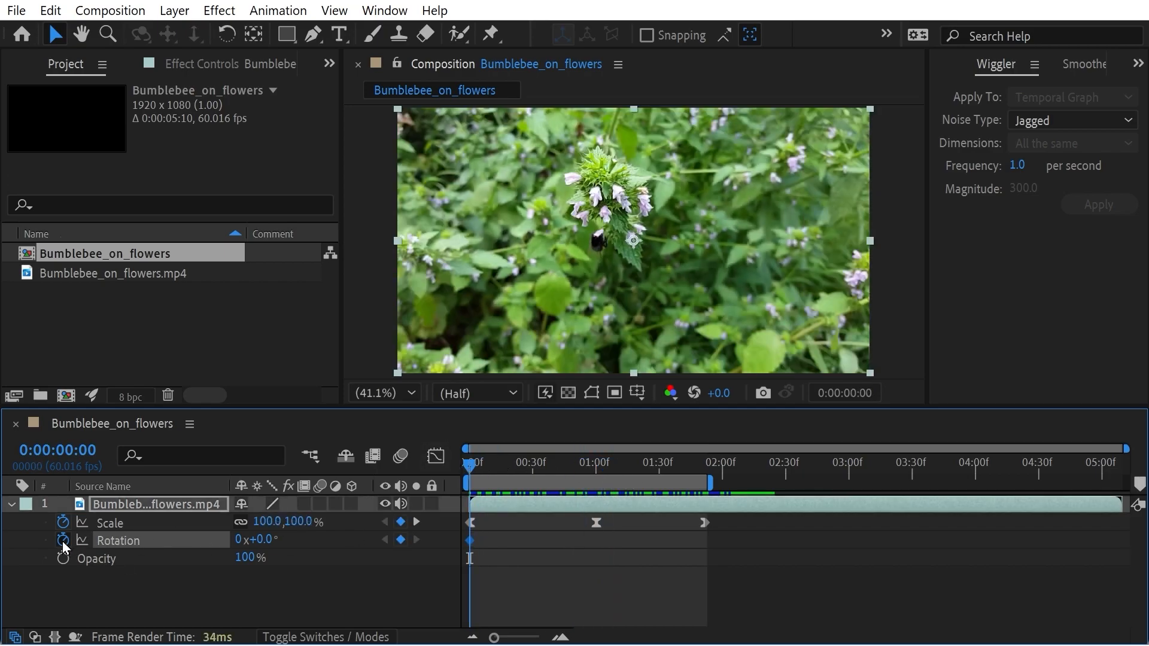
{"action": "left_click_drag", "start_coordinate": [522, 462], "coordinate": [716, 461]}
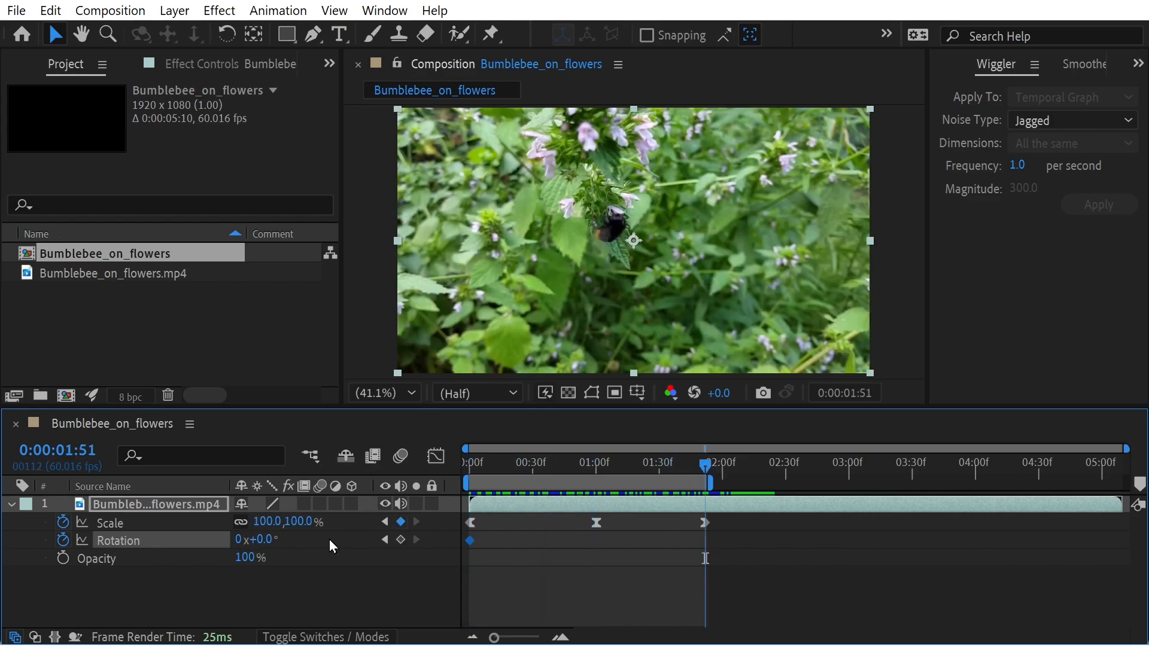
{"action": "left_click", "coordinate": [401, 540]}
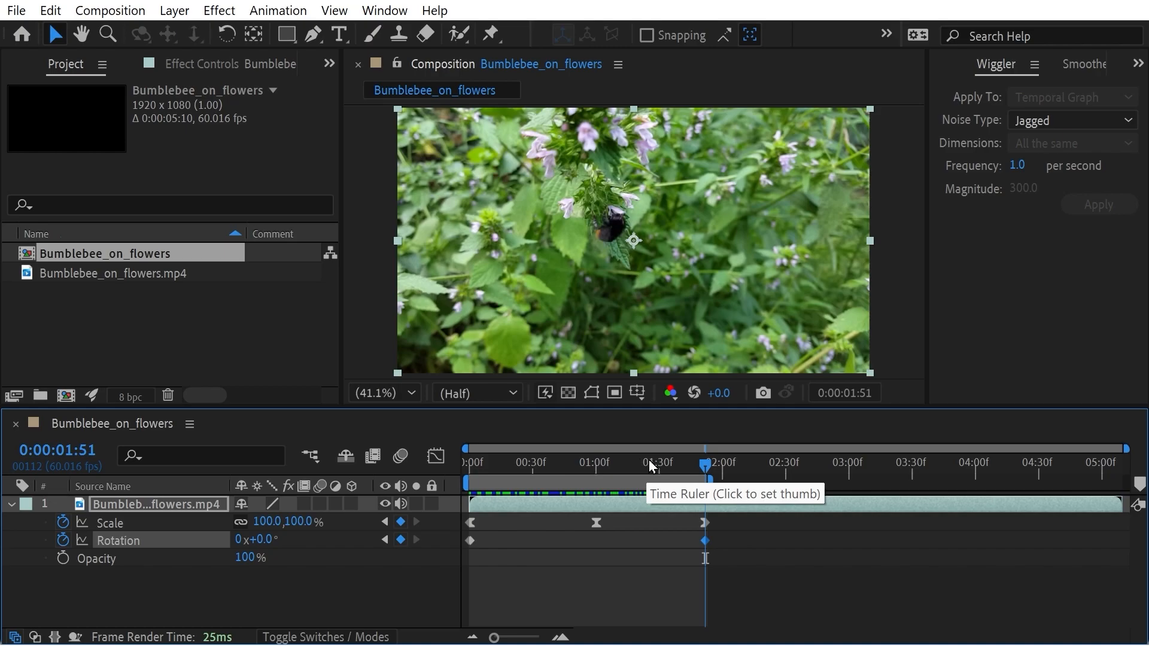
- Apply the Wiggler with frequency 1 per second and magnitude 300 to both Rotation keyframes and preview it from the start
{"action": "left_click", "coordinate": [587, 466]}
{"action": "left_click_drag", "start_coordinate": [575, 462], "coordinate": [450, 468]}
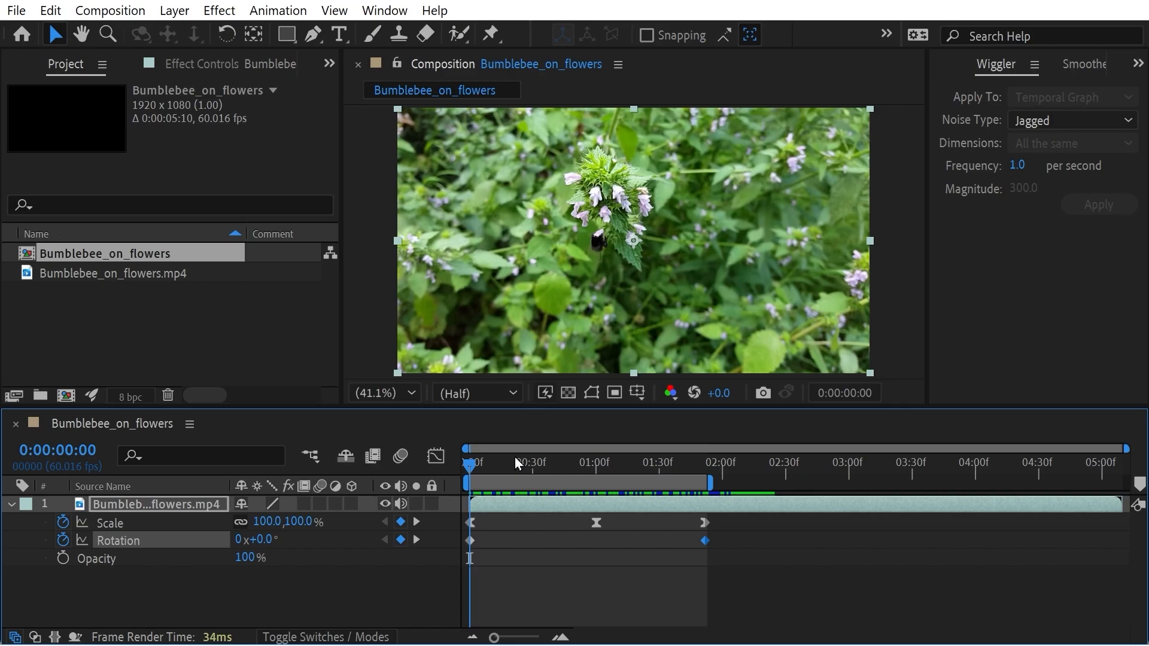
{"action": "left_click_drag", "start_coordinate": [499, 461], "coordinate": [336, 466]}
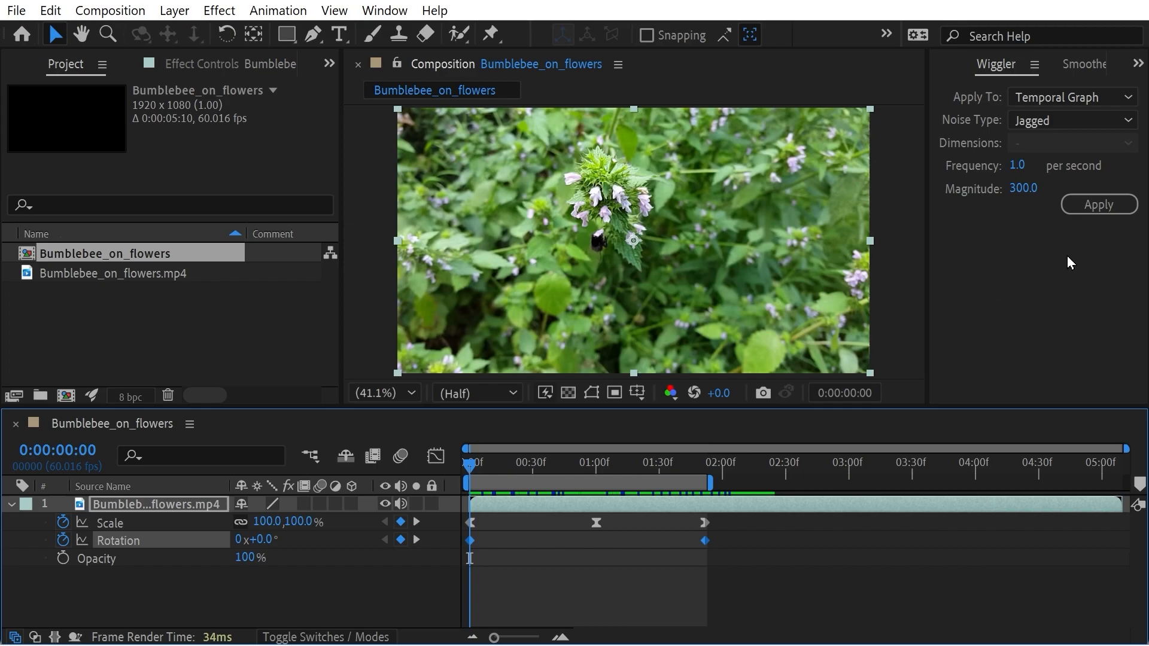
{"action": "left_click", "coordinate": [1092, 204]}
{"action": "left_click_drag", "start_coordinate": [542, 467], "coordinate": [375, 456]}
{"action": "key", "text": "space"}
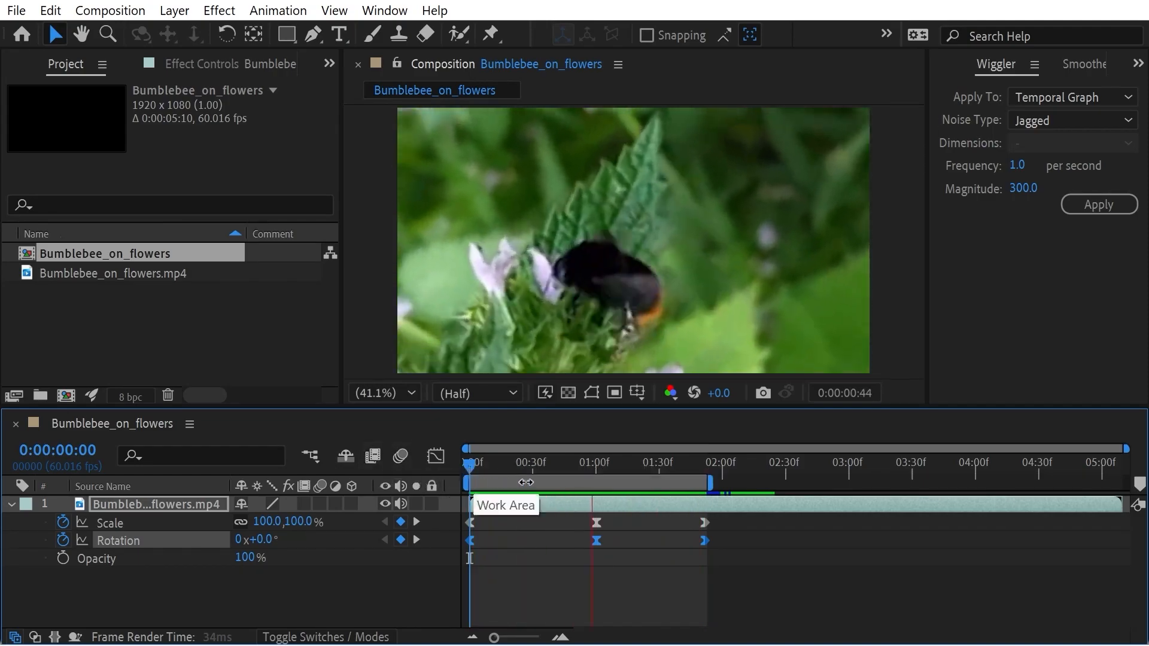
{"action": "left_click_drag", "start_coordinate": [521, 463], "coordinate": [450, 458]}
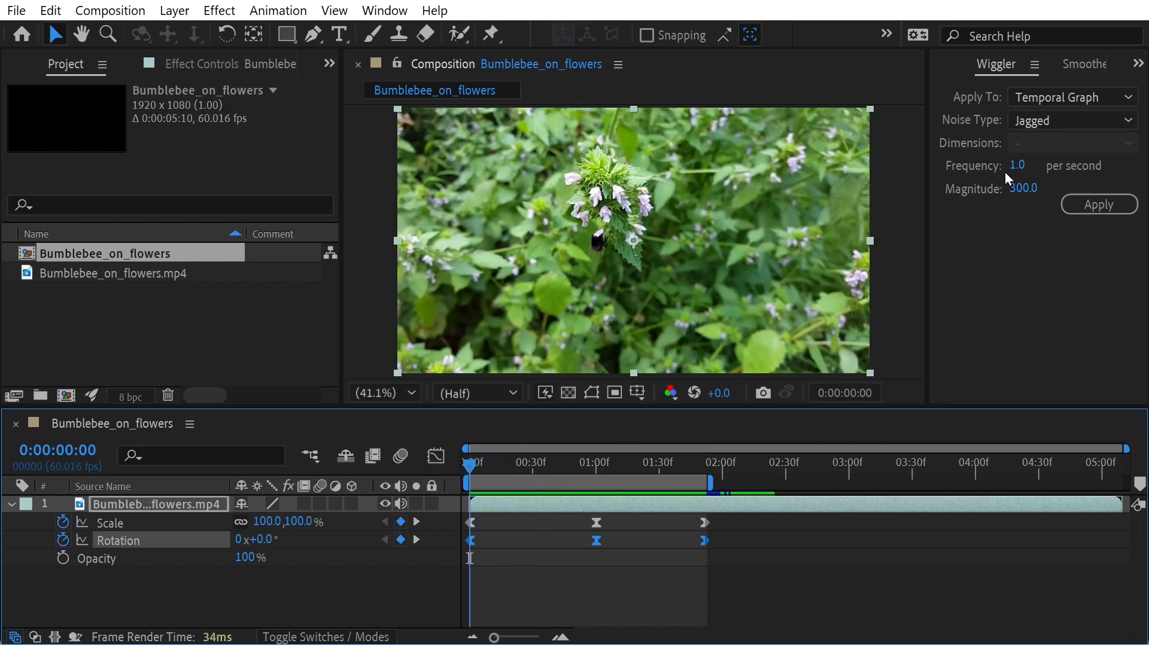
- Undo the Rotation wiggle, reapply it with magnitude 50, and preview it from the start
{"action": "left_click", "coordinate": [1024, 189]}
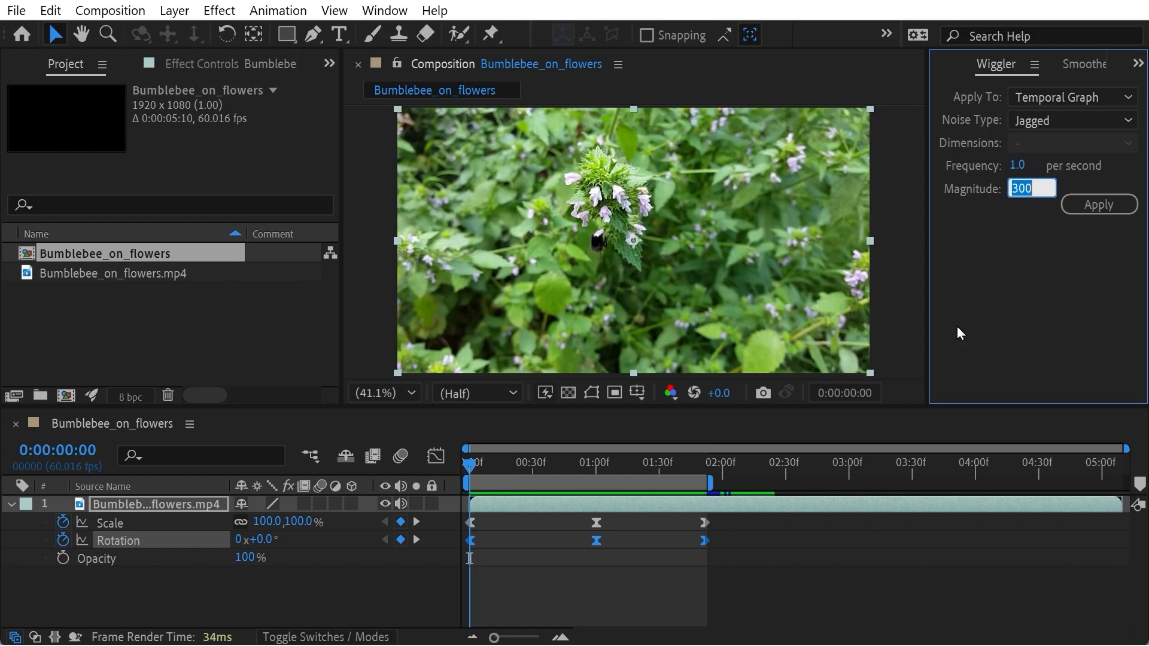
{"action": "left_click", "coordinate": [1065, 303]}
{"action": "key", "text": "ctrl+z"}
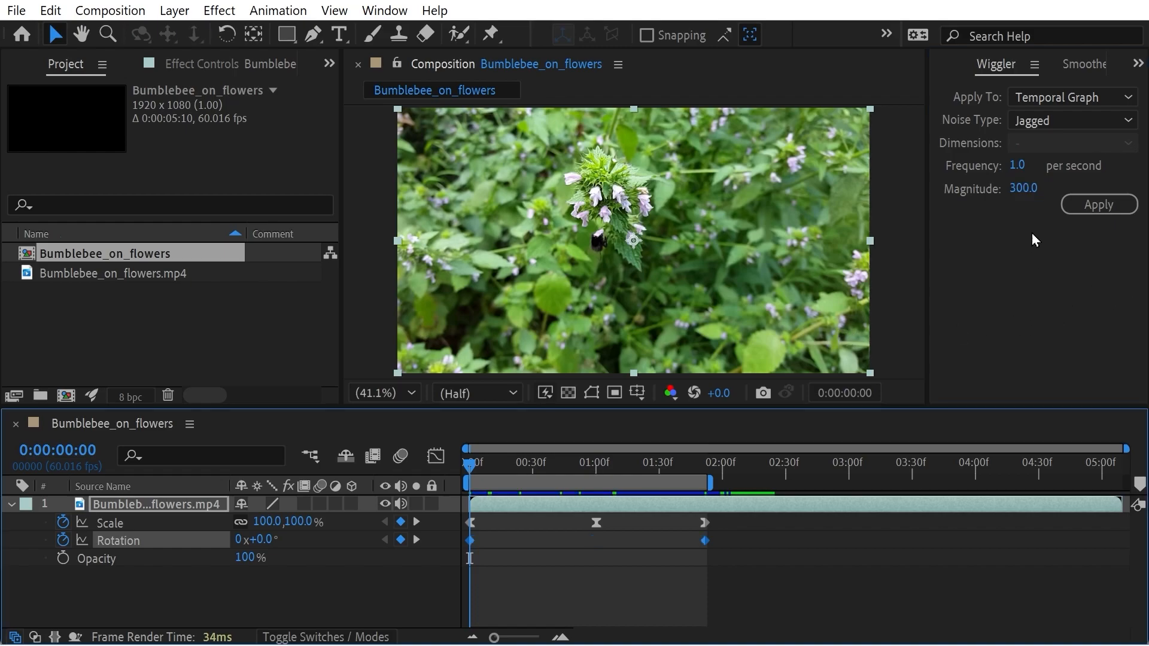
{"action": "left_click", "coordinate": [1018, 184]}
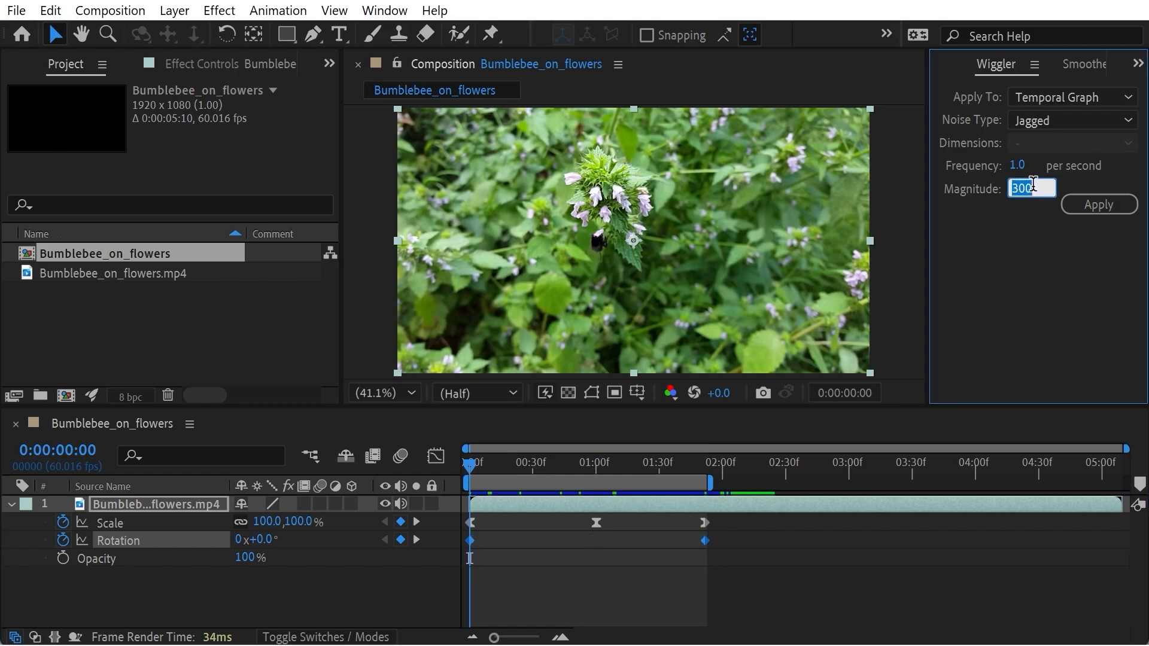
{"action": "left_click", "coordinate": [1043, 342]}
{"action": "left_click", "coordinate": [1099, 204]}
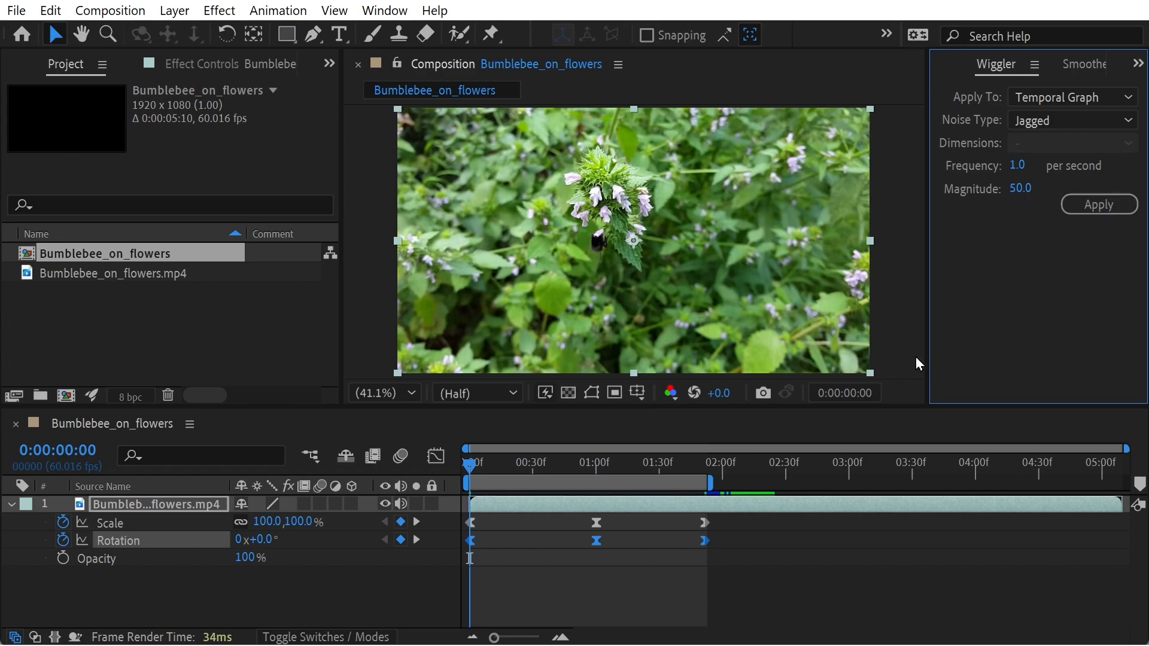
{"action": "left_click_drag", "start_coordinate": [529, 463], "coordinate": [307, 462]}
{"action": "key", "text": "space"}
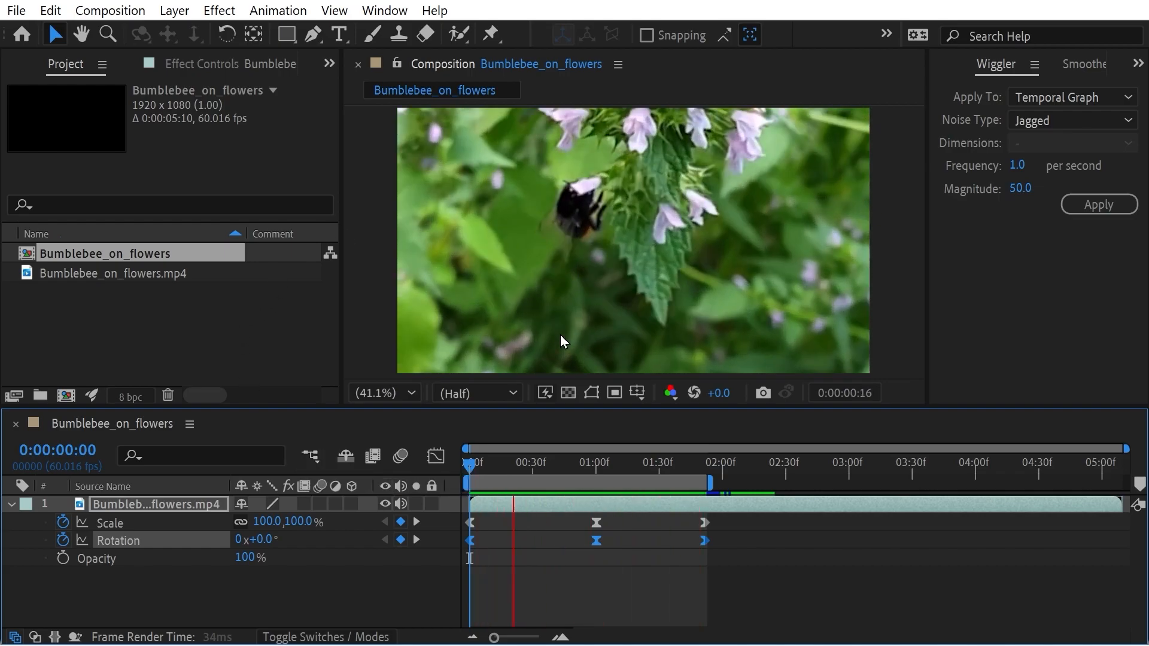
- Stop the preview, set the composition preview resolution to Full, and play it again from the start
{"action": "left_click", "coordinate": [506, 390]}
{"action": "left_click", "coordinate": [506, 391]}
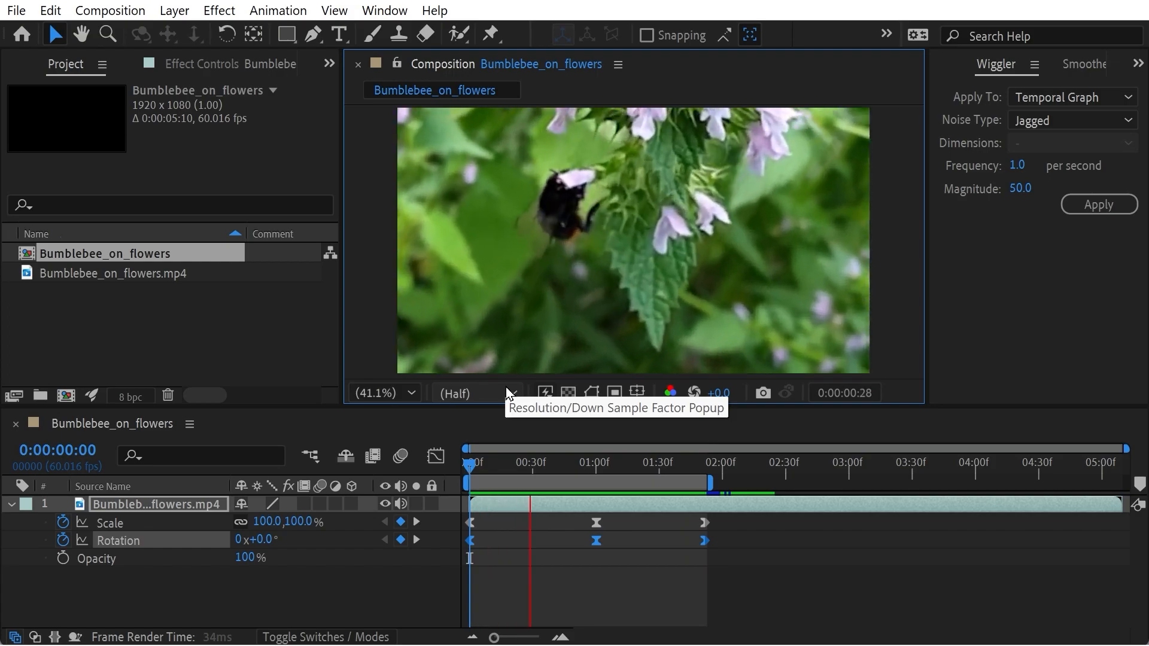
{"action": "key", "text": "space"}
{"action": "left_click", "coordinate": [499, 399]}
{"action": "left_click", "coordinate": [469, 439]}
{"action": "left_click_drag", "start_coordinate": [568, 466], "coordinate": [365, 462]}
{"action": "key", "text": "space"}
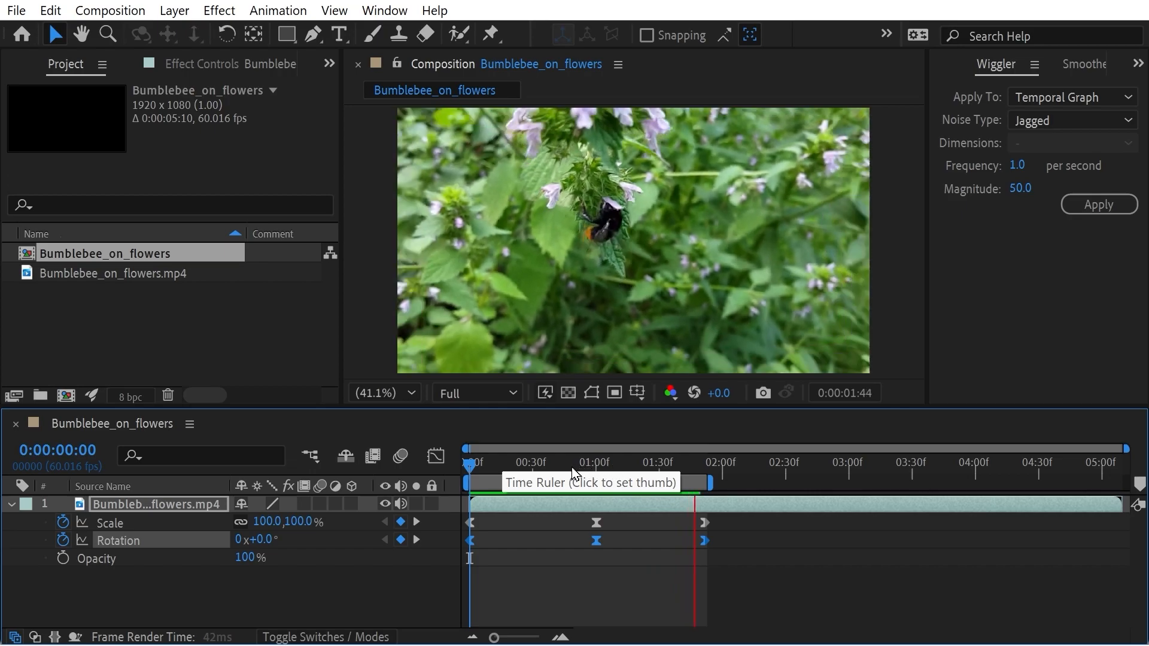
- Set the composition preview resolution to Half and play the clip from the start
{"action": "left_click_drag", "start_coordinate": [572, 467], "coordinate": [466, 464]}
{"action": "left_click", "coordinate": [476, 392]}
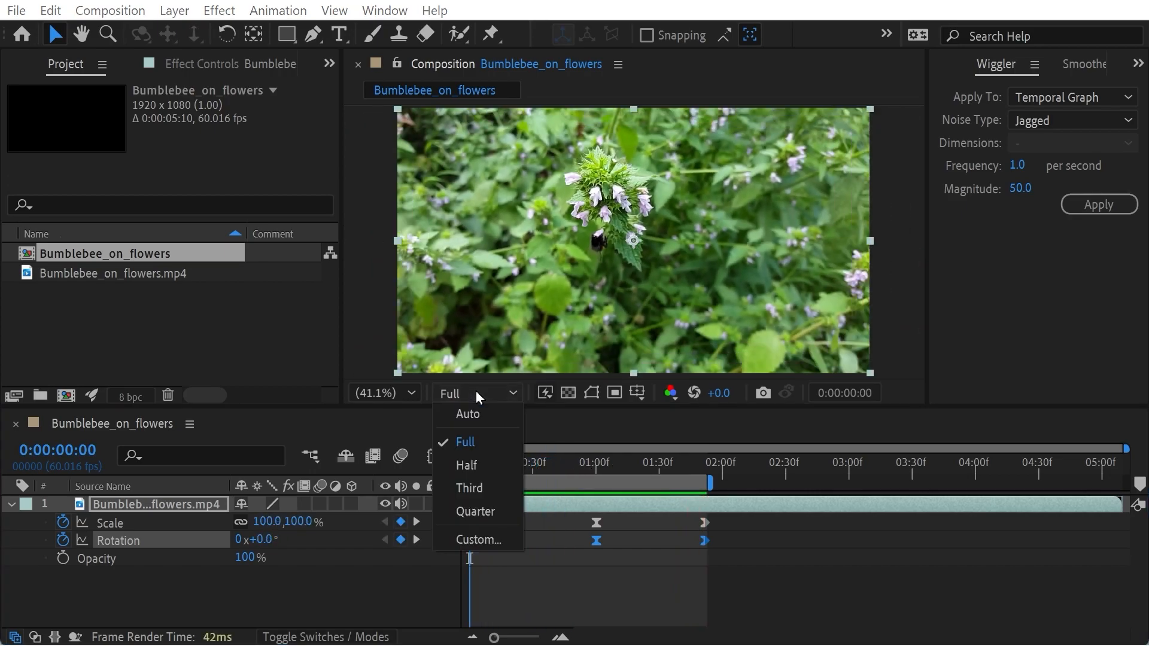
{"action": "left_click", "coordinate": [479, 467]}
{"action": "key", "text": "space"}
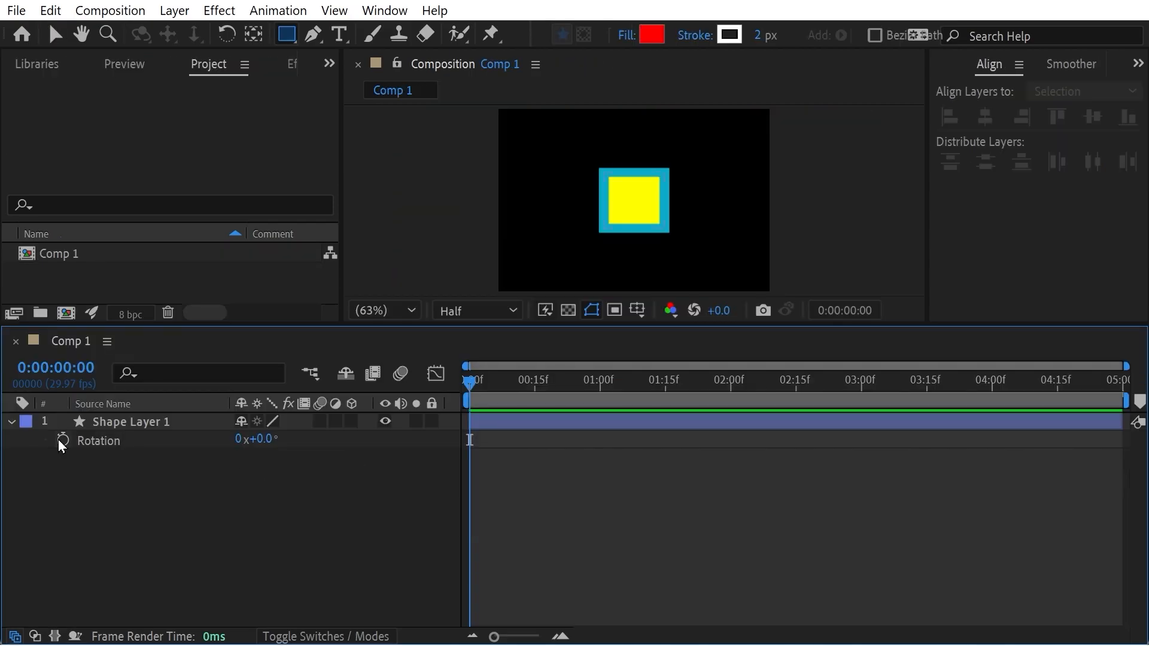
- Keyframe Shape Layer 1's Rotation at 0:00:00:00, set it to 2 revolutions at 0:00:04:29, and preview the spin
{"action": "left_click", "coordinate": [62, 441]}
{"action": "left_click_drag", "start_coordinate": [525, 385], "coordinate": [1138, 376]}
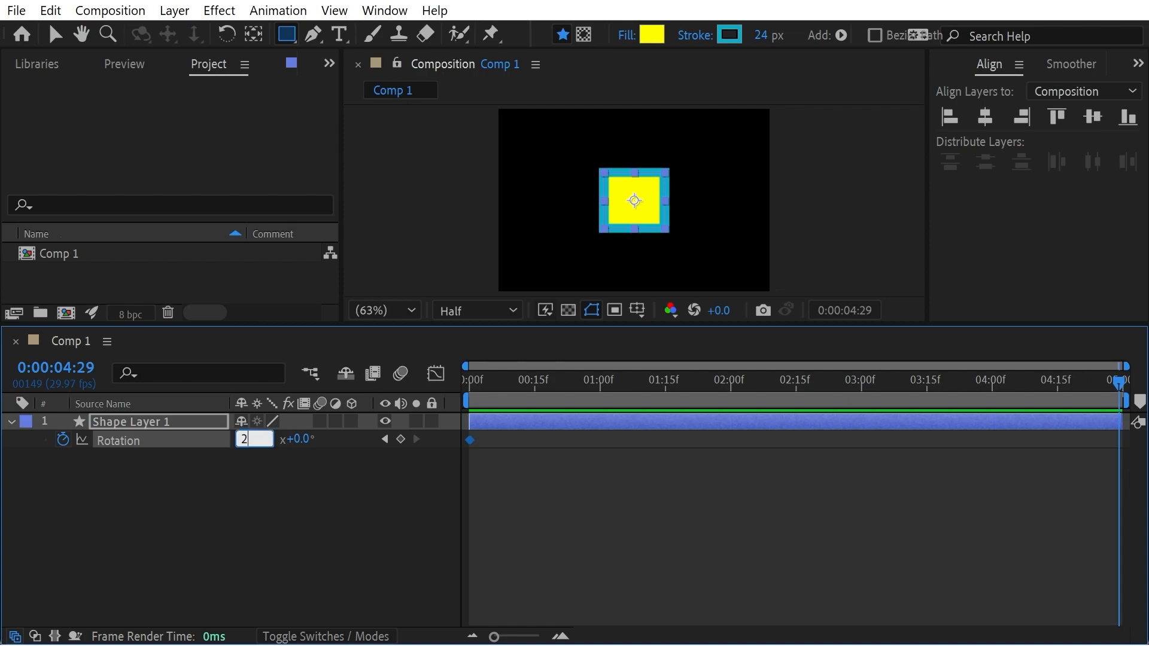
{"action": "key", "text": "Return"}
{"action": "left_click_drag", "start_coordinate": [522, 382], "coordinate": [375, 376]}
{"action": "key", "text": "space"}
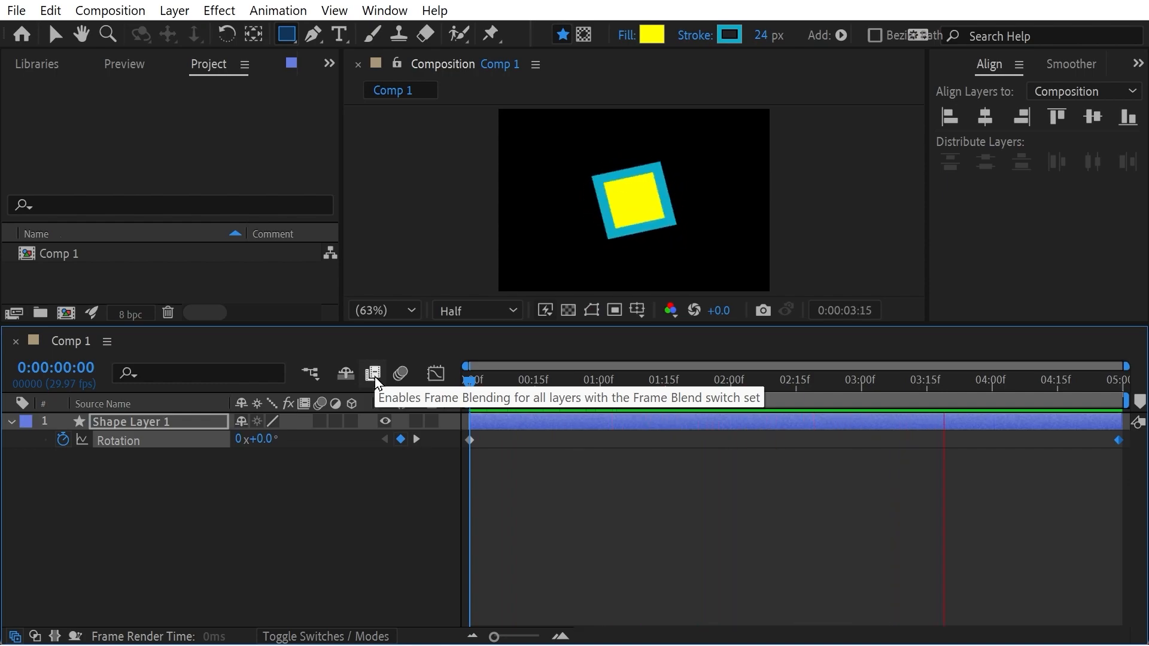
{"action": "key", "text": "space"}
- Time-reverse the Rotation keyframes of Shape Layer 1 and preview the result from the start
{"action": "right_click", "coordinate": [142, 439]}
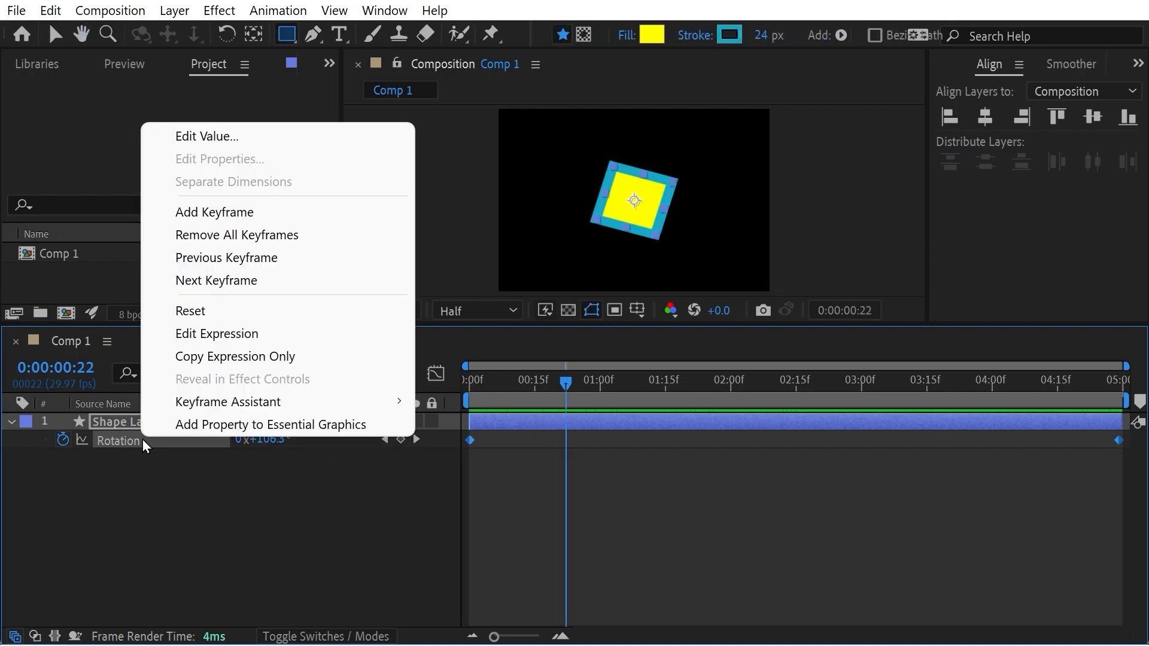
{"action": "mouse_move", "coordinate": [271, 408]}
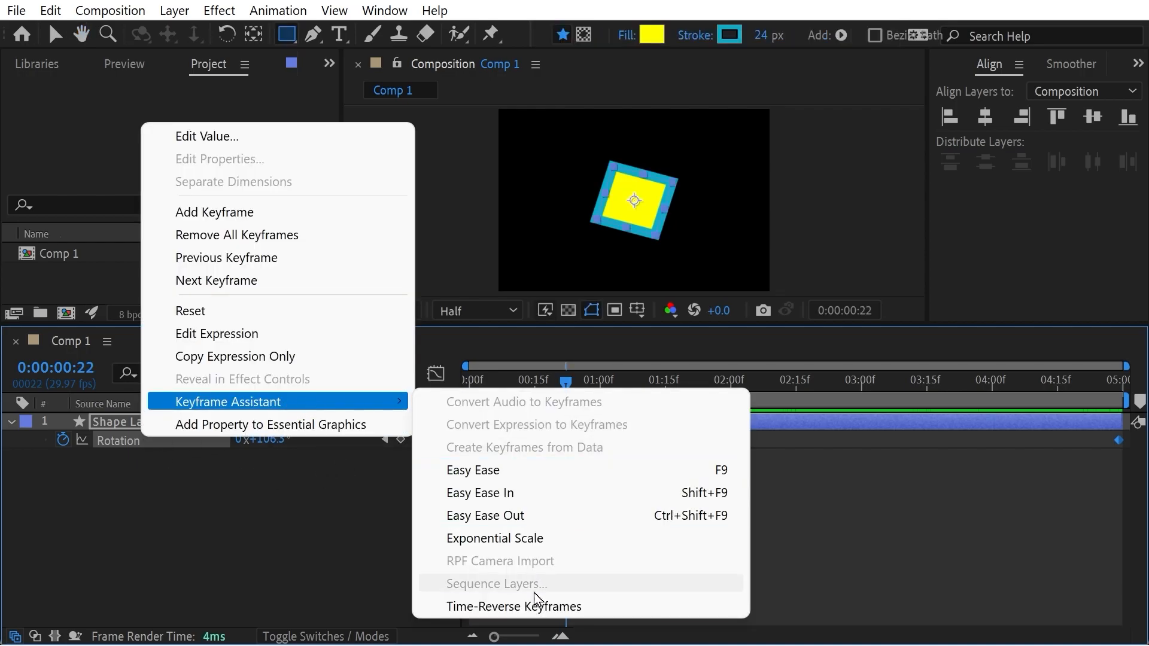
{"action": "left_click", "coordinate": [496, 606]}
{"action": "left_click_drag", "start_coordinate": [566, 381], "coordinate": [470, 380]}
{"action": "key", "text": "space"}
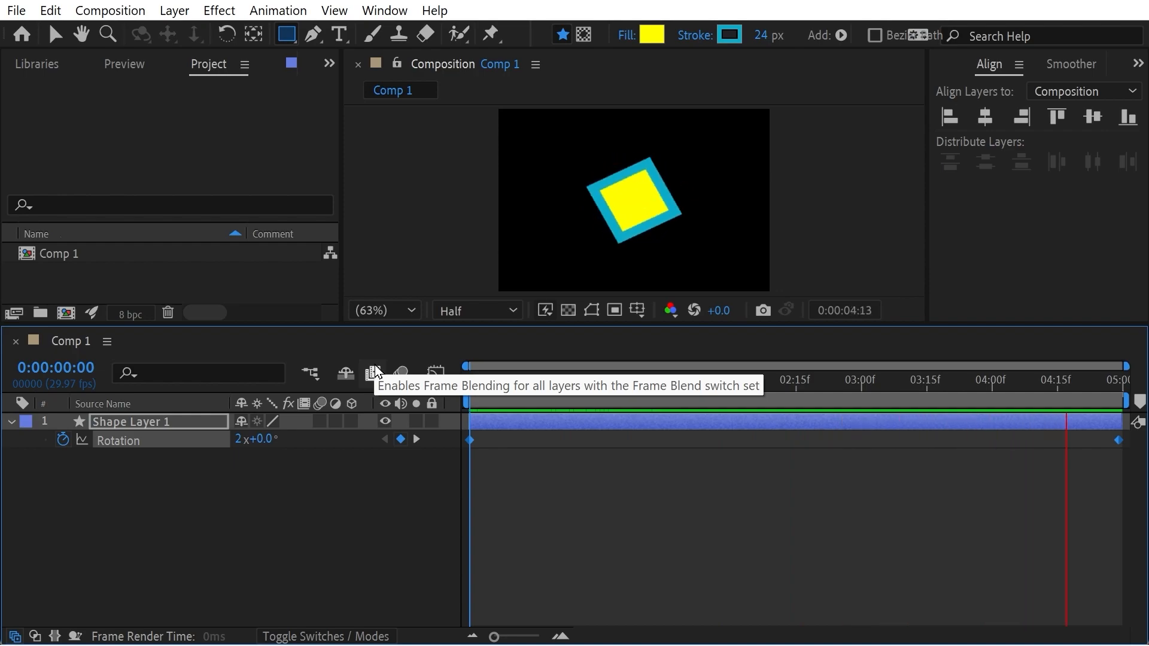
{"action": "key", "text": "space"}
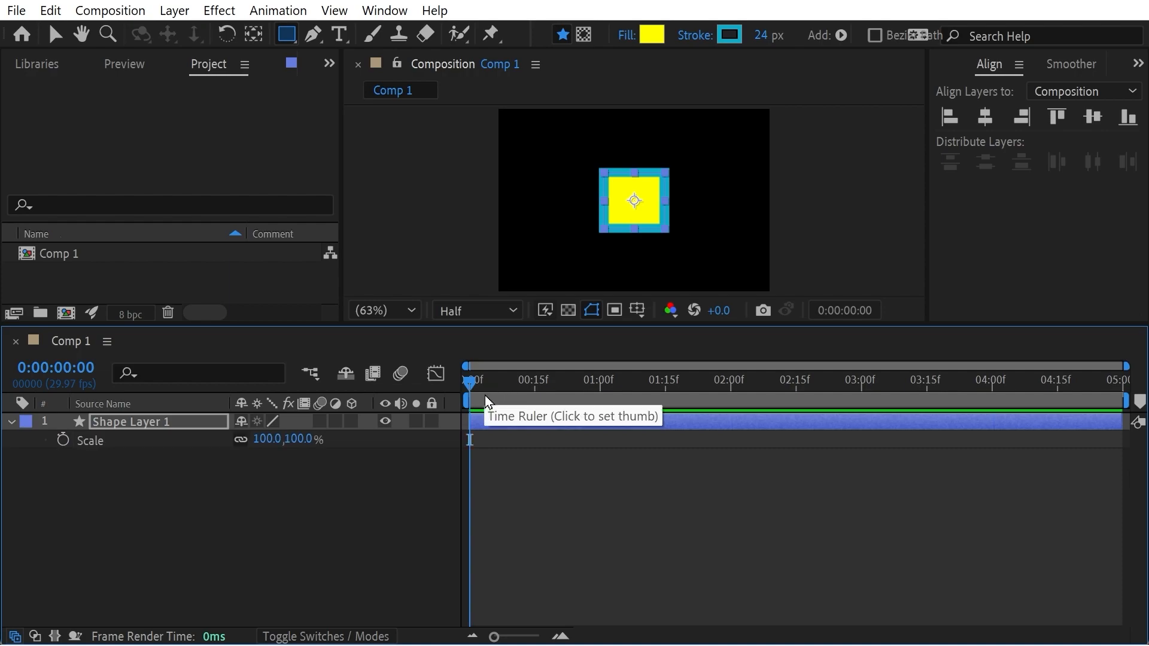
- Set Shape Layer 1's Scale to 0% and add a Scale keyframe at 0:00:00:00
{"action": "left_click", "coordinate": [268, 440]}
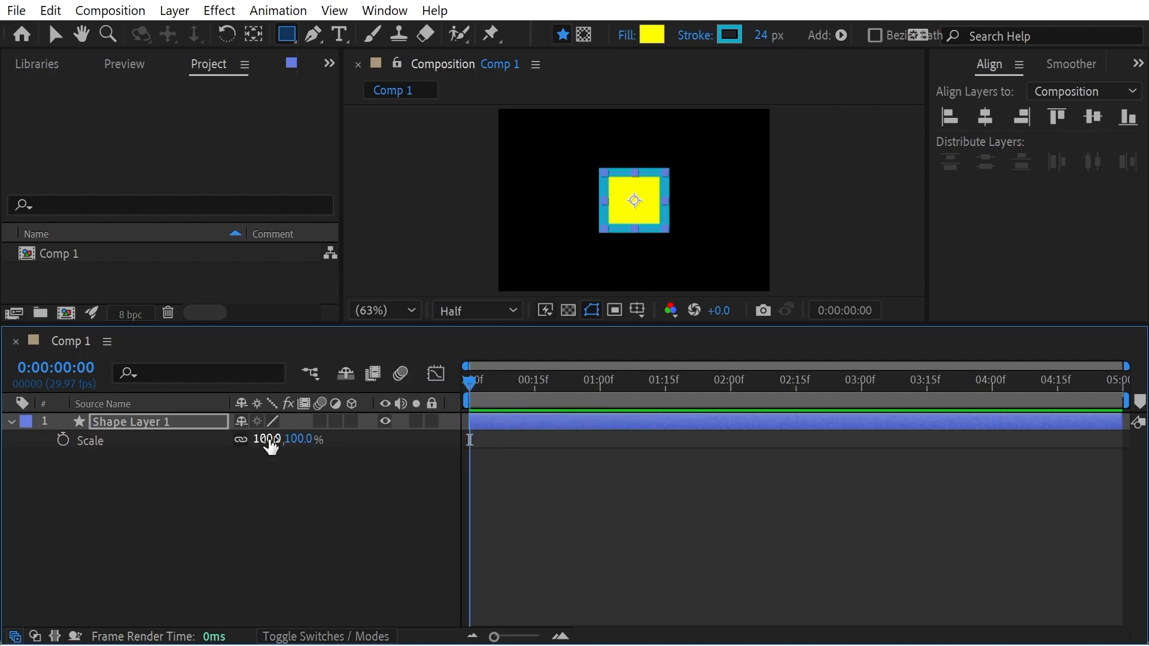
{"action": "type", "text": "0"}
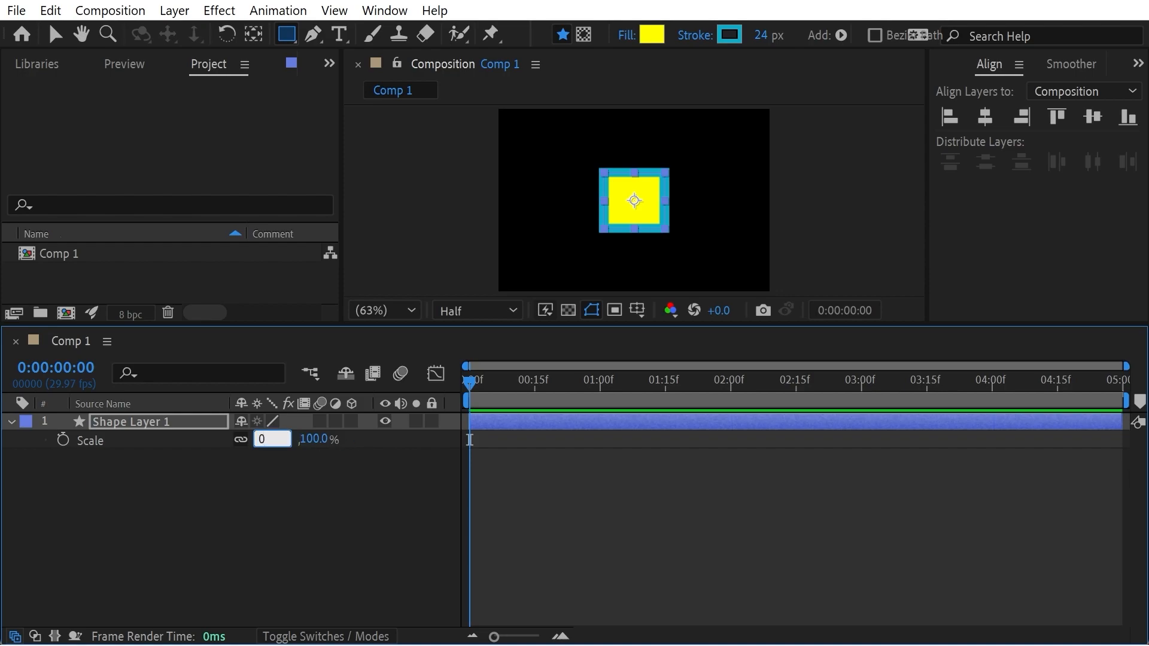
{"action": "key", "text": "Return"}
{"action": "left_click", "coordinate": [63, 440]}
- Set the Scale to 300% at 0:00:04:29 and preview the growing square from the start
{"action": "left_click_drag", "start_coordinate": [698, 392], "coordinate": [1119, 392]}
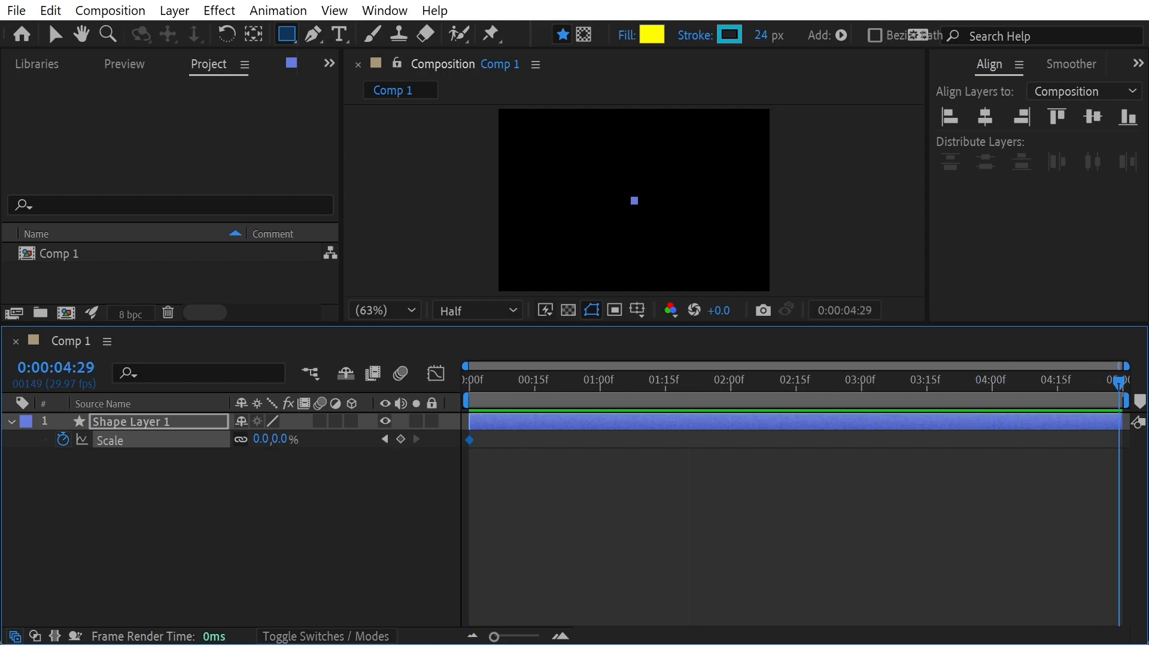
{"action": "left_click", "coordinate": [264, 451]}
{"action": "left_click", "coordinate": [262, 438]}
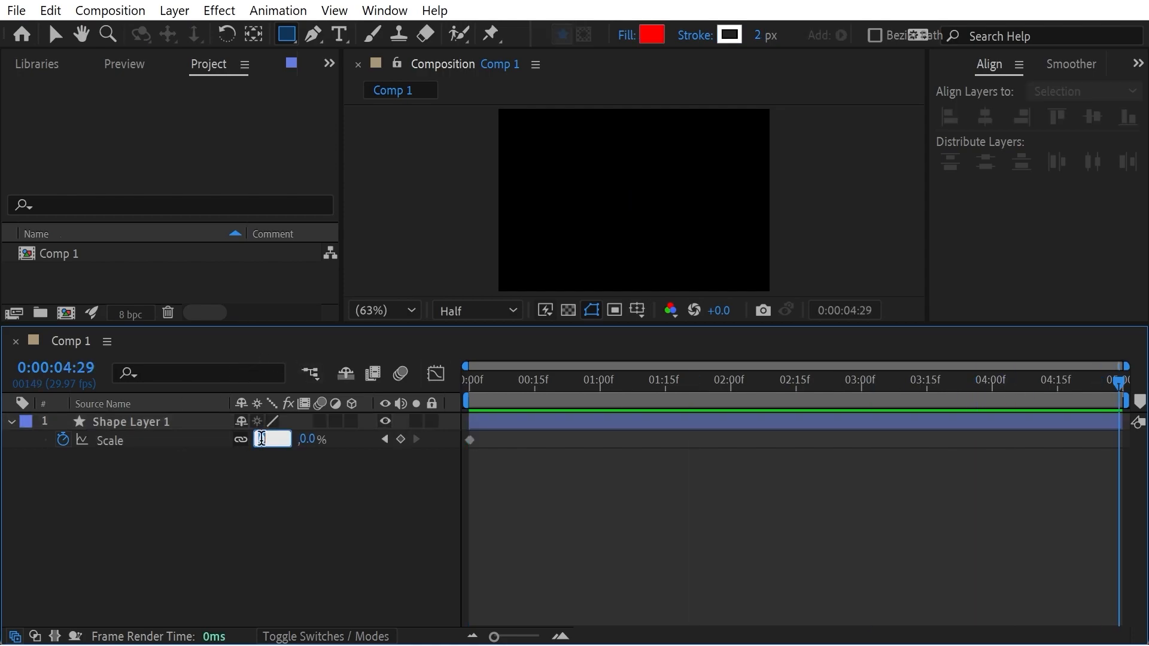
{"action": "type", "text": "300"}
{"action": "key", "text": "Return"}
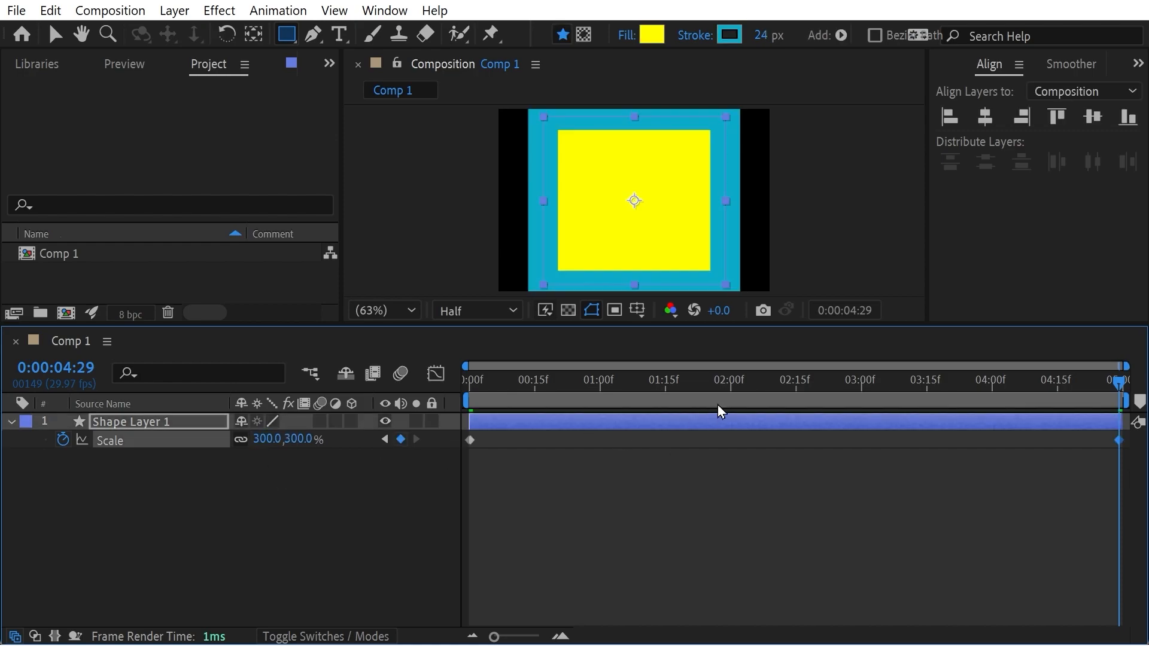
{"action": "key", "text": "space"}
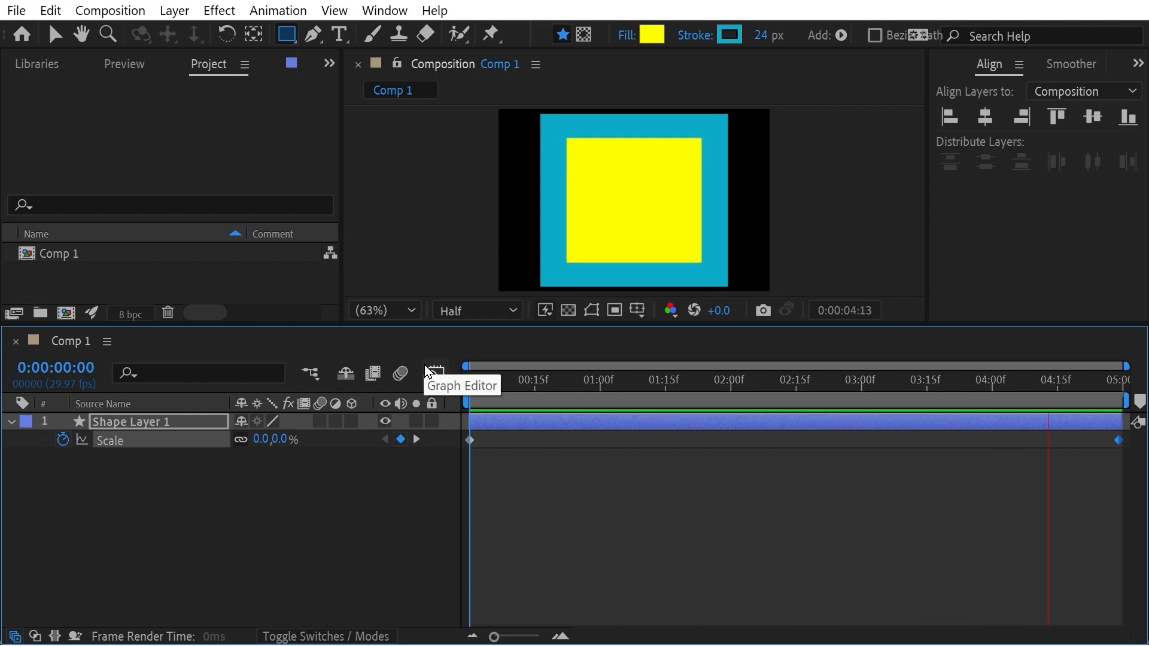
{"action": "left_click_drag", "start_coordinate": [537, 386], "coordinate": [465, 392]}
{"action": "key", "text": "space"}
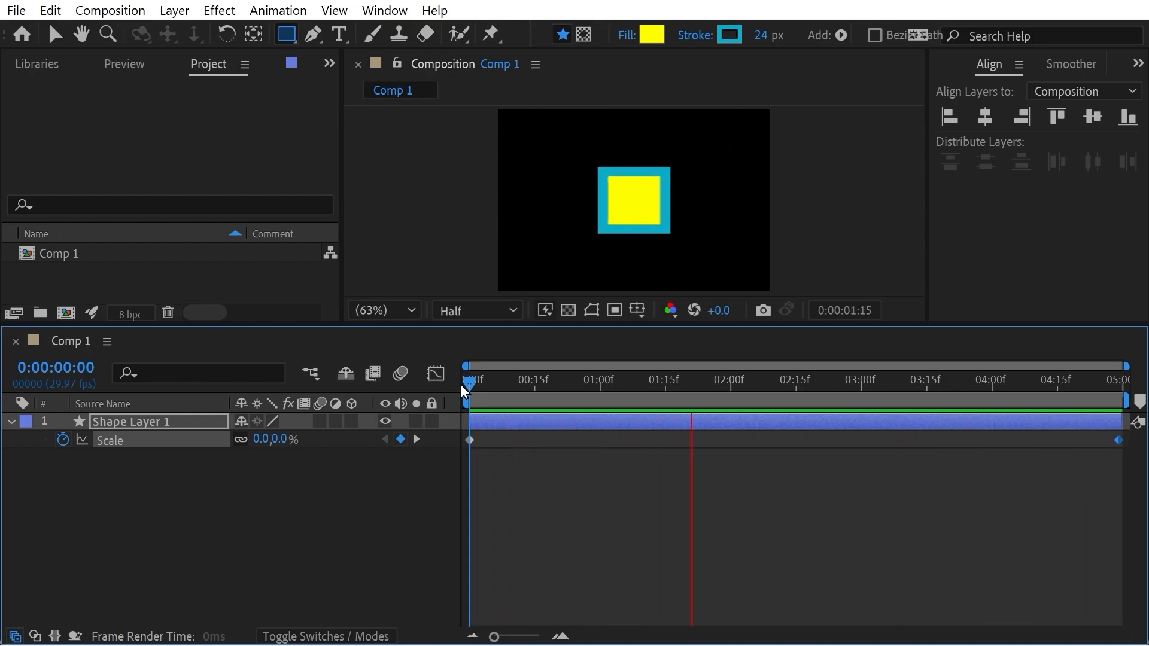
- Inspect Shape Layer 1's Scale curve in the Graph Editor, return to the layer bars and deselect the keyframes
{"action": "key", "text": "shift+F3"}
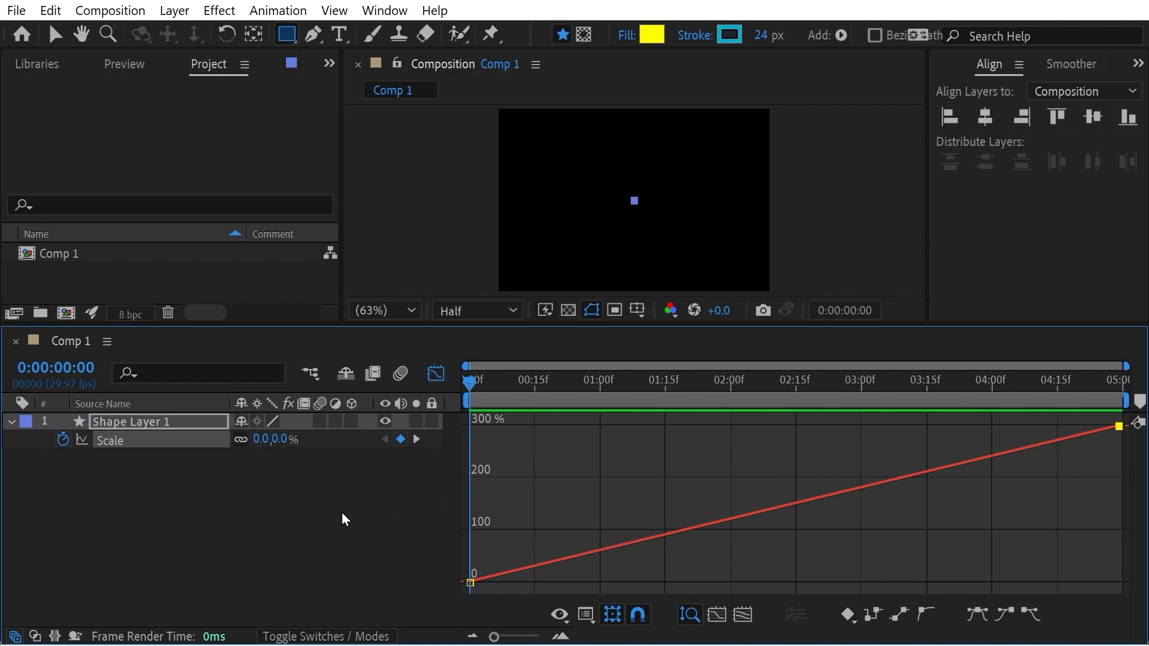
{"action": "left_click", "coordinate": [434, 374]}
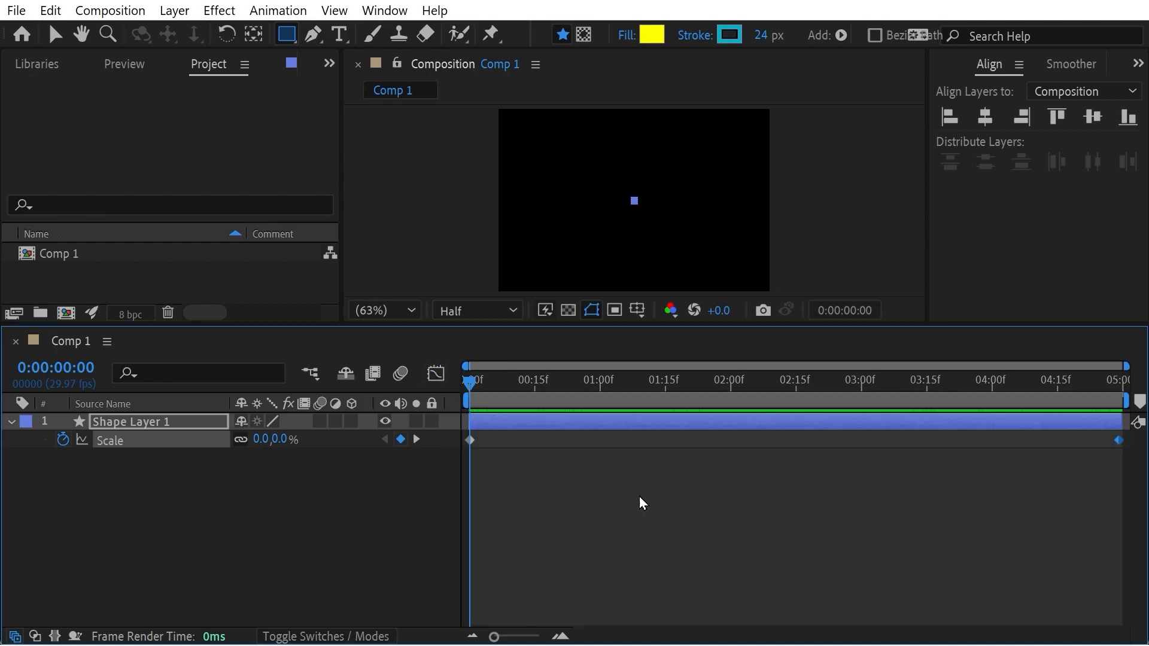
{"action": "left_click", "coordinate": [124, 469]}
- Show Shape Layer 1's Scale curve in the Graph Editor and apply Exponential Scale to its keyframes
{"action": "left_click", "coordinate": [120, 440]}
{"action": "left_click_drag", "start_coordinate": [525, 378], "coordinate": [422, 366]}
{"action": "left_click", "coordinate": [436, 374]}
{"action": "right_click", "coordinate": [115, 438]}
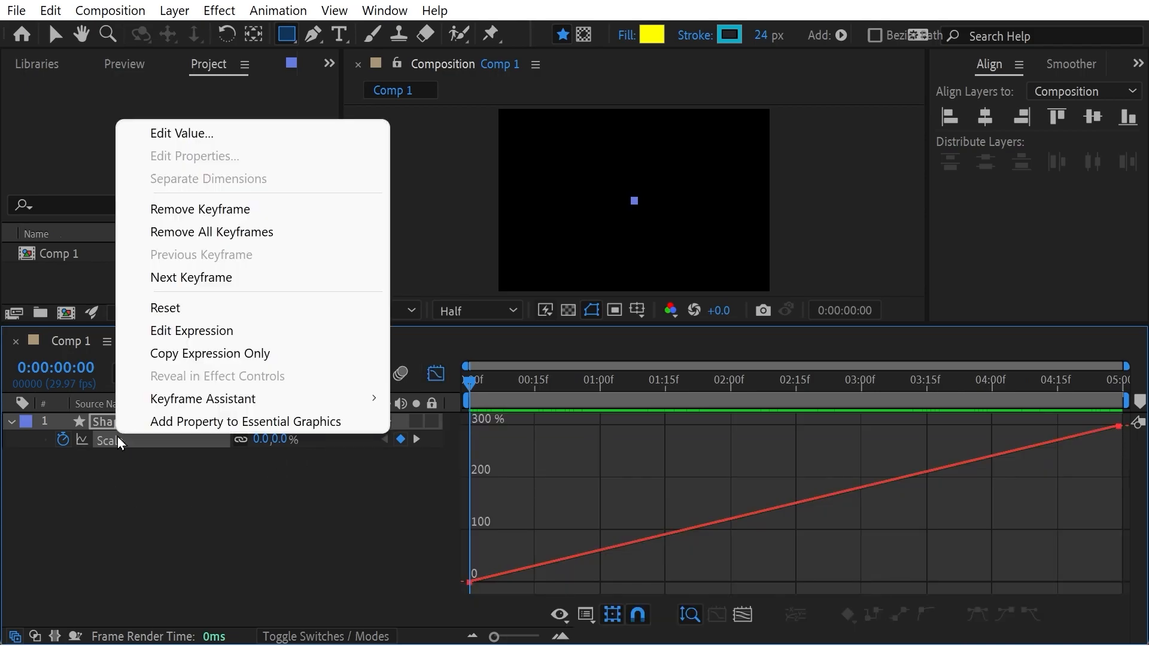
{"action": "mouse_move", "coordinate": [185, 400]}
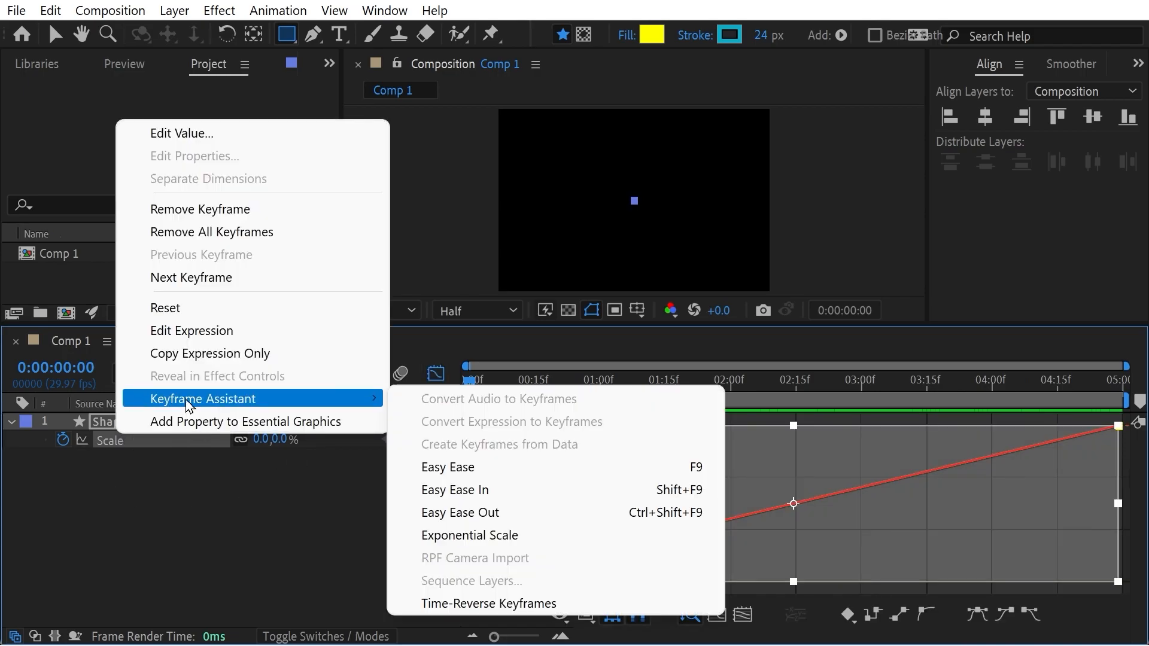
{"action": "left_click", "coordinate": [465, 539]}
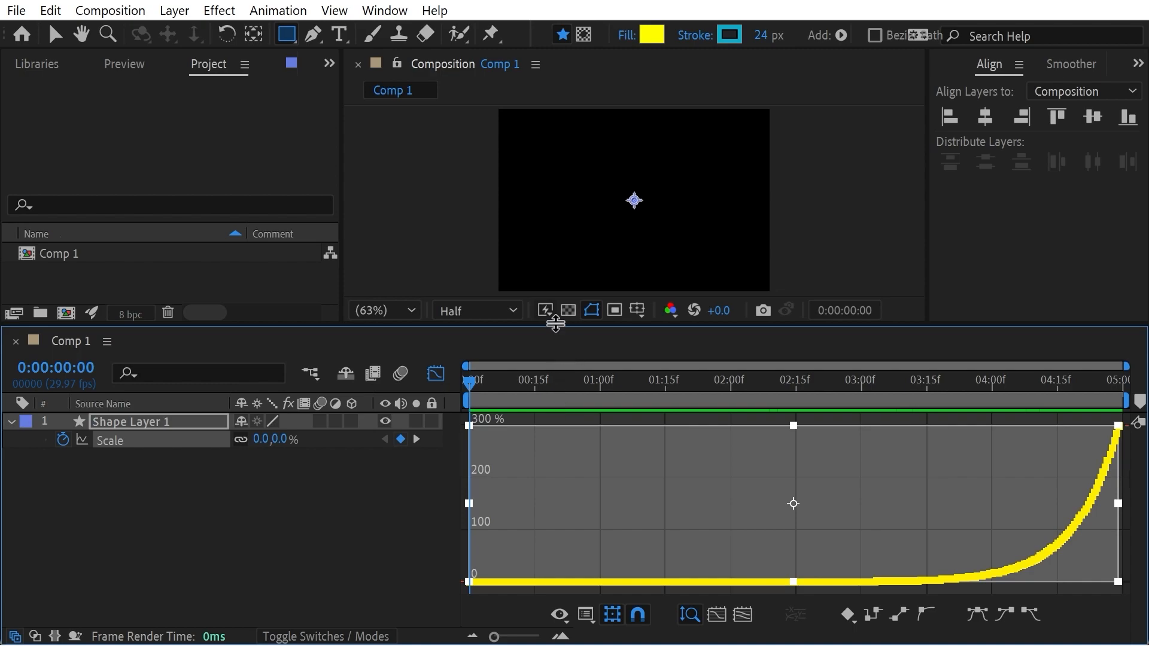
- Enlarge the composition view, scrub through the exponential scaling and preview it from 0:00:02:08
{"action": "left_click_drag", "start_coordinate": [556, 323], "coordinate": [557, 364]}
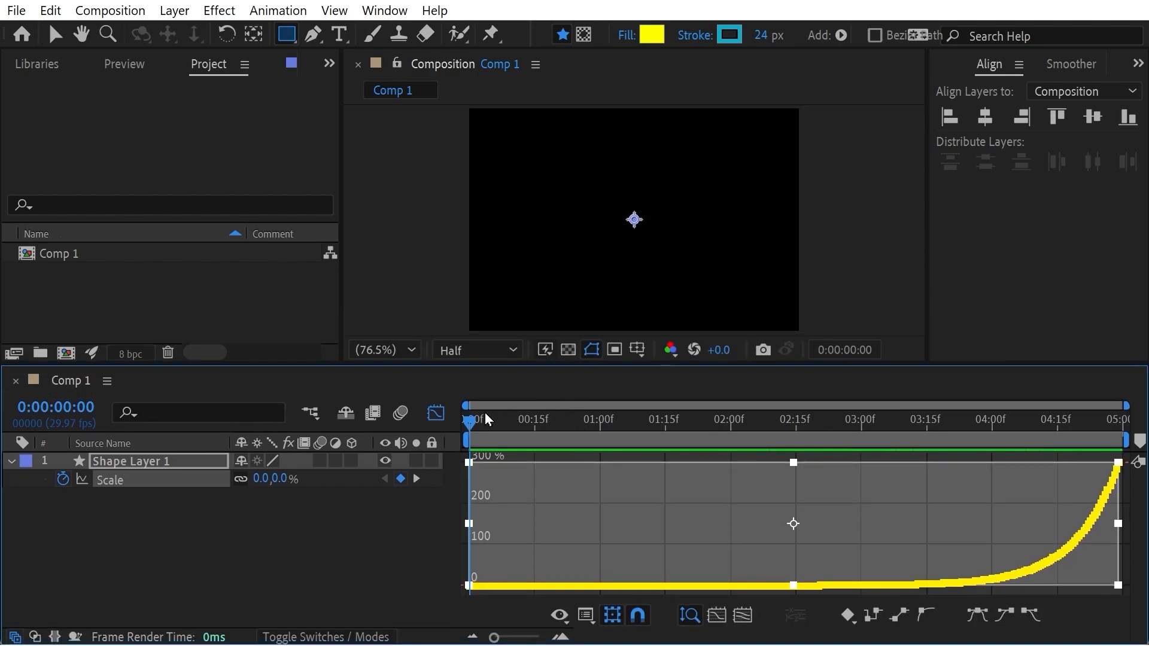
{"action": "left_click_drag", "start_coordinate": [538, 422], "coordinate": [788, 464]}
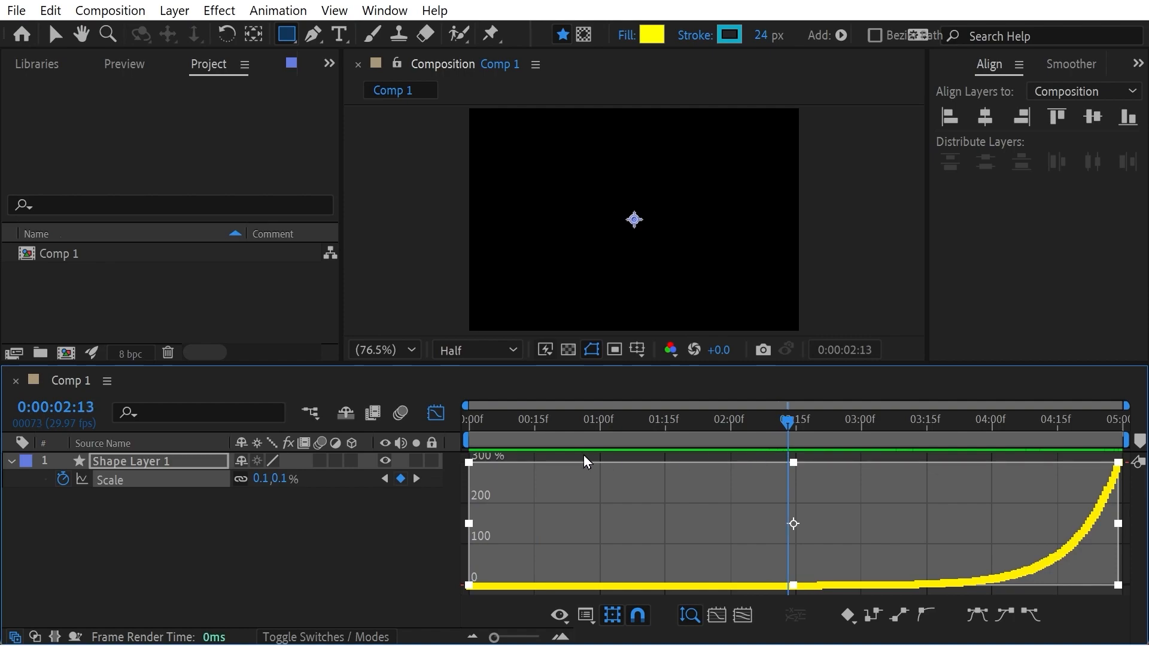
{"action": "left_click", "coordinate": [119, 497]}
{"action": "left_click", "coordinate": [124, 462]}
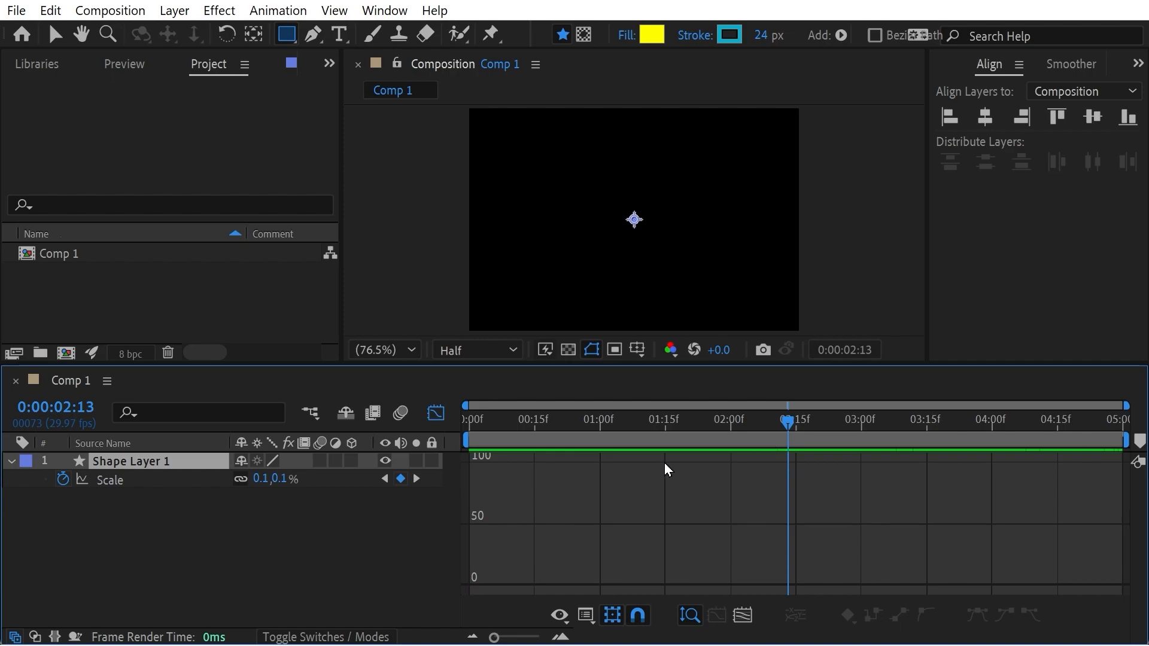
{"action": "left_click_drag", "start_coordinate": [458, 437], "coordinate": [767, 425]}
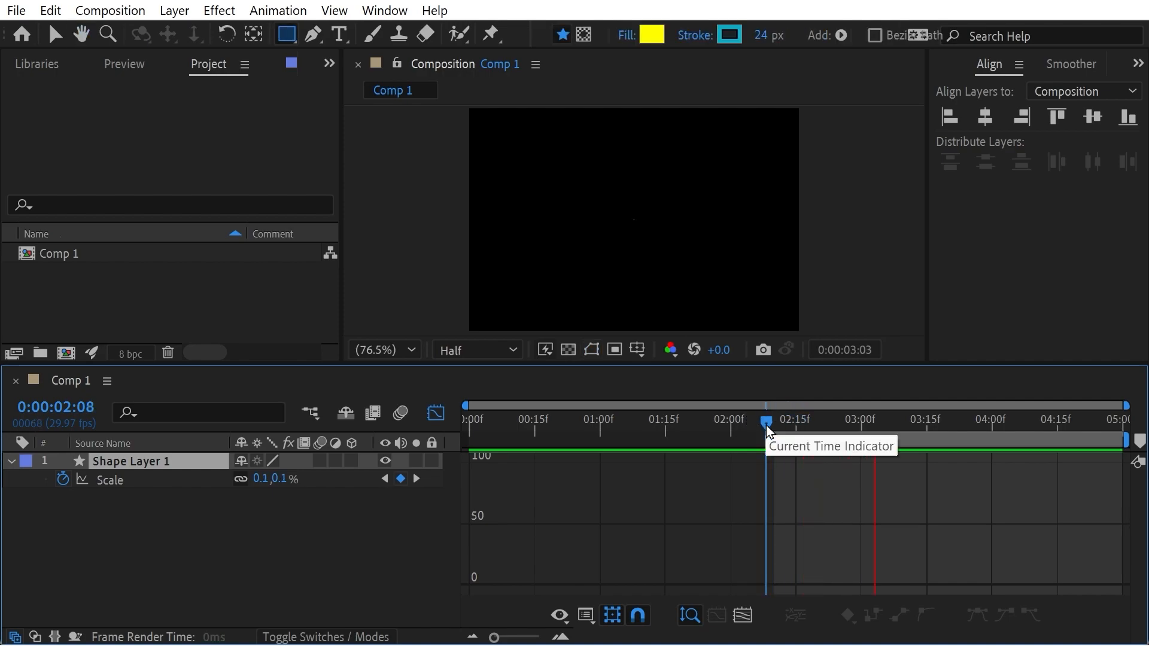